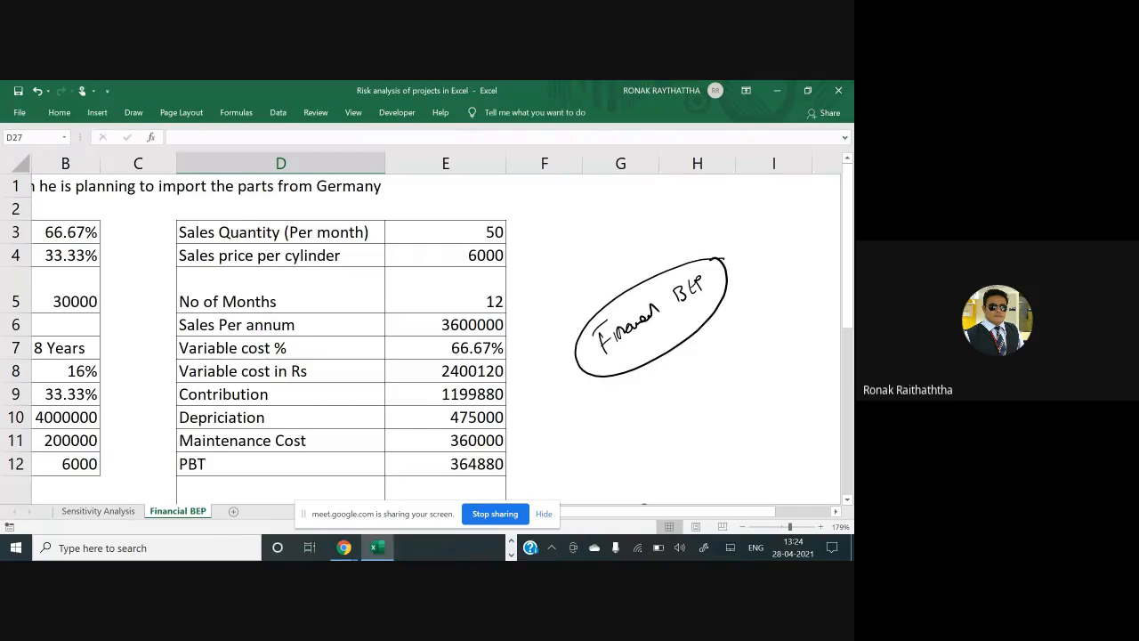
Review the sales quantity, the variable cost in Rs and the formula behind Sales Per annum in column E.
{"action": "scroll", "coordinate": [436, 338], "scroll_direction": "left", "scroll_amount": 1}
{"action": "scroll", "coordinate": [436, 339], "scroll_direction": "down", "scroll_amount": 1}
{"action": "scroll", "coordinate": [436, 338], "scroll_direction": "up", "scroll_amount": 1}
{"action": "left_click", "coordinate": [457, 237]}
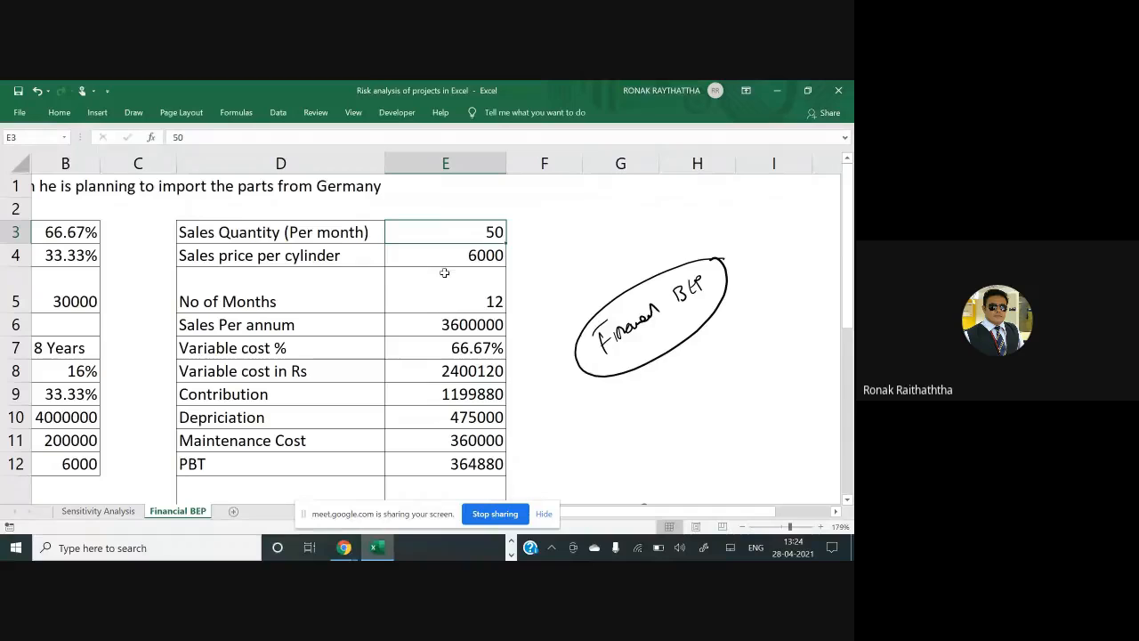
{"action": "scroll", "coordinate": [456, 316], "scroll_direction": "down", "scroll_amount": 2}
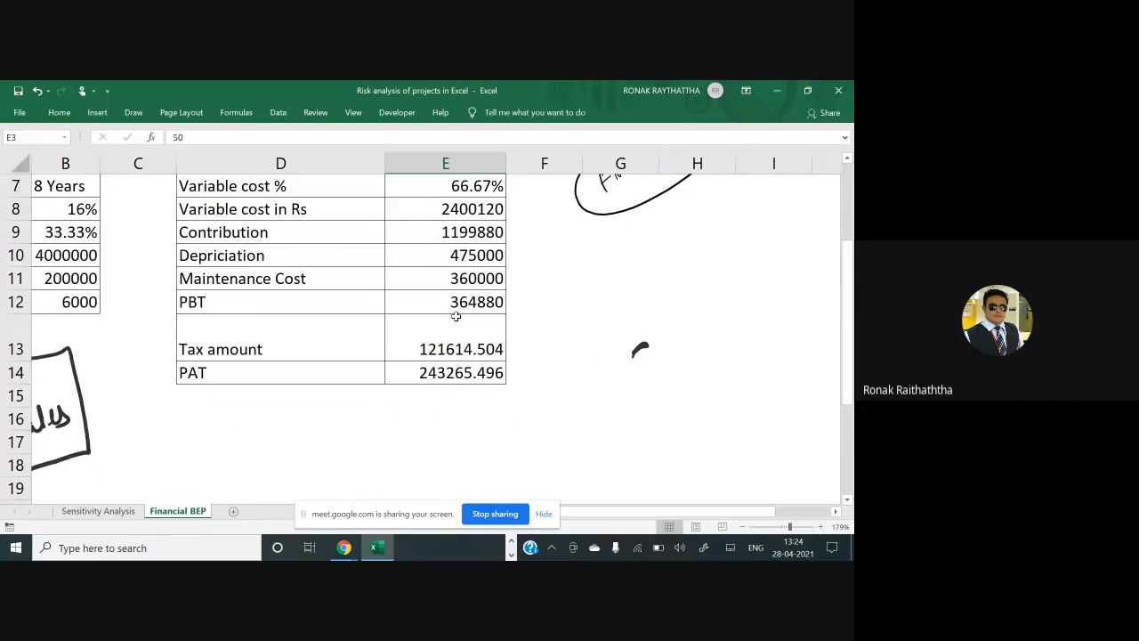
{"action": "scroll", "coordinate": [455, 316], "scroll_direction": "up", "scroll_amount": 2}
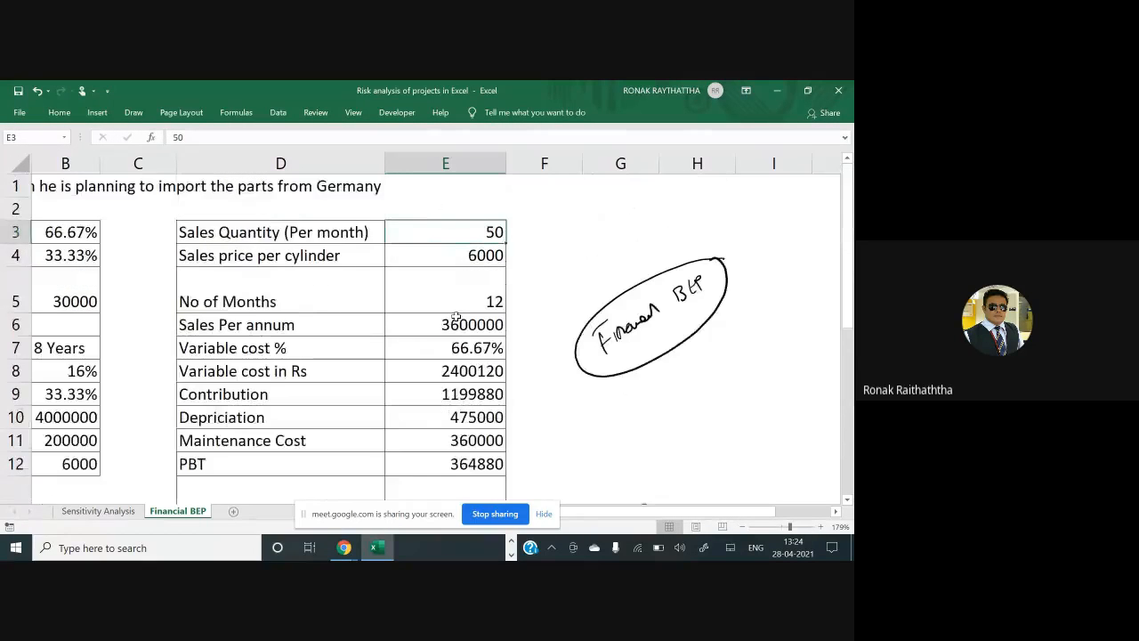
{"action": "scroll", "coordinate": [455, 316], "scroll_direction": "down", "scroll_amount": 1}
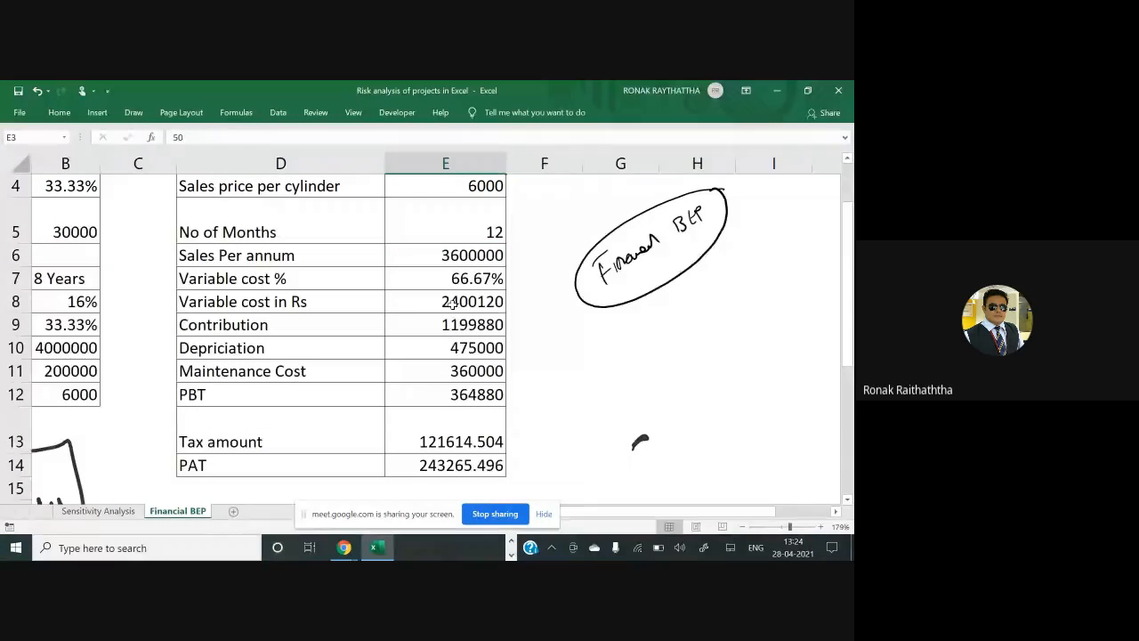
{"action": "left_click", "coordinate": [453, 303]}
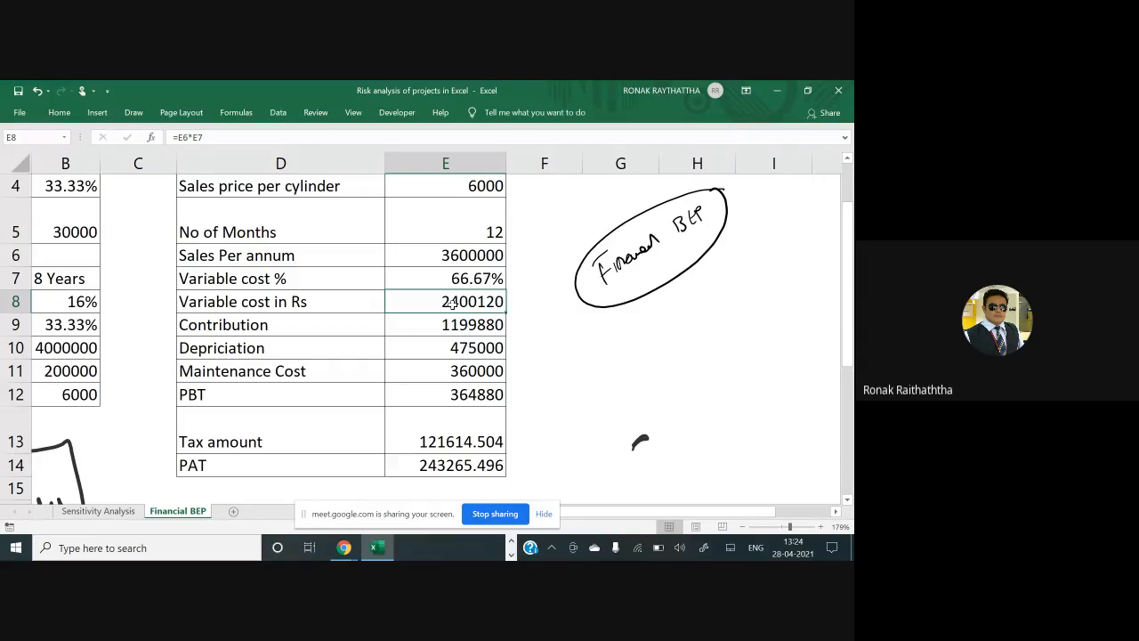
{"action": "scroll", "coordinate": [469, 298], "scroll_direction": "up", "scroll_amount": 1}
{"action": "left_click", "coordinate": [469, 291]}
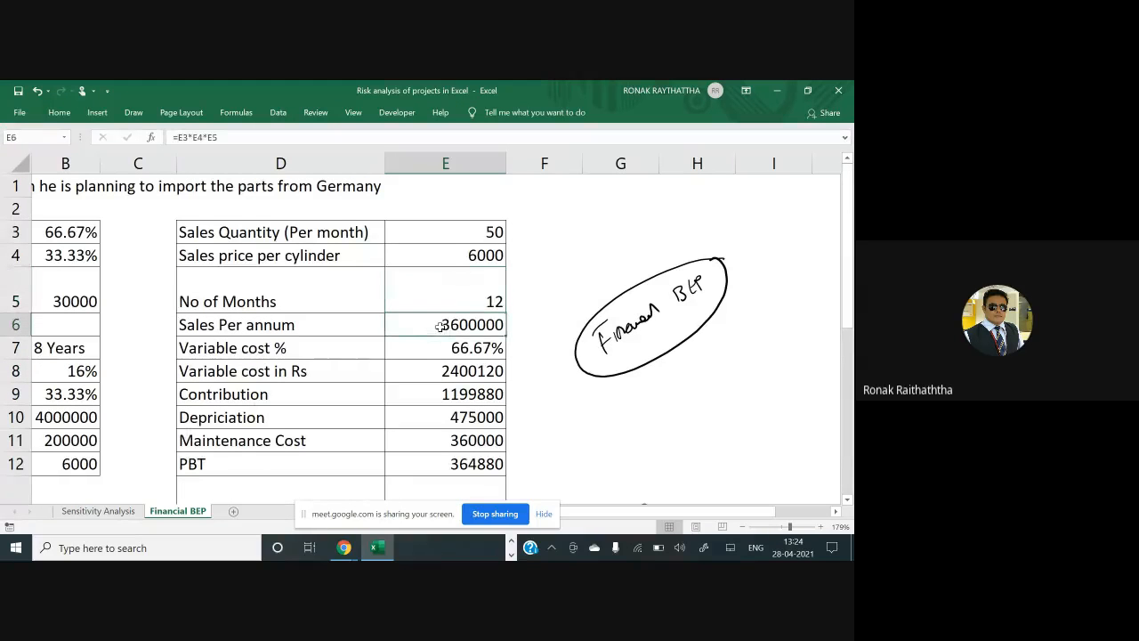
{"action": "double_click", "coordinate": [448, 326]}
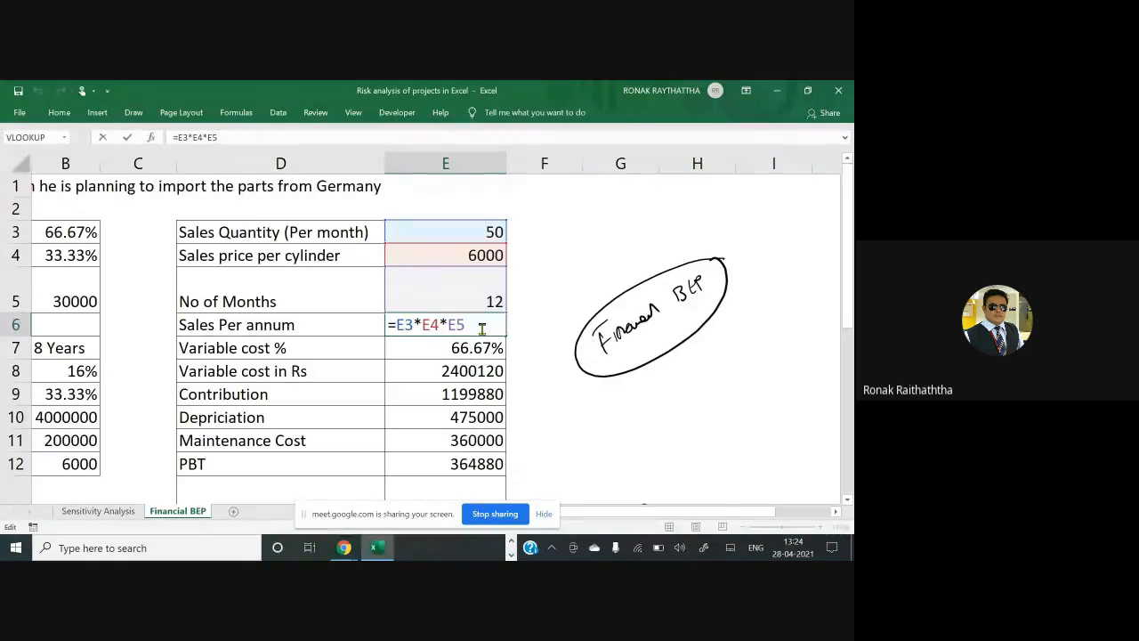
{"action": "key", "text": "Escape"}
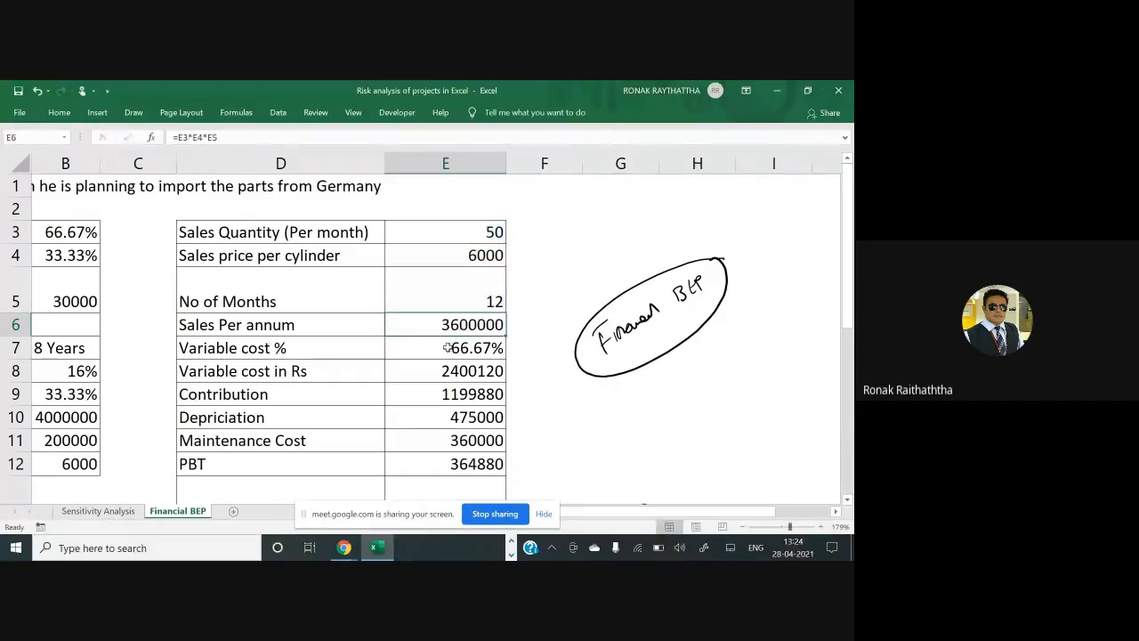
Inspect the formulas behind Variable cost in Rs, Contribution, Maintenance Cost and PBT in column E.
{"action": "double_click", "coordinate": [429, 372]}
{"action": "key", "text": "Escape"}
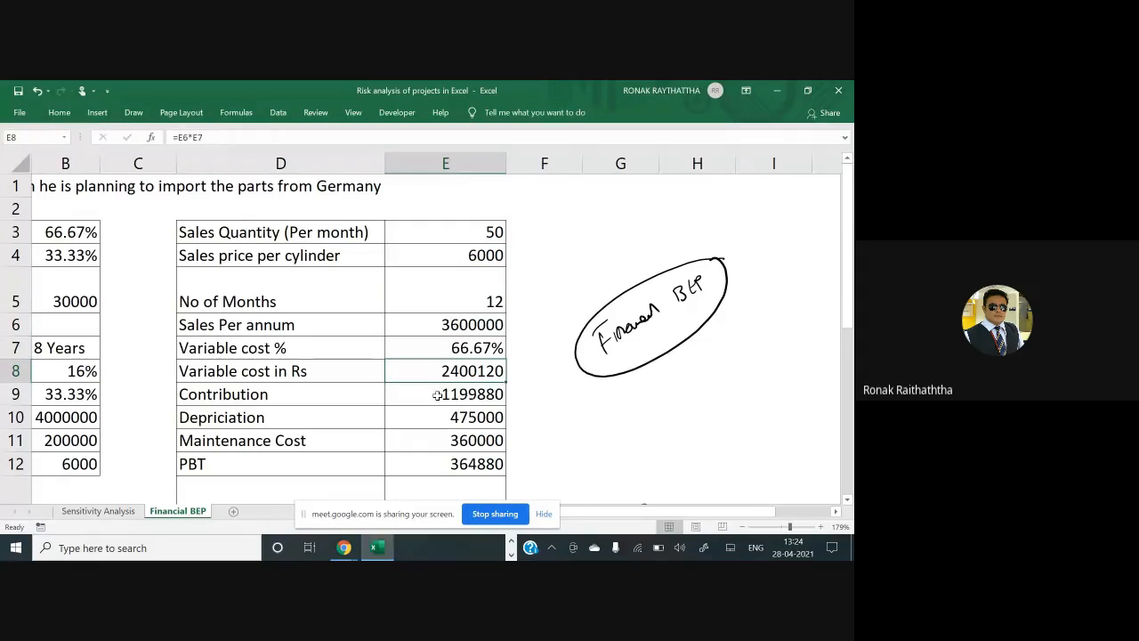
{"action": "double_click", "coordinate": [439, 395]}
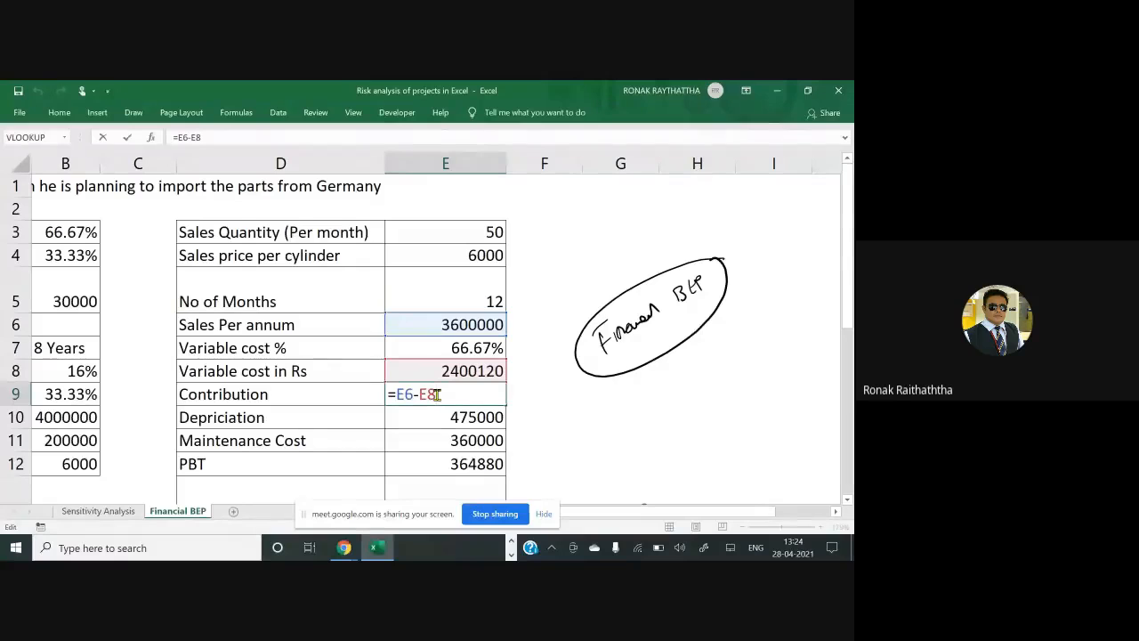
{"action": "key", "text": "Escape"}
{"action": "scroll", "coordinate": [437, 395], "scroll_direction": "down", "scroll_amount": 1}
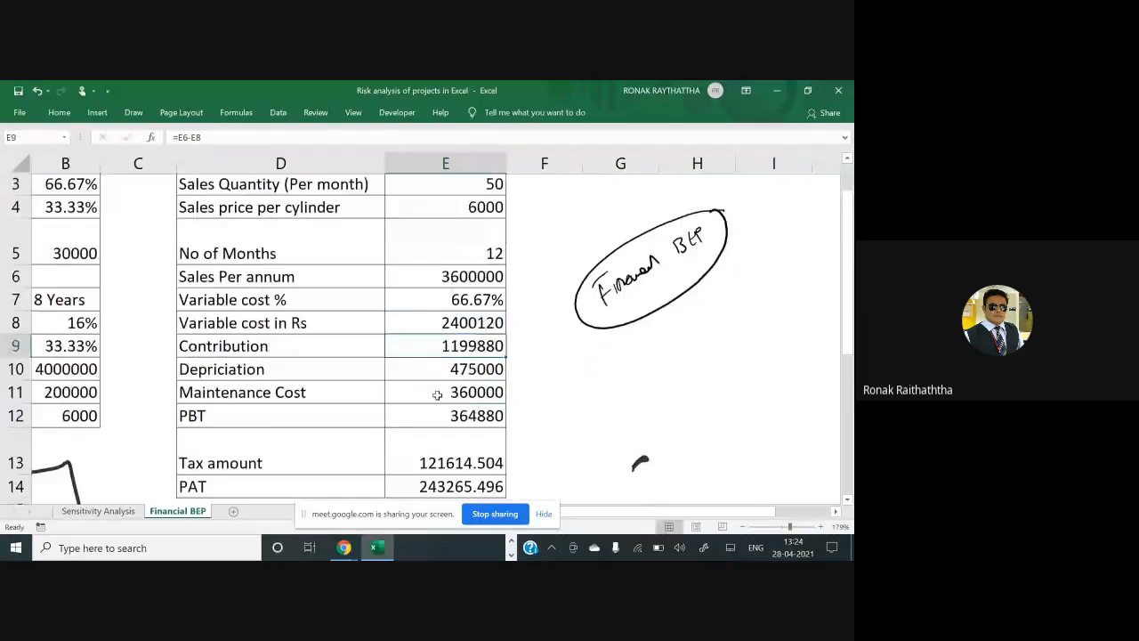
{"action": "scroll", "coordinate": [437, 394], "scroll_direction": "down", "scroll_amount": 1}
{"action": "double_click", "coordinate": [430, 372]}
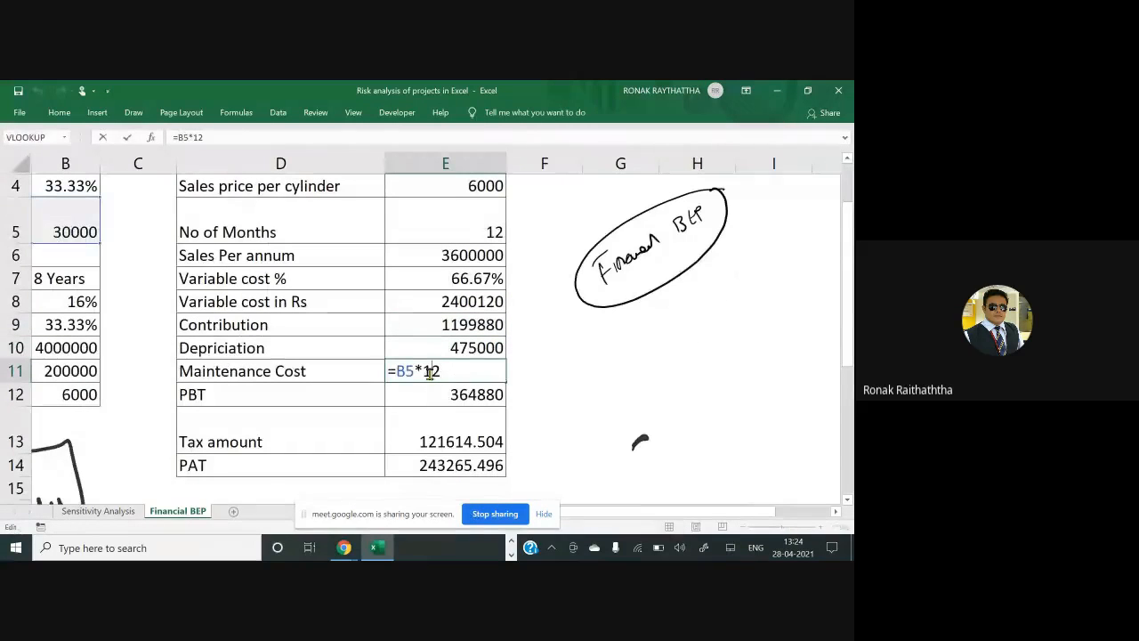
{"action": "left_click", "coordinate": [440, 395]}
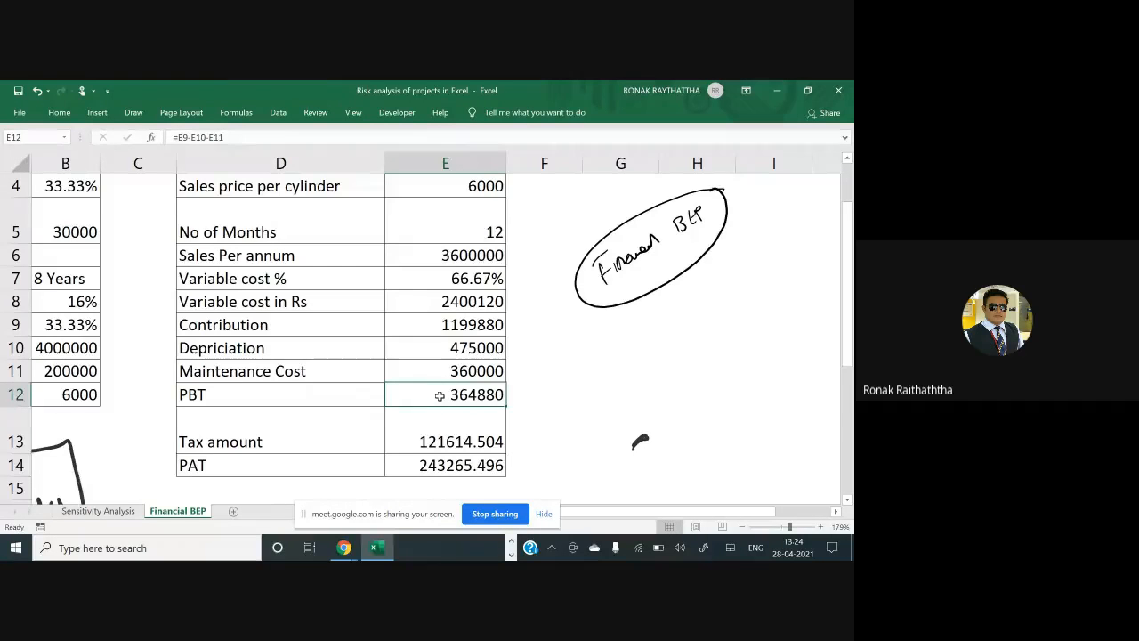
Inspect the formulas behind Tax amount in E13 and PAT in E14.
{"action": "scroll", "coordinate": [439, 395], "scroll_direction": "down", "scroll_amount": 1}
{"action": "double_click", "coordinate": [418, 333]}
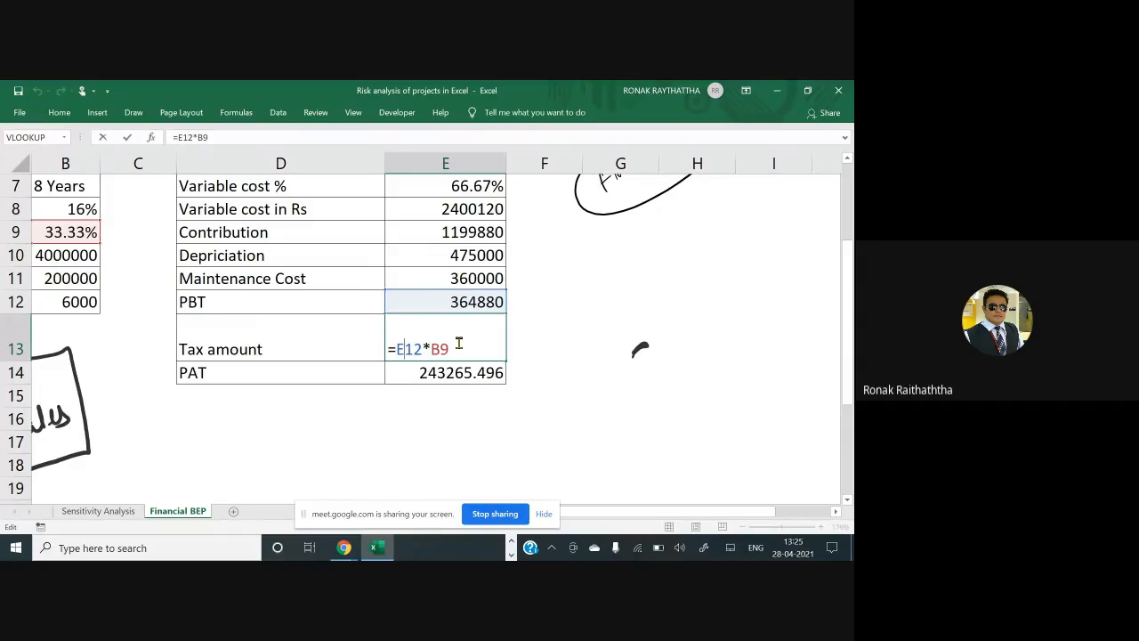
{"action": "key", "text": "Escape"}
{"action": "double_click", "coordinate": [459, 343]}
{"action": "left_click", "coordinate": [459, 372]}
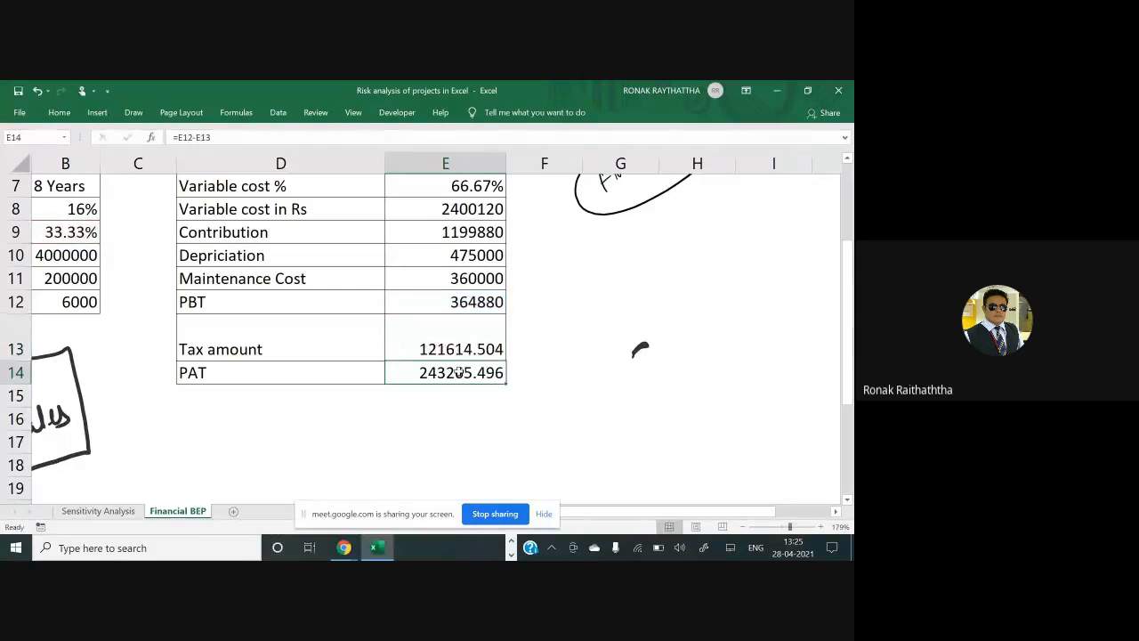
Select cell D15, and handwrite a circled "CFAT" ink note in the blank area around columns G and H.
{"action": "left_click", "coordinate": [261, 398]}
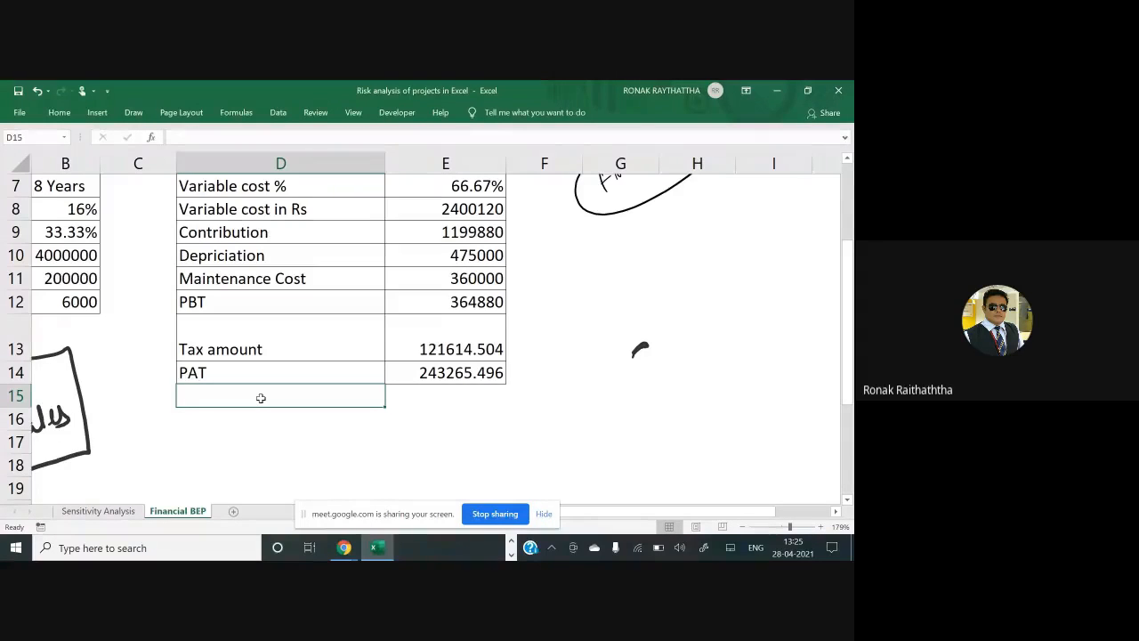
{"action": "mouse_move", "coordinate": [632, 358]}
{"action": "left_mouse_down"}
{"action": "mouse_move", "coordinate": [658, 367]}
{"action": "mouse_move", "coordinate": [665, 357]}
{"action": "left_mouse_up"}
{"action": "left_click_drag", "start_coordinate": [659, 338], "coordinate": [671, 342]}
{"action": "mouse_move", "coordinate": [677, 328]}
{"action": "left_mouse_down"}
{"action": "mouse_move", "coordinate": [679, 345]}
{"action": "mouse_move", "coordinate": [693, 337]}
{"action": "left_mouse_up"}
{"action": "mouse_move", "coordinate": [679, 340]}
{"action": "left_mouse_down"}
{"action": "mouse_move", "coordinate": [710, 303]}
{"action": "mouse_move", "coordinate": [681, 381]}
{"action": "mouse_move", "coordinate": [733, 283]}
{"action": "left_mouse_up"}
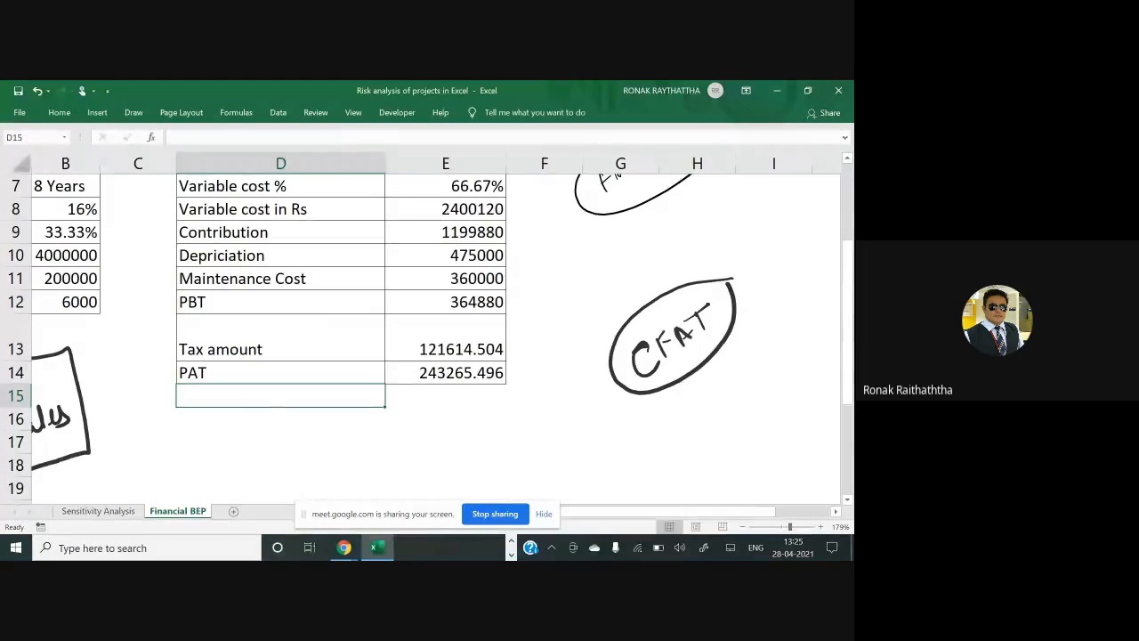
Switch to the Google Meet call to read through the chat messages, and return to the Excel workbook.
{"action": "key", "text": "alt+Tab"}
{"action": "key", "text": "Tab"}
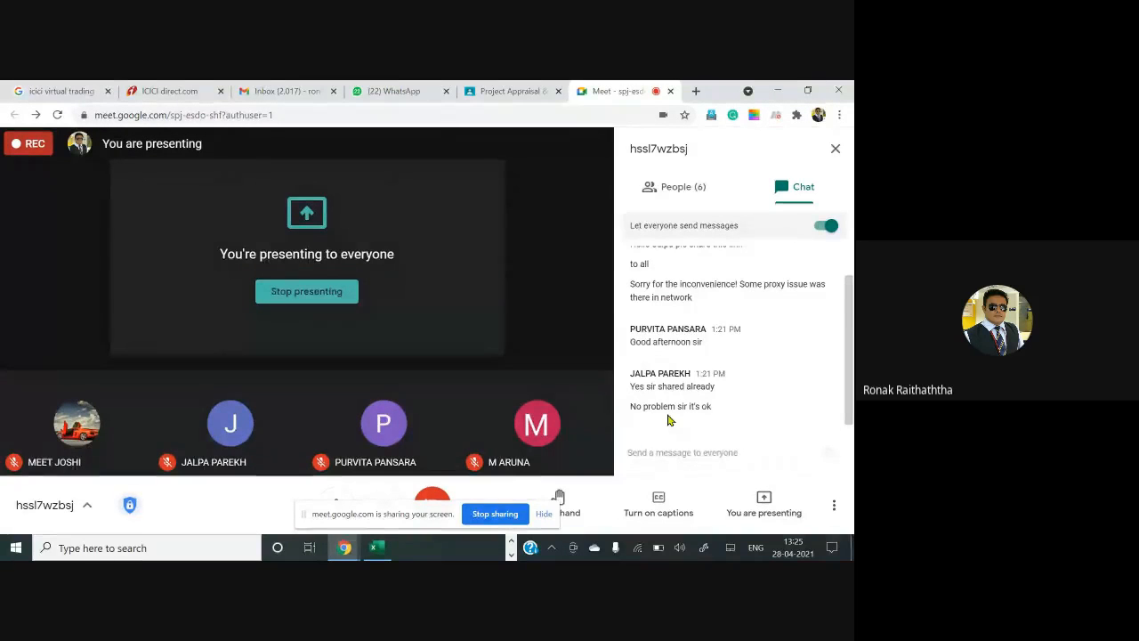
{"action": "scroll", "coordinate": [670, 420], "scroll_direction": "up", "scroll_amount": 1}
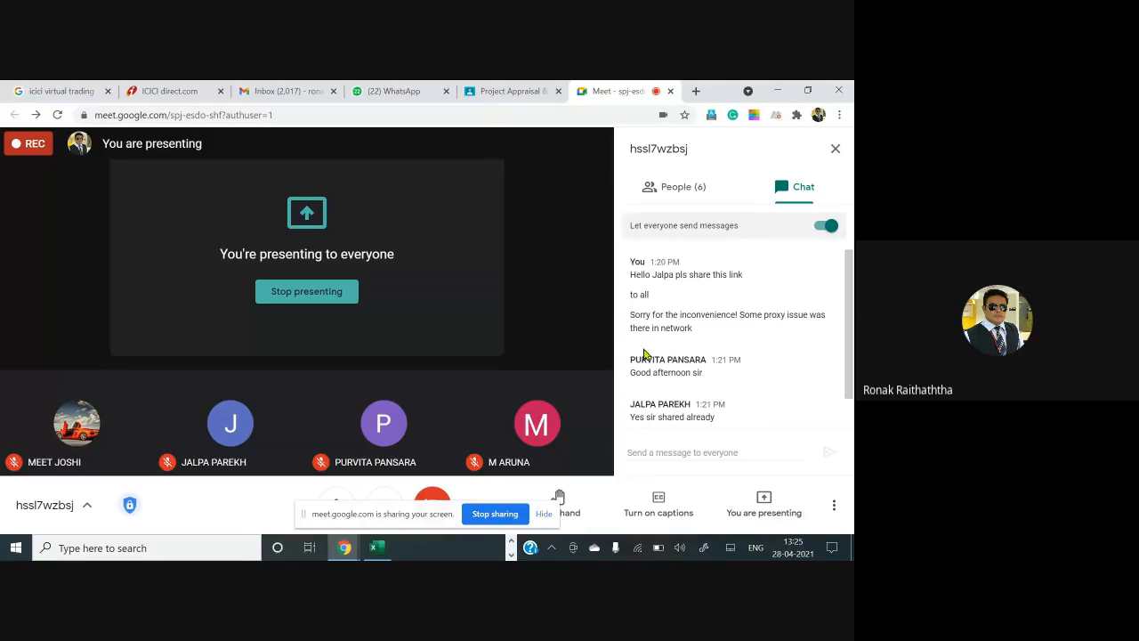
{"action": "scroll", "coordinate": [647, 349], "scroll_direction": "down", "scroll_amount": 1}
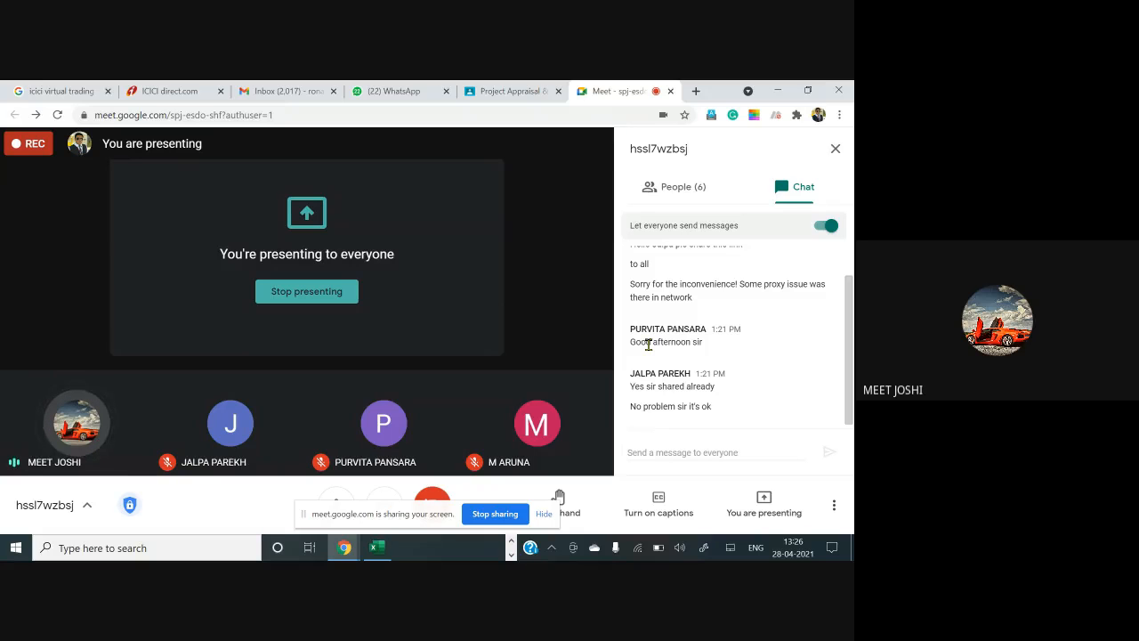
{"action": "key", "text": "alt+Tab"}
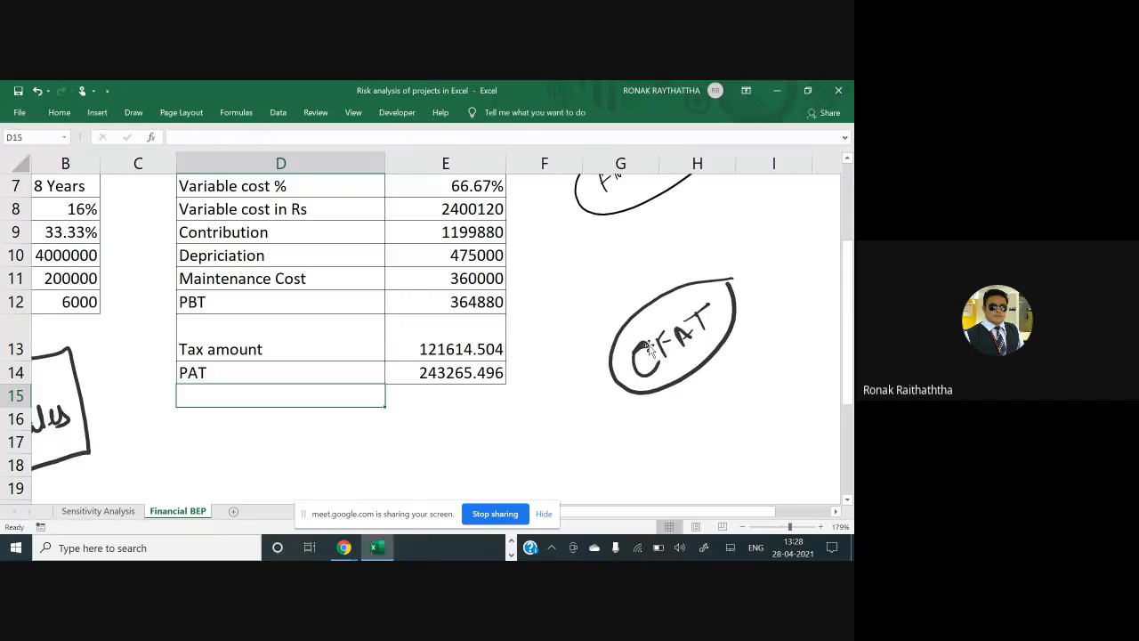
Annotate in ink: circle the tax amount value, tick PBT and PAT, and link Tax amount to PBT with a curve.
{"action": "mouse_move", "coordinate": [514, 317]}
{"action": "left_mouse_down"}
{"action": "mouse_move", "coordinate": [396, 329]}
{"action": "mouse_move", "coordinate": [550, 333]}
{"action": "mouse_move", "coordinate": [509, 305]}
{"action": "left_mouse_up"}
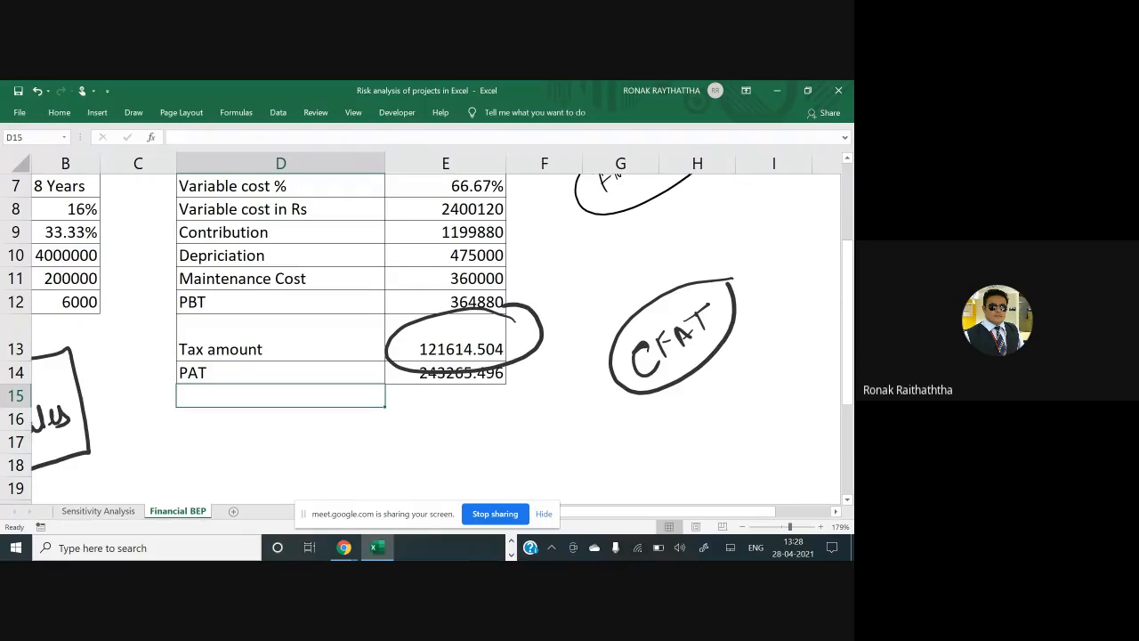
{"action": "left_click_drag", "start_coordinate": [140, 309], "coordinate": [191, 289]}
{"action": "mouse_move", "coordinate": [130, 374]}
{"action": "left_mouse_down"}
{"action": "mouse_move", "coordinate": [171, 383]}
{"action": "mouse_move", "coordinate": [189, 352]}
{"action": "left_mouse_up"}
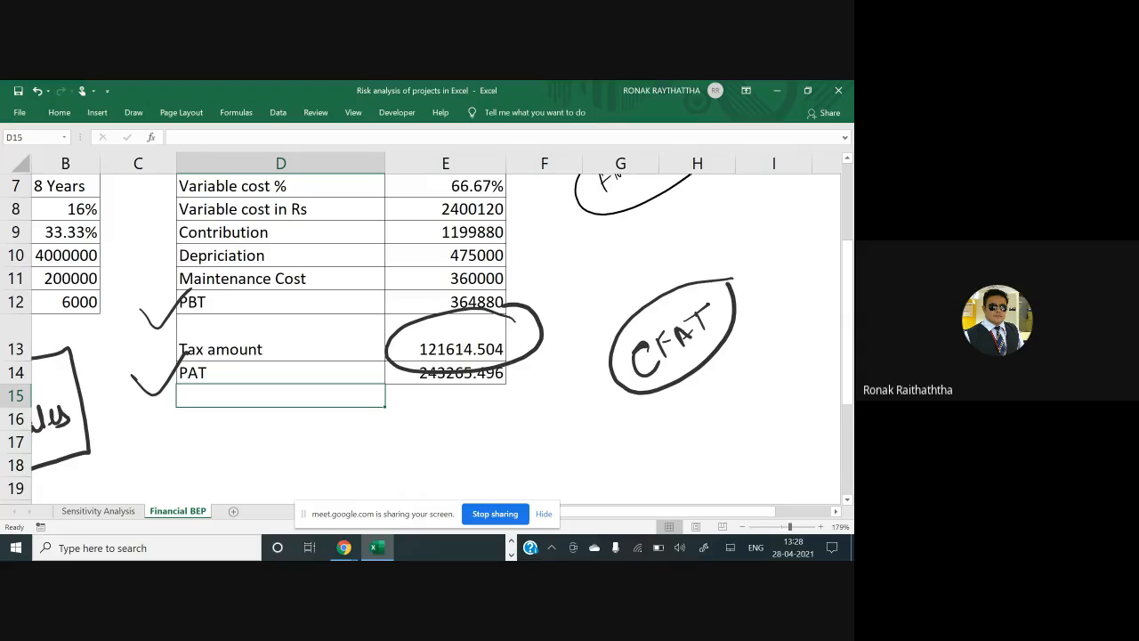
{"action": "mouse_move", "coordinate": [274, 353]}
{"action": "left_mouse_down"}
{"action": "mouse_move", "coordinate": [293, 297]}
{"action": "mouse_move", "coordinate": [256, 302]}
{"action": "left_mouse_up"}
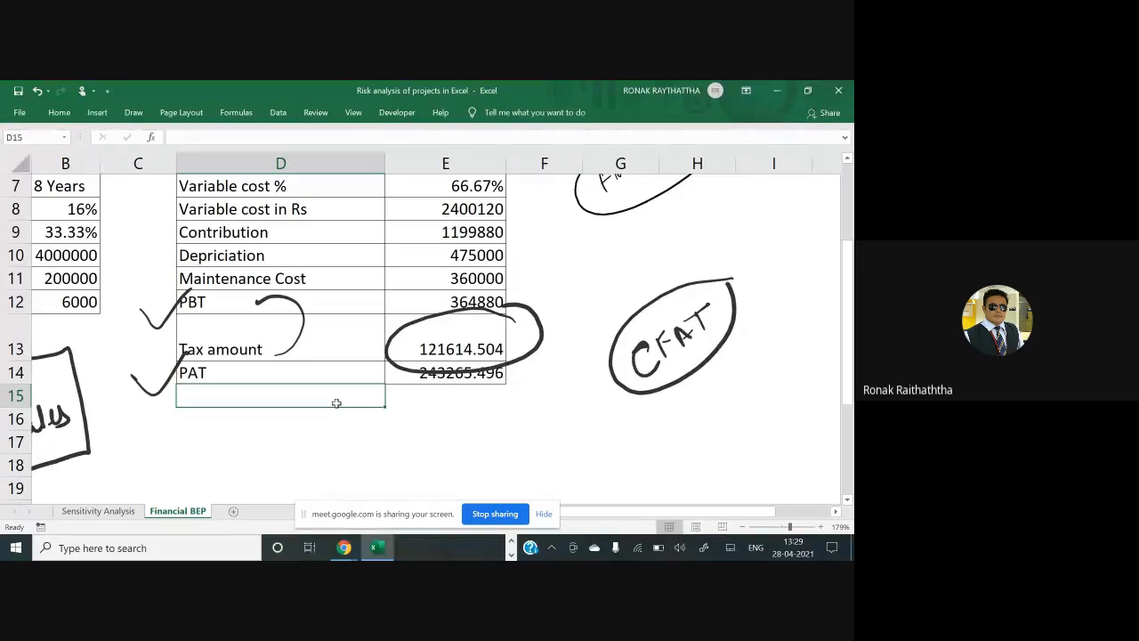
Enter the label "CFAT" in cell D15 below PAT.
{"action": "type", "text": "C"}
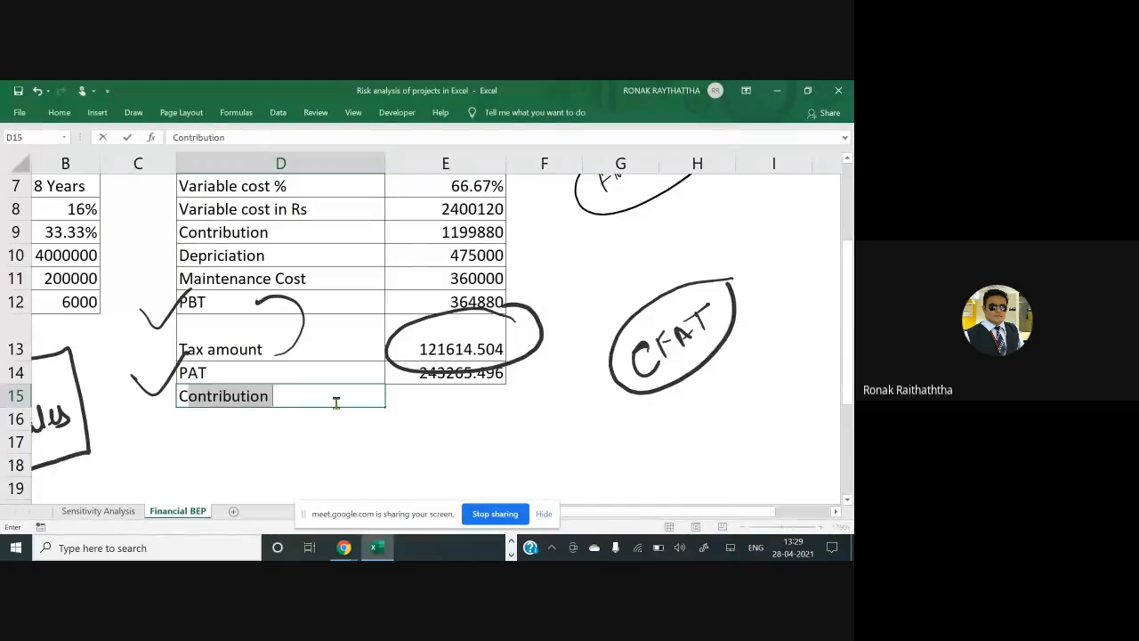
{"action": "type", "text": "AFT"}
{"action": "key", "text": "BackSpace"}
{"action": "key", "text": "BackSpace"}
{"action": "key", "text": "BackSpace"}
{"action": "type", "text": "FAT"}
{"action": "key", "text": "Tab"}
Calculate CFAT in E15 by adding depreciation back to PAT with =E14+E10.
{"action": "type", "text": "="}
{"action": "left_click", "coordinate": [390, 375]}
{"action": "type", "text": "+"}
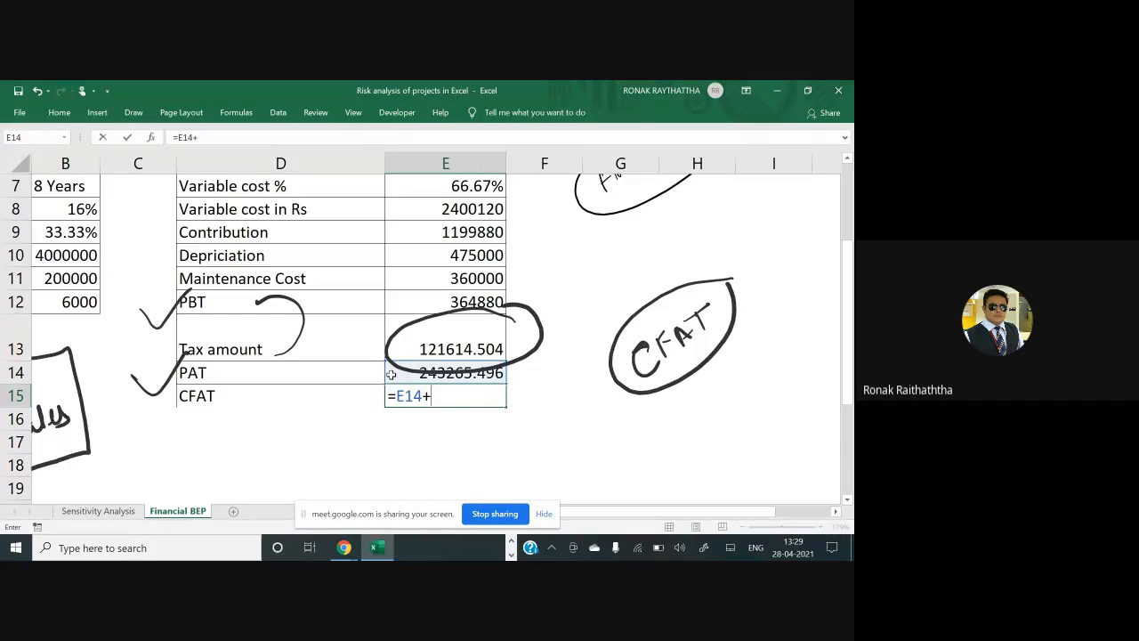
{"action": "left_click", "coordinate": [441, 256]}
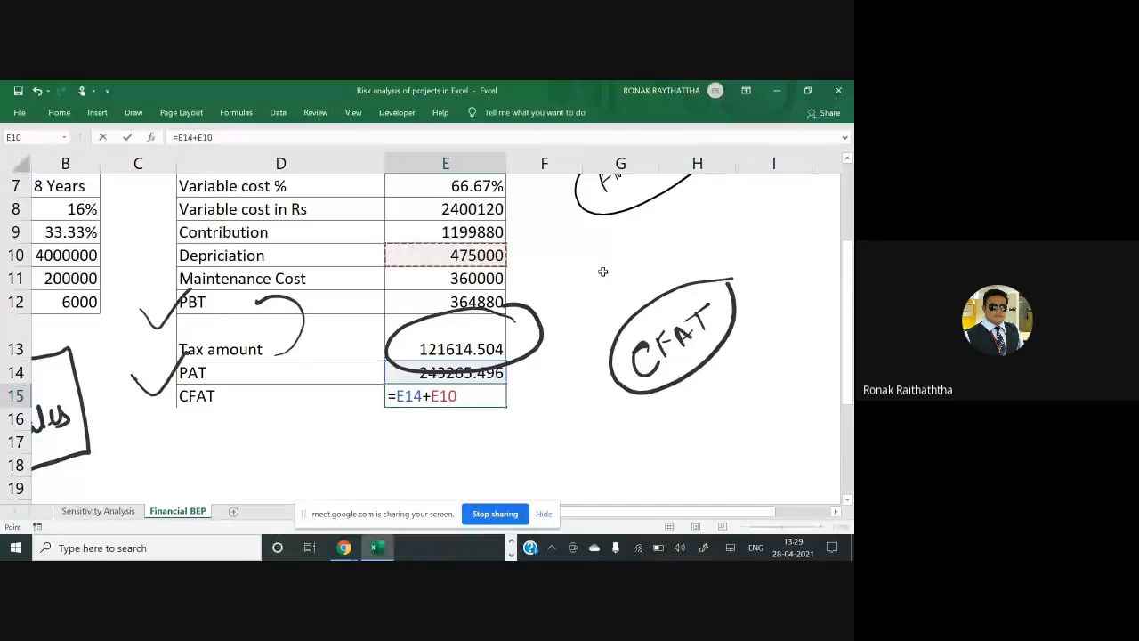
{"action": "key", "text": "Return"}
{"action": "key", "text": "Up"}
{"action": "key", "text": "Down"}
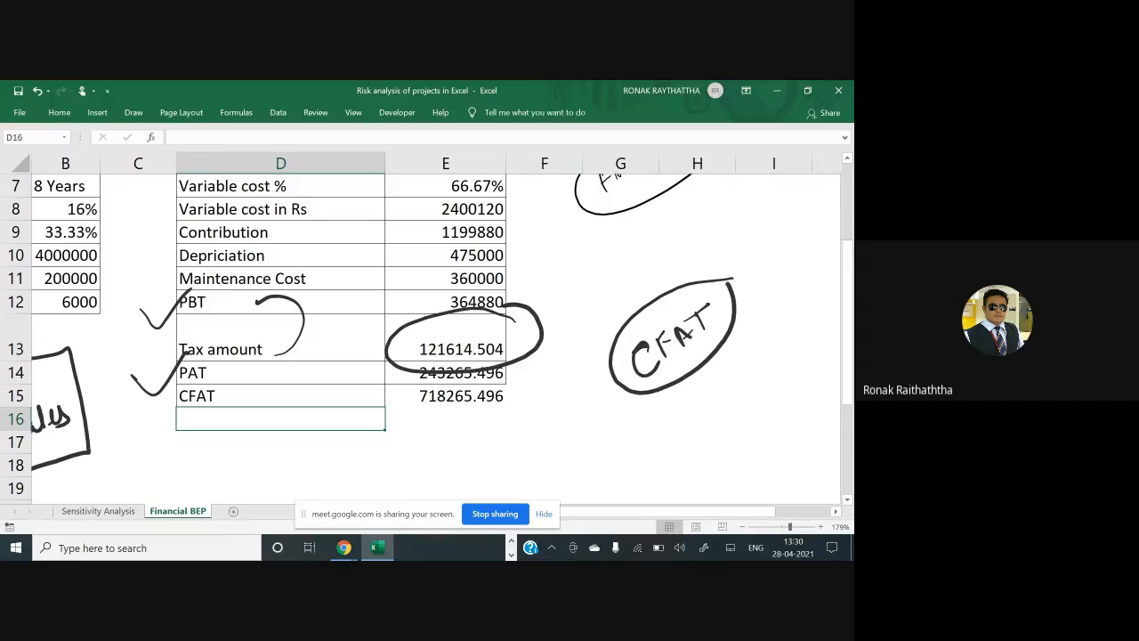
Draw a circled number 1 in ink beside the CFAT value in row 15.
{"action": "scroll", "coordinate": [400, 329], "scroll_direction": "down", "scroll_amount": 2}
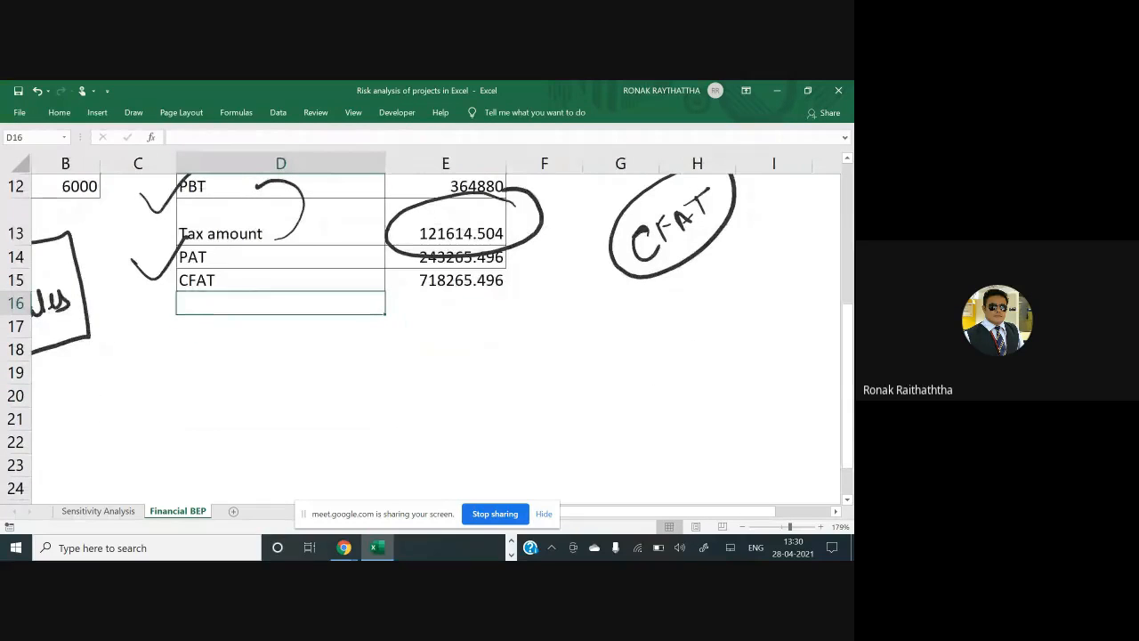
{"action": "left_click_drag", "start_coordinate": [542, 264], "coordinate": [542, 287]}
{"action": "mouse_move", "coordinate": [535, 259]}
{"action": "left_mouse_down"}
{"action": "mouse_move", "coordinate": [528, 287]}
{"action": "mouse_move", "coordinate": [534, 260]}
{"action": "left_mouse_up"}
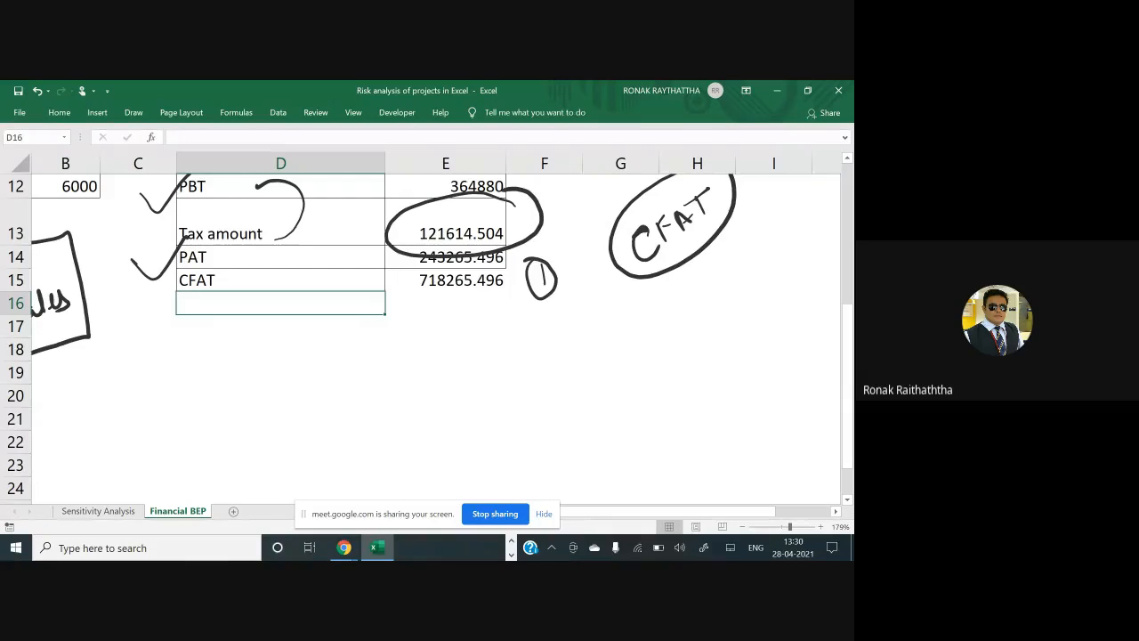
Review the project details and the break-even question in columns A and B, and return to the CFAT row.
{"action": "scroll", "coordinate": [428, 338], "scroll_direction": "up", "scroll_amount": 3}
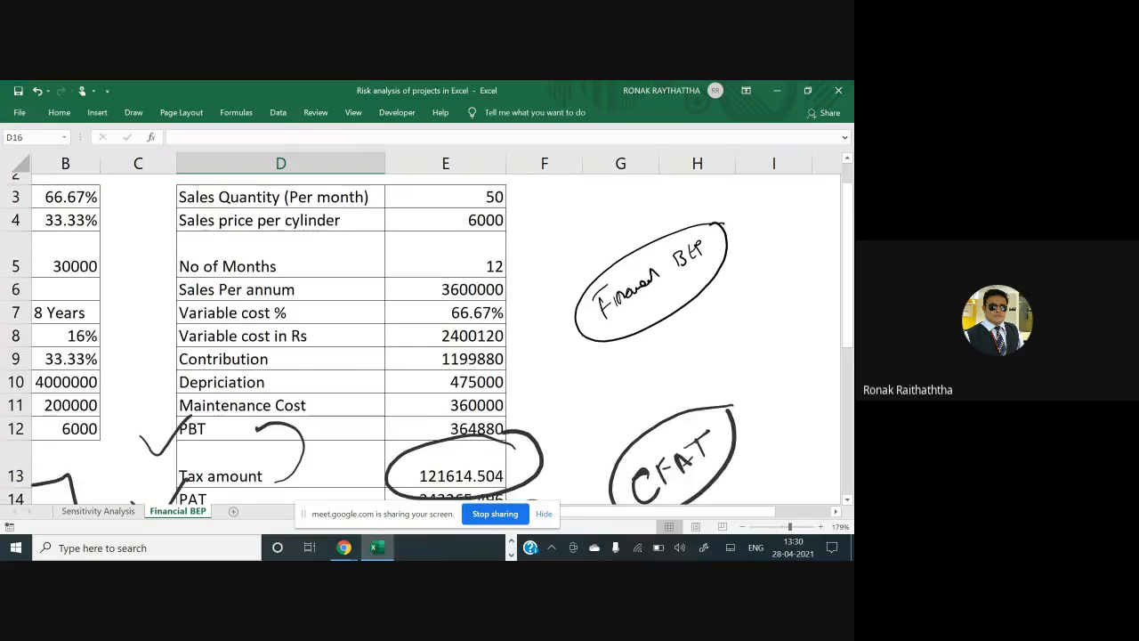
{"action": "scroll", "coordinate": [452, 447], "scroll_direction": "up", "scroll_amount": 1}
{"action": "scroll", "coordinate": [452, 447], "scroll_direction": "left", "scroll_amount": 2}
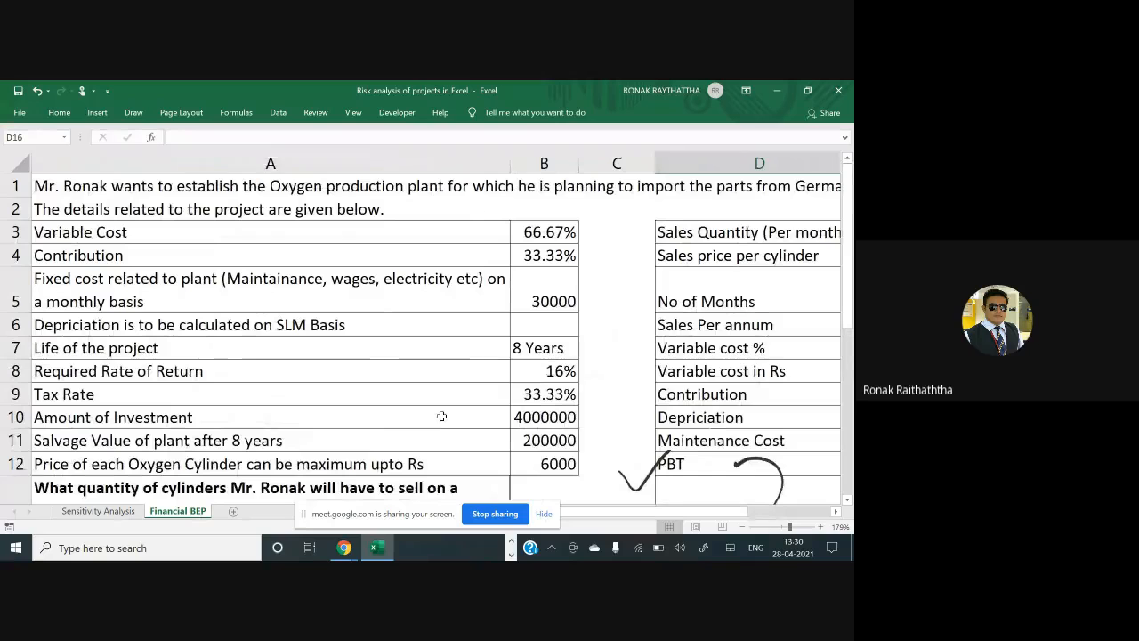
{"action": "scroll", "coordinate": [442, 417], "scroll_direction": "down", "scroll_amount": 3}
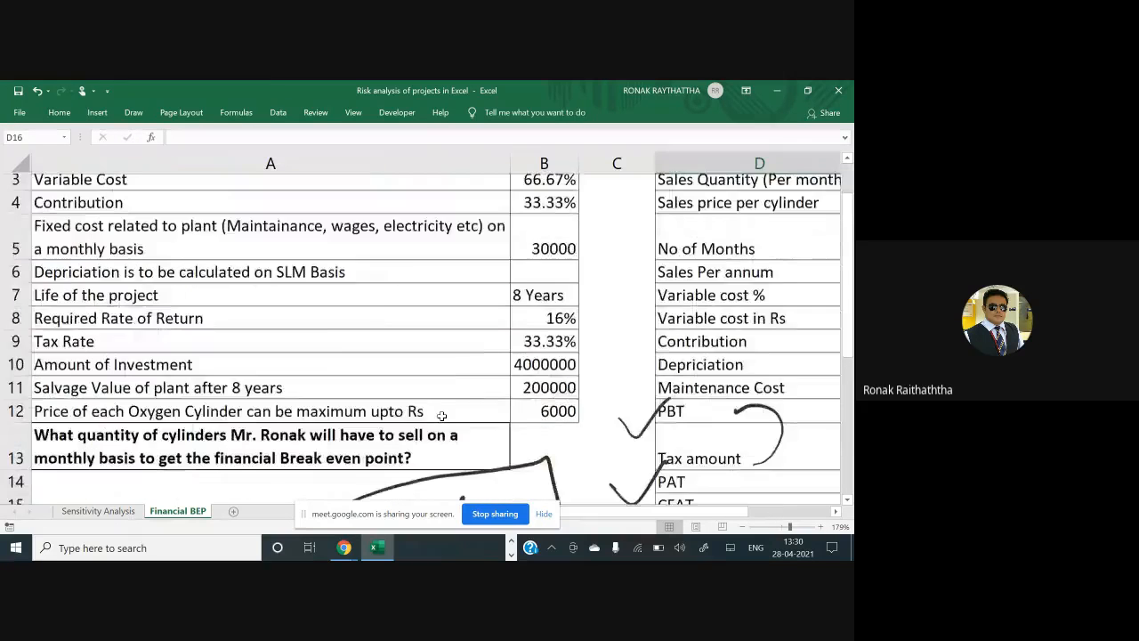
{"action": "left_click_drag", "start_coordinate": [625, 513], "coordinate": [669, 513]}
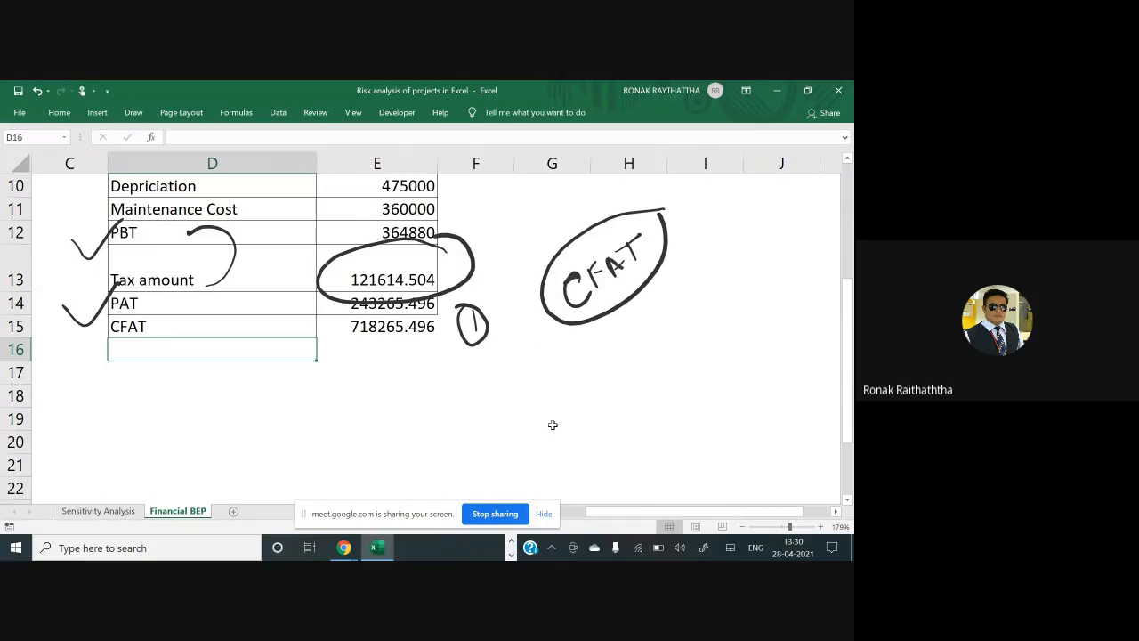
Switch to the Google Meet call to check the chat for new messages.
{"action": "key", "text": "alt+Tab"}
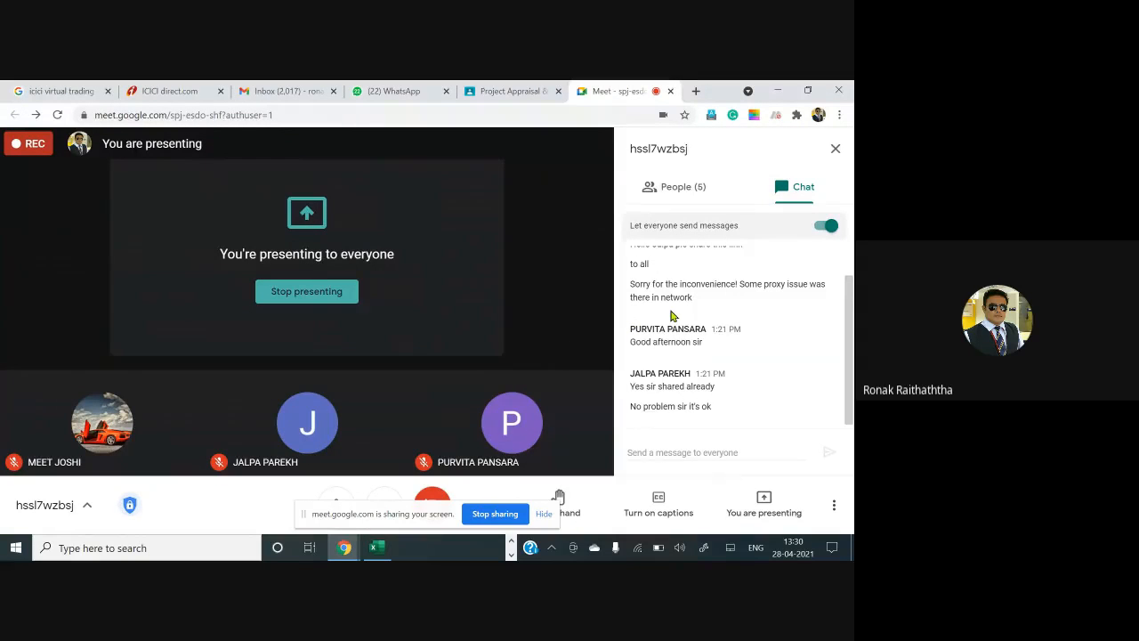
Check the Google Meet chat for replies, switching between the call and the worksheet's CFAT calculation.
{"action": "key", "text": "alt+Tab"}
{"action": "scroll", "coordinate": [408, 353], "scroll_direction": "up", "scroll_amount": 3}
{"action": "scroll", "coordinate": [407, 353], "scroll_direction": "down", "scroll_amount": 1}
{"action": "key", "text": "alt+Tab"}
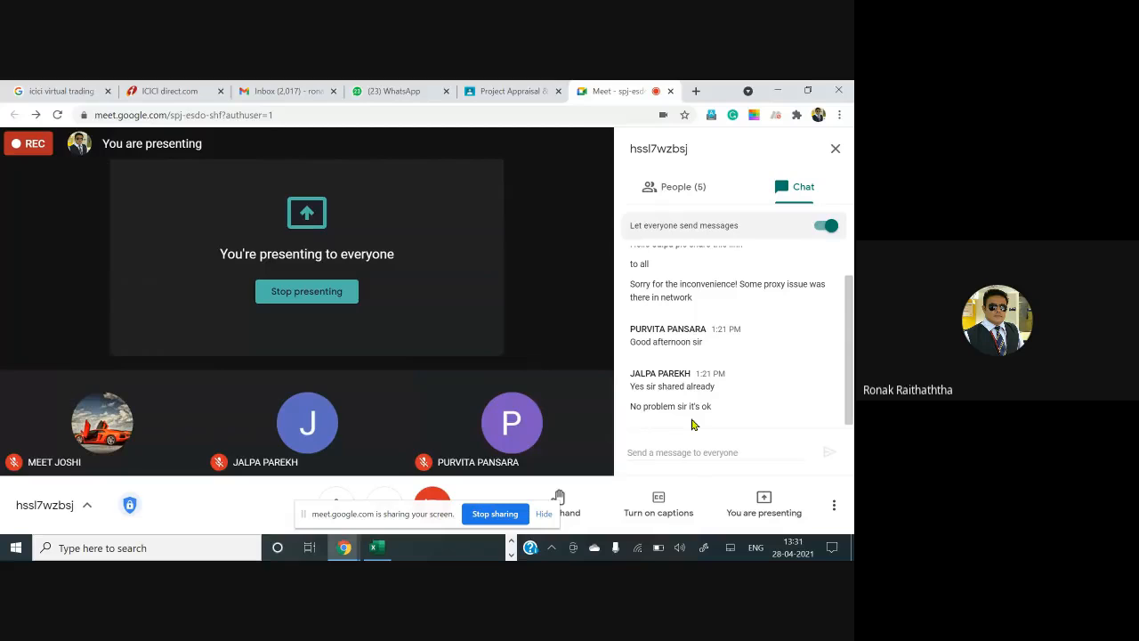
{"action": "key", "text": "alt+Tab"}
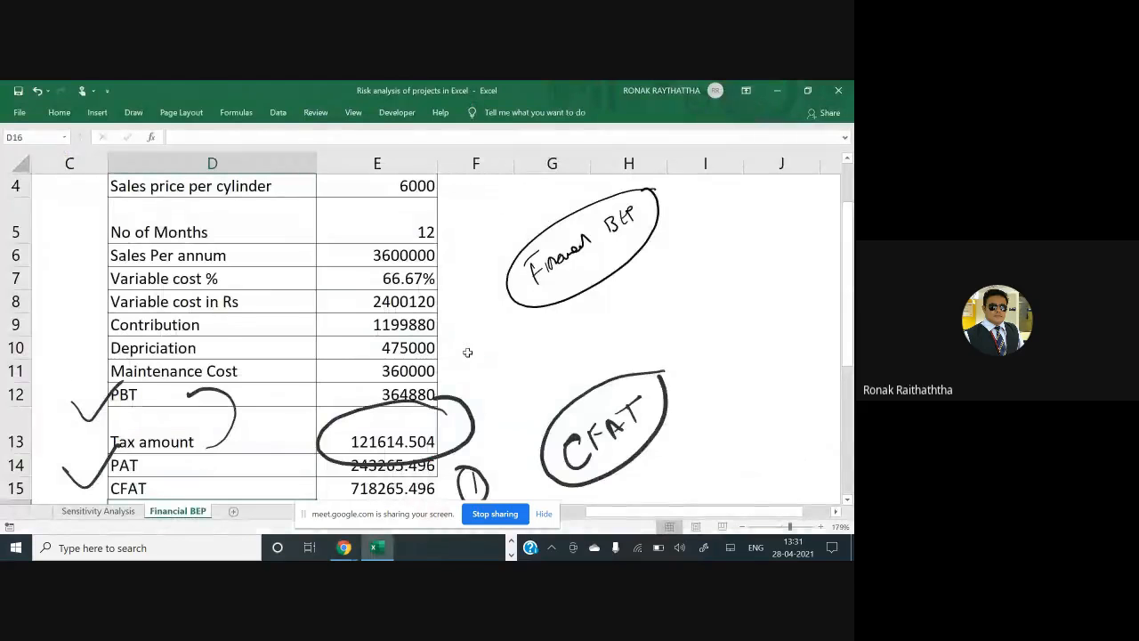
{"action": "scroll", "coordinate": [473, 353], "scroll_direction": "down", "scroll_amount": 1}
{"action": "key", "text": "alt+Tab"}
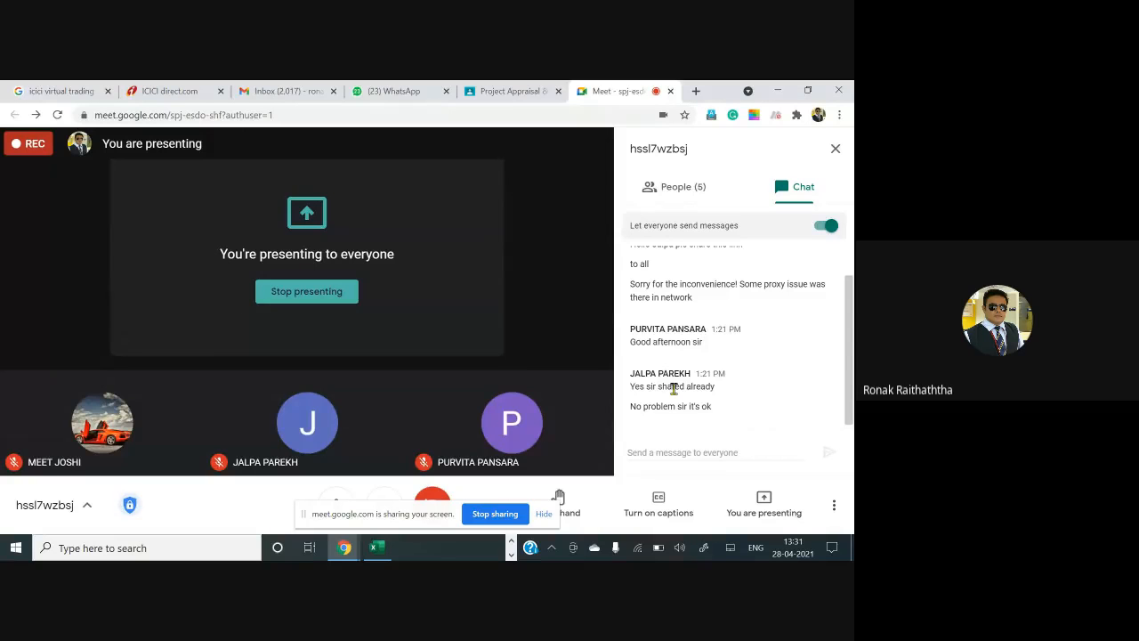
Return to the Excel worksheet and delete the ink circle around the tax amount in E13.
{"action": "key", "text": "alt+Tab"}
{"action": "left_click", "coordinate": [335, 372]}
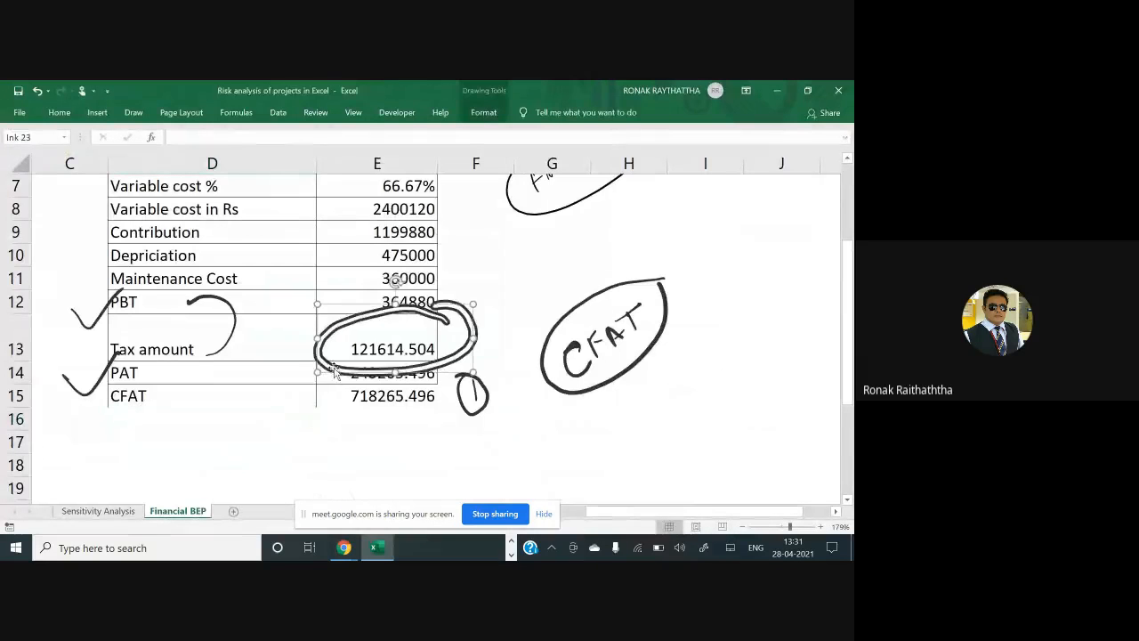
{"action": "key", "text": "Delete"}
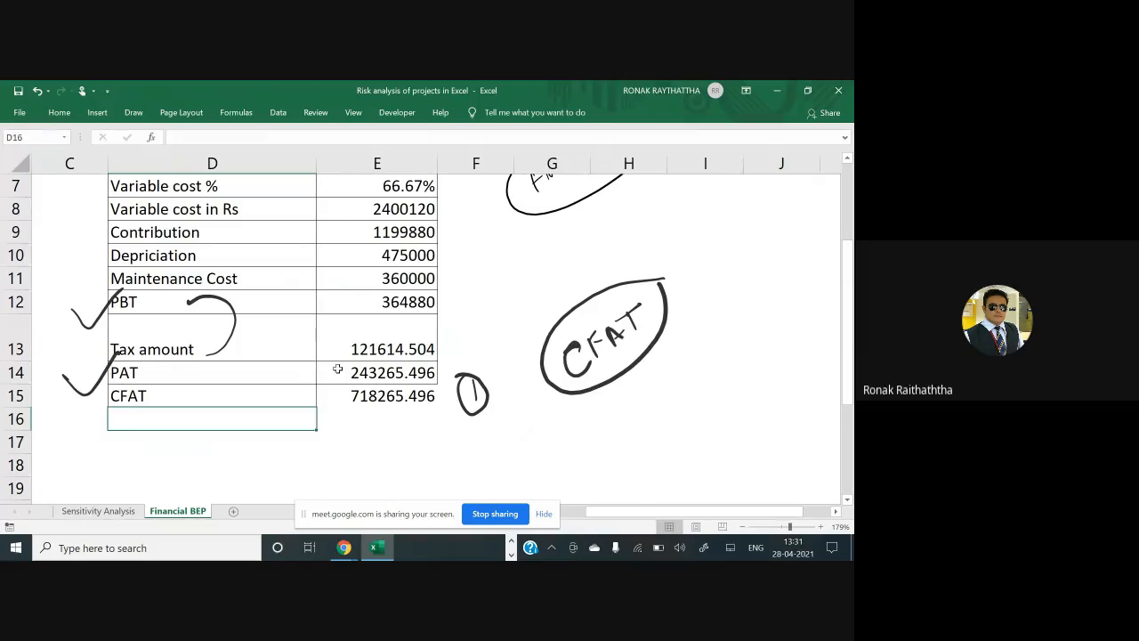
Write NPV = 0 in ink below the CFAT note, circle it and add a tick mark beside it.
{"action": "scroll", "coordinate": [337, 368], "scroll_direction": "down", "scroll_amount": 2}
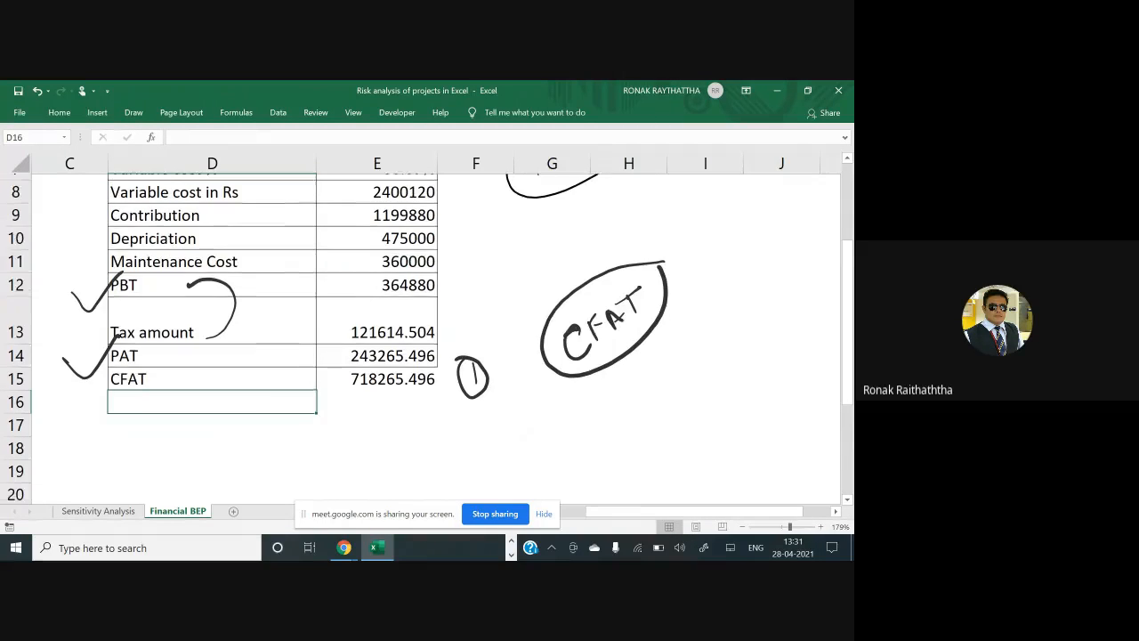
{"action": "mouse_move", "coordinate": [607, 423]}
{"action": "left_mouse_down"}
{"action": "mouse_move", "coordinate": [617, 440]}
{"action": "mouse_move", "coordinate": [630, 415]}
{"action": "mouse_move", "coordinate": [666, 395]}
{"action": "left_mouse_up"}
{"action": "mouse_move", "coordinate": [659, 406]}
{"action": "left_mouse_down"}
{"action": "mouse_move", "coordinate": [694, 376]}
{"action": "mouse_move", "coordinate": [729, 381]}
{"action": "mouse_move", "coordinate": [681, 354]}
{"action": "left_mouse_up"}
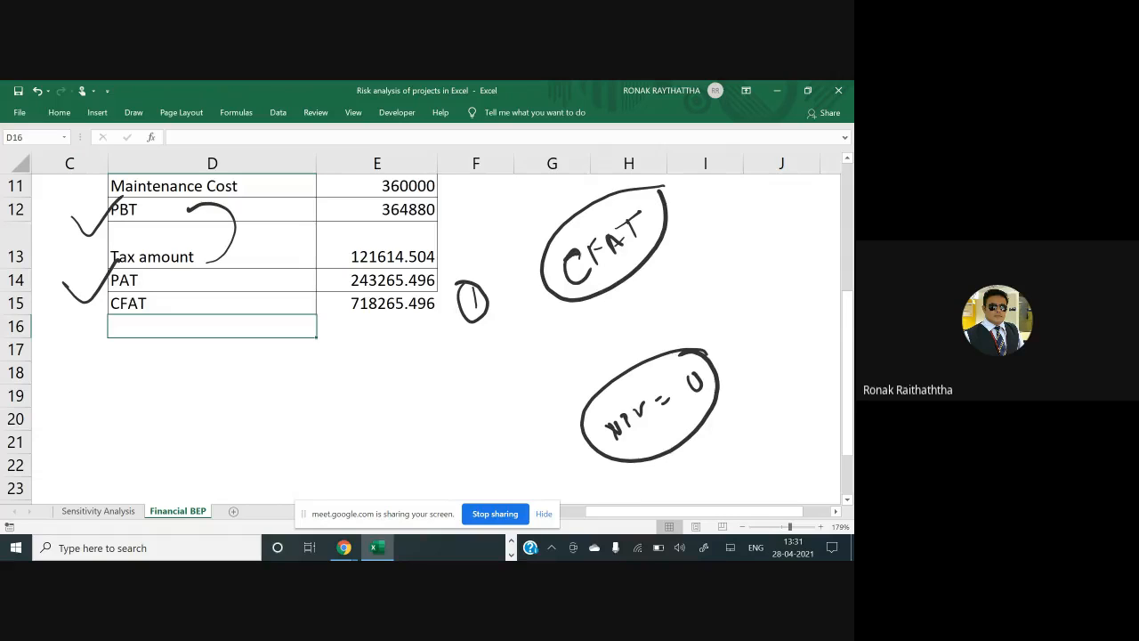
{"action": "left_click_drag", "start_coordinate": [727, 372], "coordinate": [780, 339]}
Write CF × 1/(1+r)^n in ink beside the NPV note, circle the discount fraction and draw an arrow to CF.
{"action": "scroll", "coordinate": [394, 338], "scroll_direction": "down", "scroll_amount": 2}
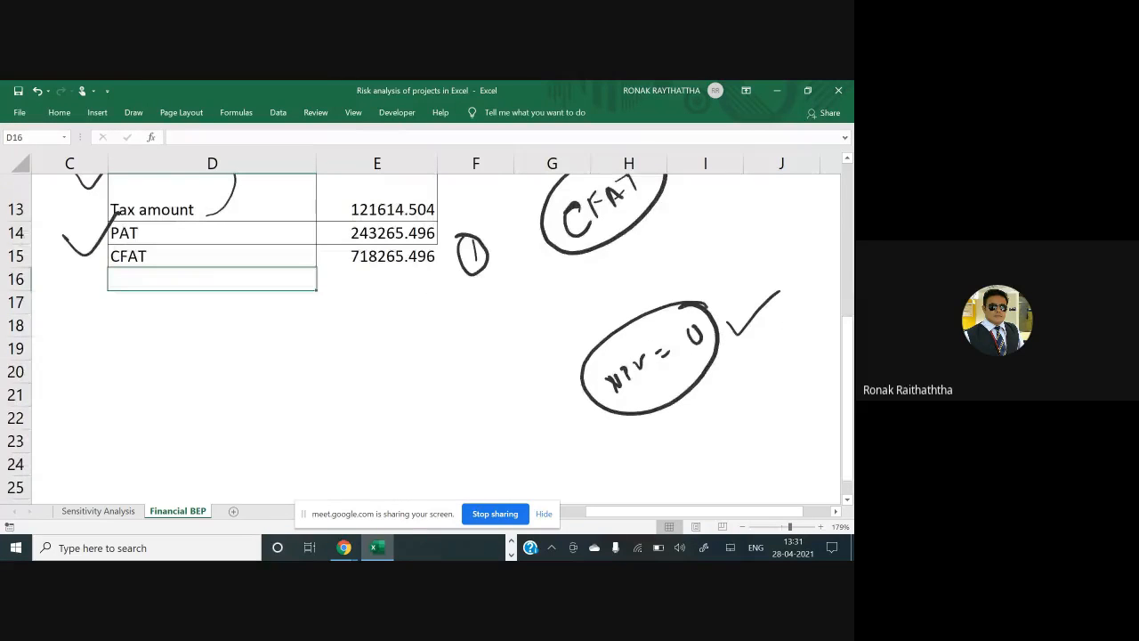
{"action": "left_click_drag", "start_coordinate": [373, 396], "coordinate": [367, 426]}
{"action": "mouse_move", "coordinate": [382, 397]}
{"action": "left_mouse_down"}
{"action": "mouse_move", "coordinate": [386, 420]}
{"action": "mouse_move", "coordinate": [394, 394]}
{"action": "left_mouse_up"}
{"action": "left_click_drag", "start_coordinate": [383, 411], "coordinate": [433, 405]}
{"action": "left_click_drag", "start_coordinate": [431, 386], "coordinate": [418, 408]}
{"action": "left_click_drag", "start_coordinate": [501, 363], "coordinate": [502, 383]}
{"action": "mouse_move", "coordinate": [451, 411]}
{"action": "left_mouse_down"}
{"action": "mouse_move", "coordinate": [533, 386]}
{"action": "mouse_move", "coordinate": [461, 451]}
{"action": "mouse_move", "coordinate": [485, 441]}
{"action": "left_mouse_up"}
{"action": "mouse_move", "coordinate": [499, 418]}
{"action": "left_mouse_down"}
{"action": "mouse_move", "coordinate": [501, 436]}
{"action": "mouse_move", "coordinate": [512, 423]}
{"action": "left_mouse_up"}
{"action": "mouse_move", "coordinate": [513, 434]}
{"action": "left_mouse_down"}
{"action": "mouse_move", "coordinate": [523, 420]}
{"action": "mouse_move", "coordinate": [531, 434]}
{"action": "mouse_move", "coordinate": [550, 406]}
{"action": "left_mouse_up"}
{"action": "mouse_move", "coordinate": [558, 336]}
{"action": "left_mouse_down"}
{"action": "mouse_move", "coordinate": [443, 372]}
{"action": "mouse_move", "coordinate": [541, 481]}
{"action": "mouse_move", "coordinate": [527, 327]}
{"action": "left_mouse_up"}
{"action": "mouse_move", "coordinate": [461, 356]}
{"action": "left_mouse_down"}
{"action": "mouse_move", "coordinate": [426, 325]}
{"action": "mouse_move", "coordinate": [357, 370]}
{"action": "mouse_move", "coordinate": [351, 390]}
{"action": "mouse_move", "coordinate": [372, 375]}
{"action": "left_mouse_up"}
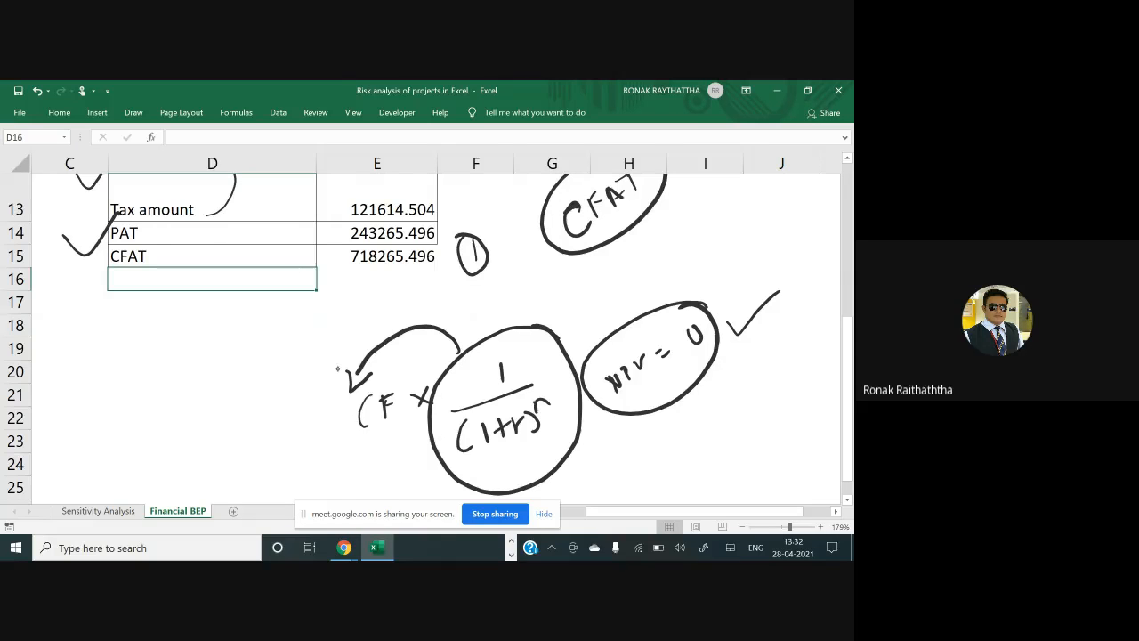
Delete the handwritten discounting formula and the circled NPV = 0 note, keeping the tick mark.
{"action": "left_click", "coordinate": [462, 359]}
{"action": "key", "text": "Delete"}
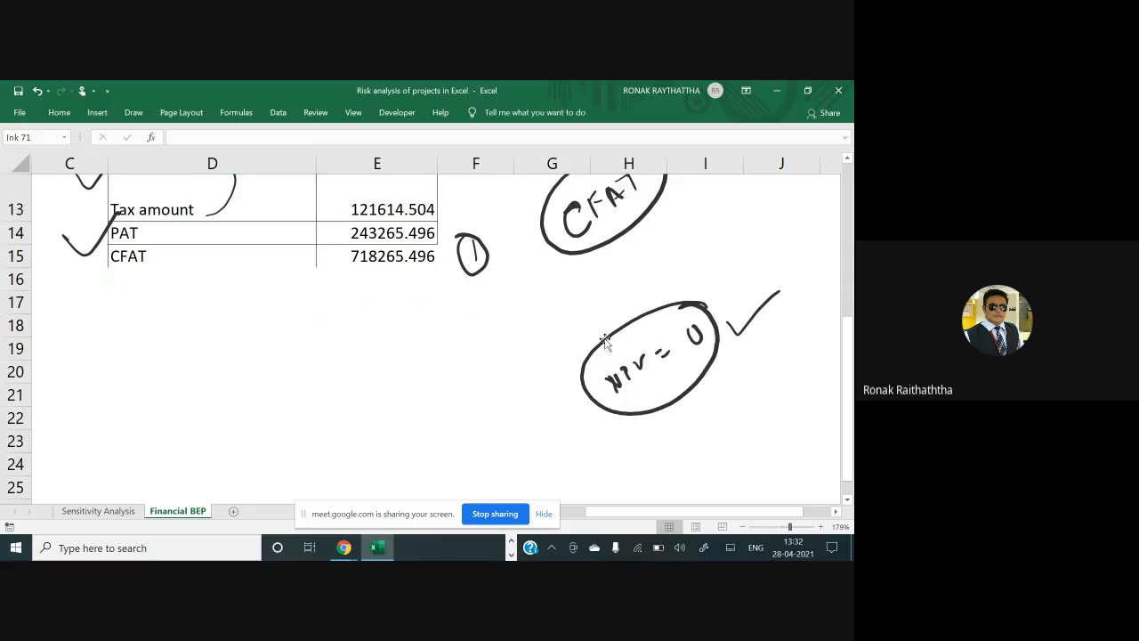
{"action": "left_click", "coordinate": [605, 339]}
{"action": "key", "text": "Delete"}
Start the year numbering with 1 in F17 and the formula =F17+1 in F18.
{"action": "left_click", "coordinate": [486, 292]}
{"action": "type", "text": "1"}
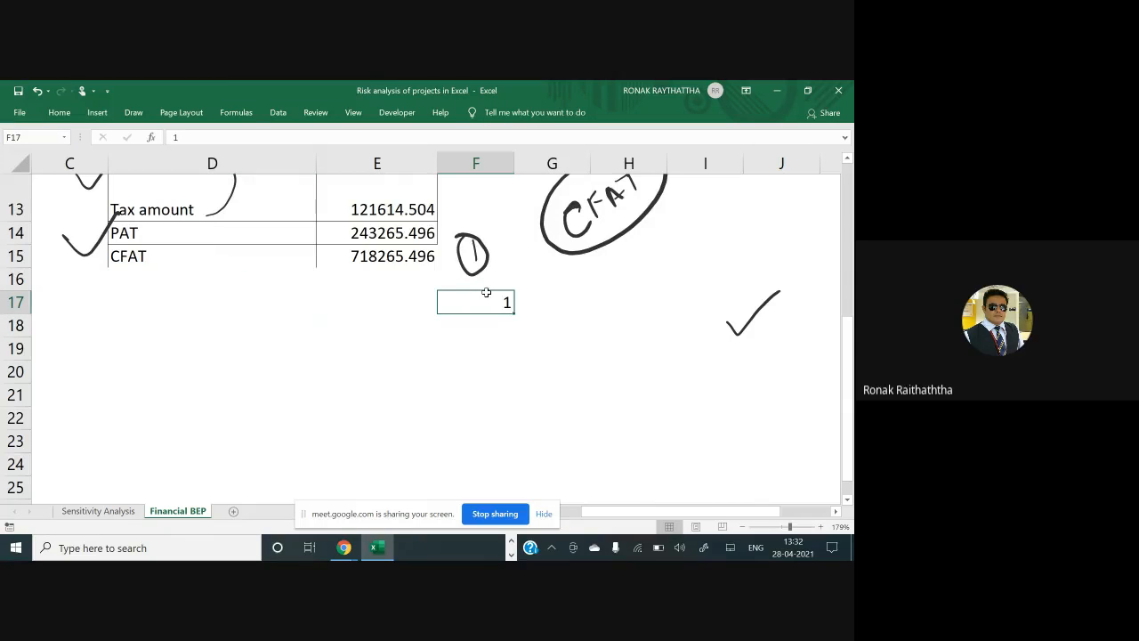
{"action": "key", "text": "Return"}
{"action": "type", "text": "="}
{"action": "left_click", "coordinate": [486, 292]}
{"action": "type", "text": "+1"}
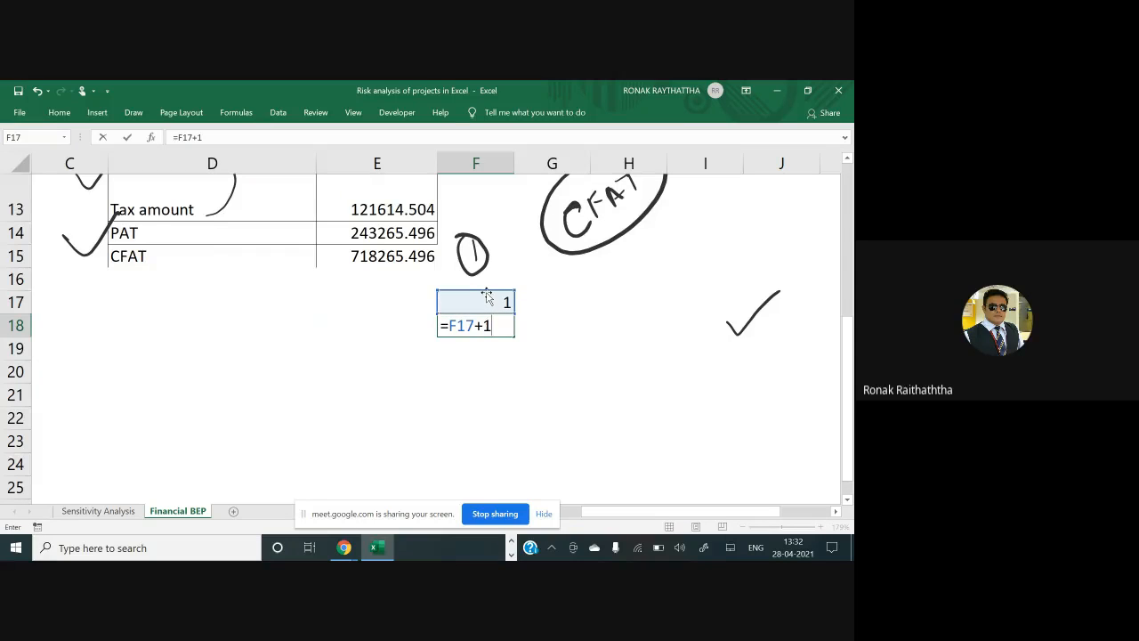
{"action": "key", "text": "Return"}
Copy the year formula from F18 down through F24 to number all eight years of the project.
{"action": "key", "text": "Up"}
{"action": "key", "text": "ctrl+c"}
{"action": "key", "text": "Down"}
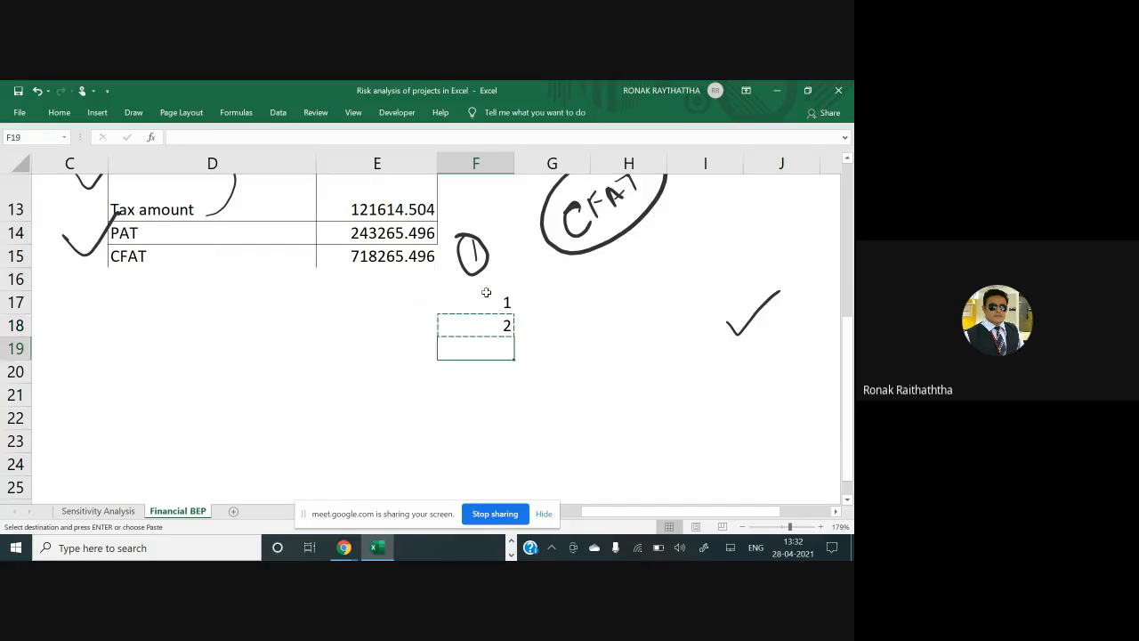
{"action": "key", "text": "shift+Down"}
{"action": "key", "text": "shift+Down"}
{"action": "key", "text": "shift+Down"}
{"action": "key", "text": "shift+Down"}
{"action": "key", "text": "shift+Down"}
{"action": "key", "text": "shift+Down"}
{"action": "key", "text": "Return"}
{"action": "key", "text": "Down"}
{"action": "key", "text": "Down"}
{"action": "key", "text": "Down"}
{"action": "key", "text": "Down"}
{"action": "key", "text": "Down"}
{"action": "key", "text": "Down"}
Calculate the first year's discount factor in G17 with =1/(1+$B$8)^F17, using the required rate of return as an absolute reference.
{"action": "key", "text": "Up"}
{"action": "key", "text": "Up"}
{"action": "key", "text": "Up"}
{"action": "key", "text": "Up"}
{"action": "key", "text": "Up"}
{"action": "key", "text": "Up"}
{"action": "key", "text": "Up"}
{"action": "key", "text": "Up"}
{"action": "key", "text": "Right"}
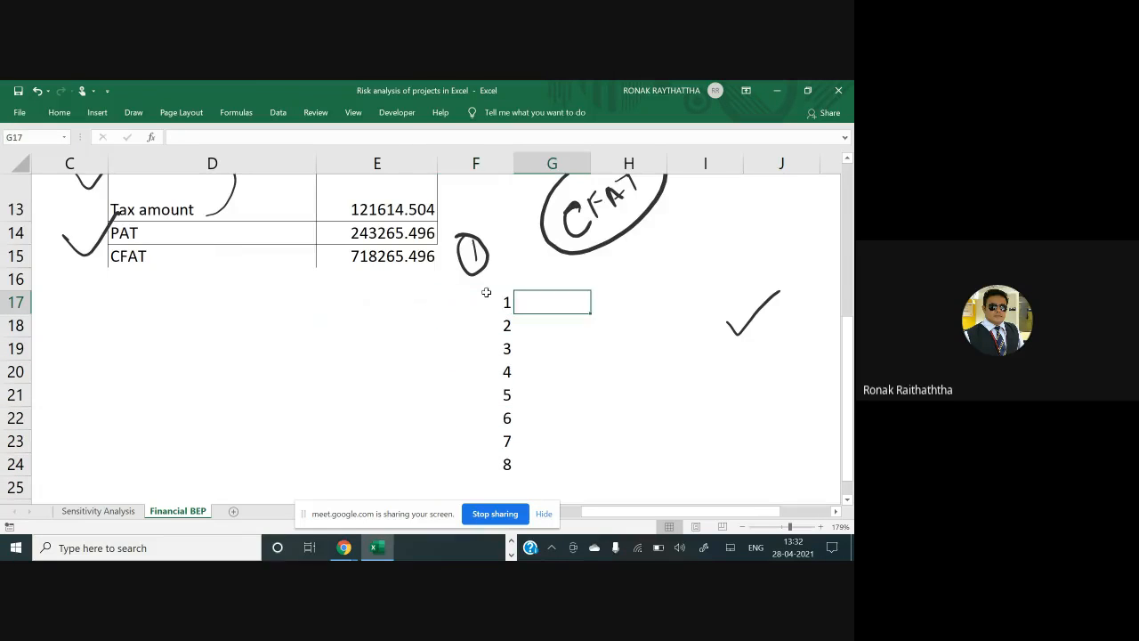
{"action": "type", "text": "="}
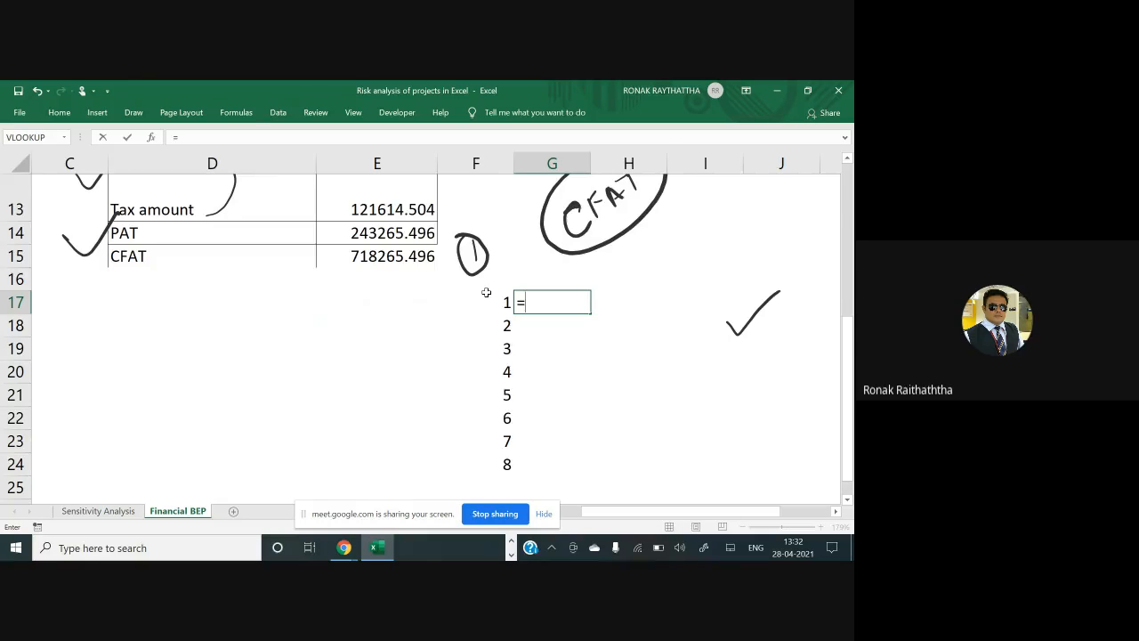
{"action": "type", "text": "1/(1+"}
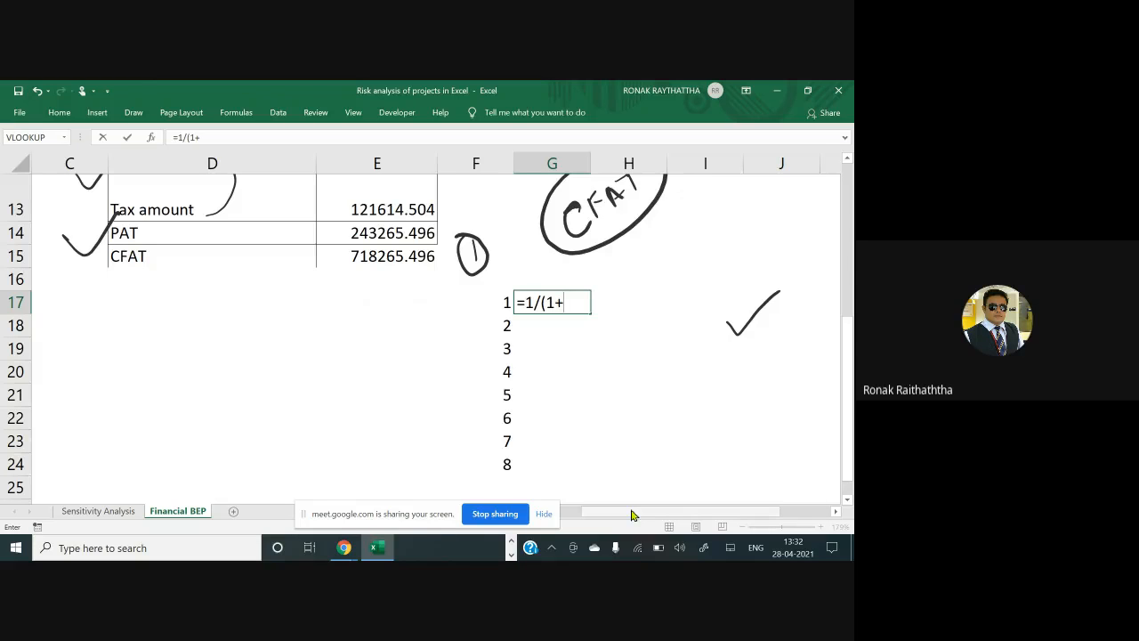
{"action": "left_click_drag", "start_coordinate": [631, 515], "coordinate": [553, 506]}
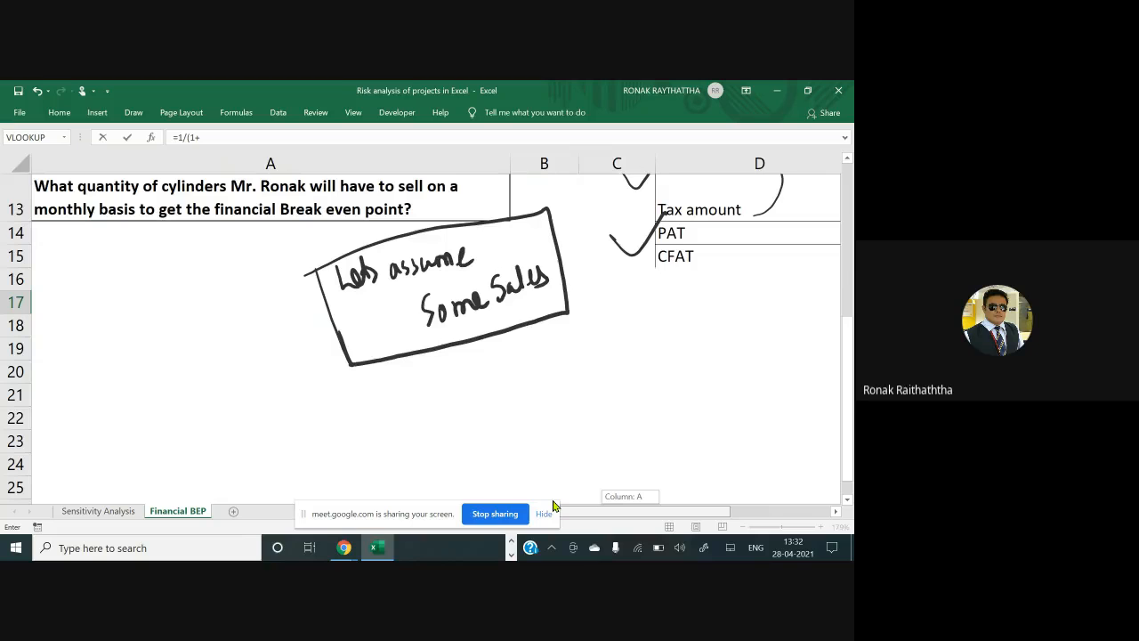
{"action": "scroll", "coordinate": [347, 343], "scroll_direction": "up", "scroll_amount": 2}
{"action": "scroll", "coordinate": [347, 344], "scroll_direction": "up", "scroll_amount": 2}
{"action": "left_click", "coordinate": [545, 372]}
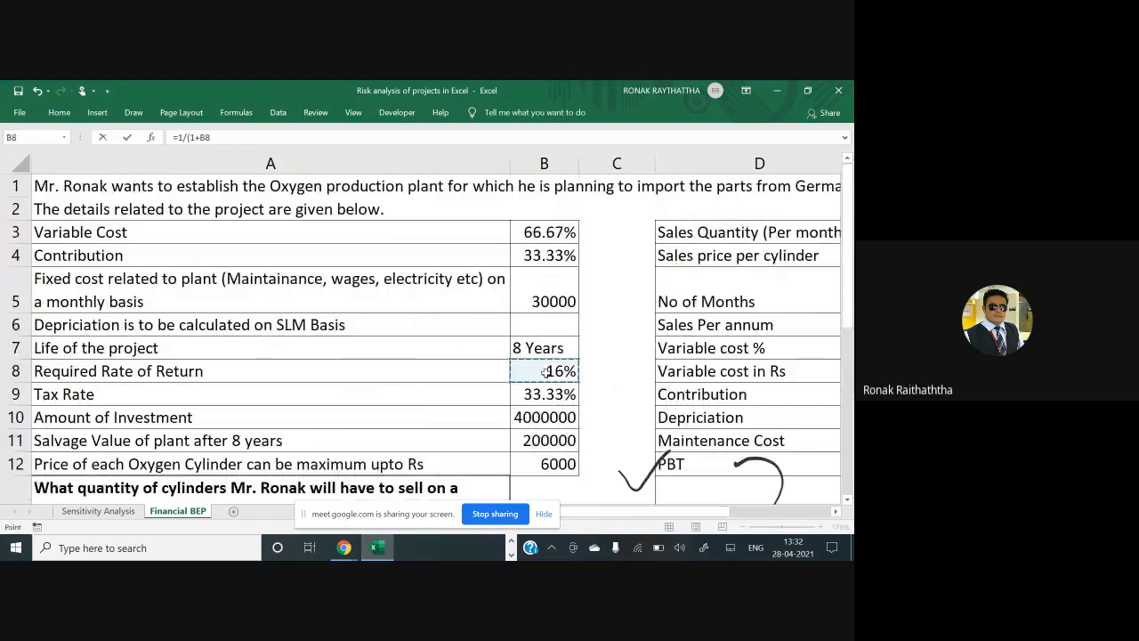
{"action": "scroll", "coordinate": [546, 372], "scroll_direction": "down", "scroll_amount": 1}
{"action": "scroll", "coordinate": [545, 372], "scroll_direction": "right", "scroll_amount": 1}
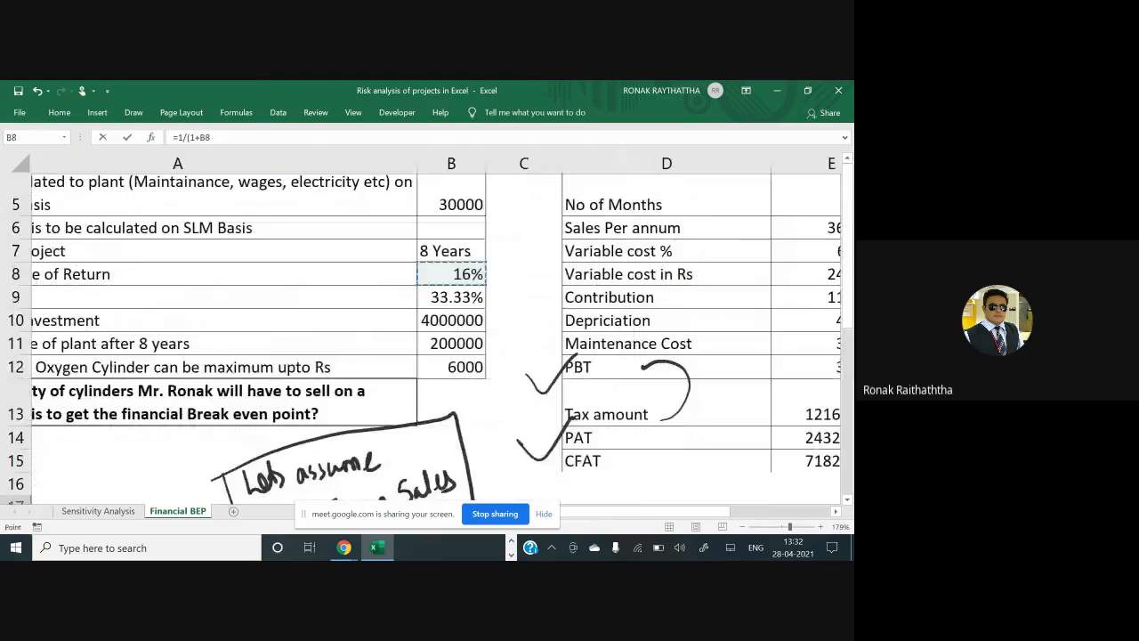
{"action": "key", "text": "F2"}
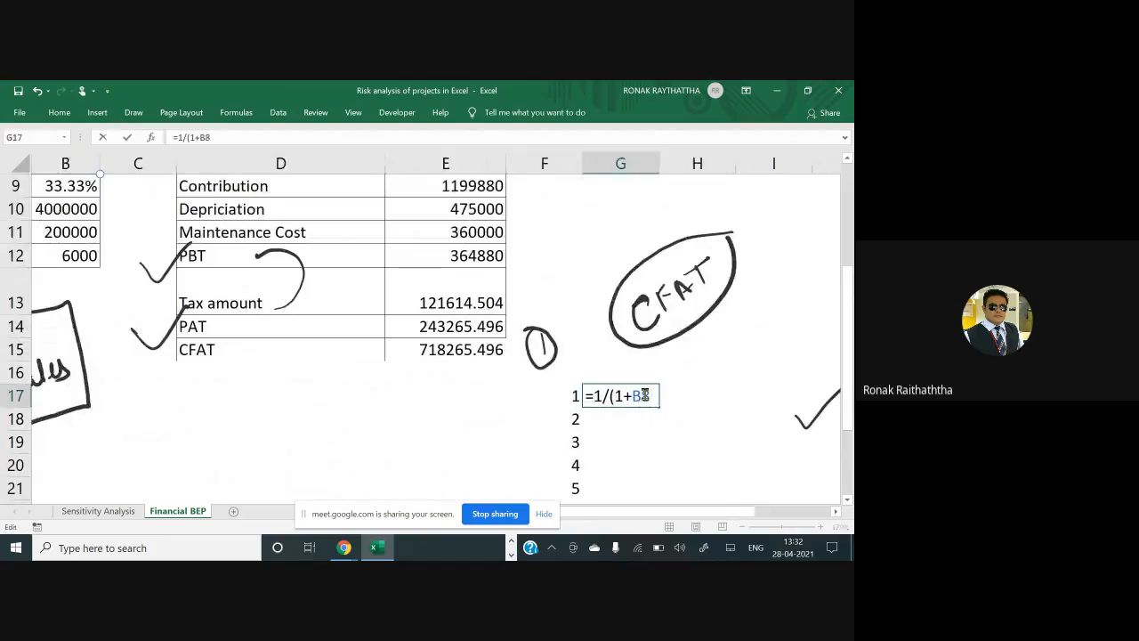
{"action": "key", "text": "F4"}
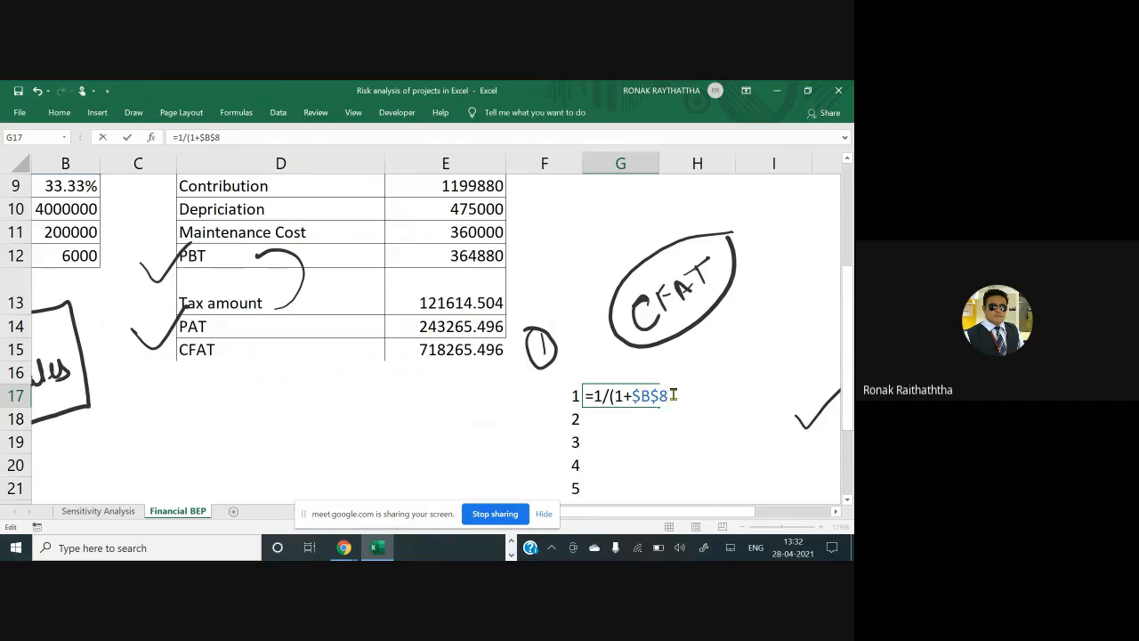
{"action": "type", "text": ")^"}
{"action": "left_click", "coordinate": [558, 396]}
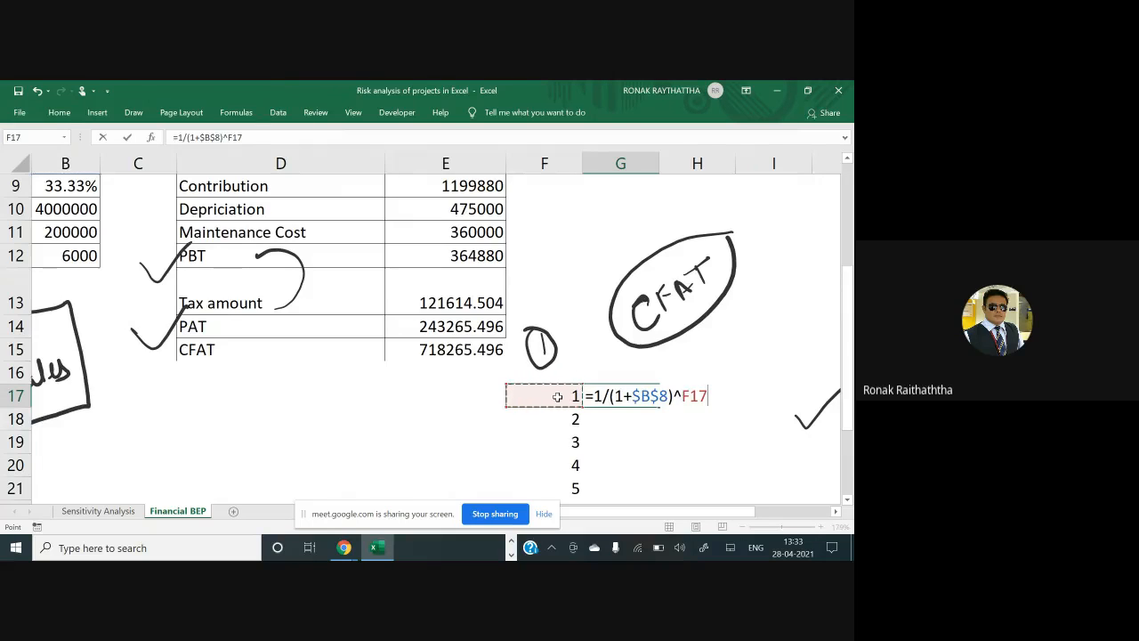
{"action": "key", "text": "Return"}
Copy the discount factor formula from G17 into G18 and check its cell references.
{"action": "key", "text": "Up"}
{"action": "key", "text": "ctrl+c"}
{"action": "key", "text": "Down"}
{"action": "key", "text": "Down"}
{"action": "key", "text": "Return"}
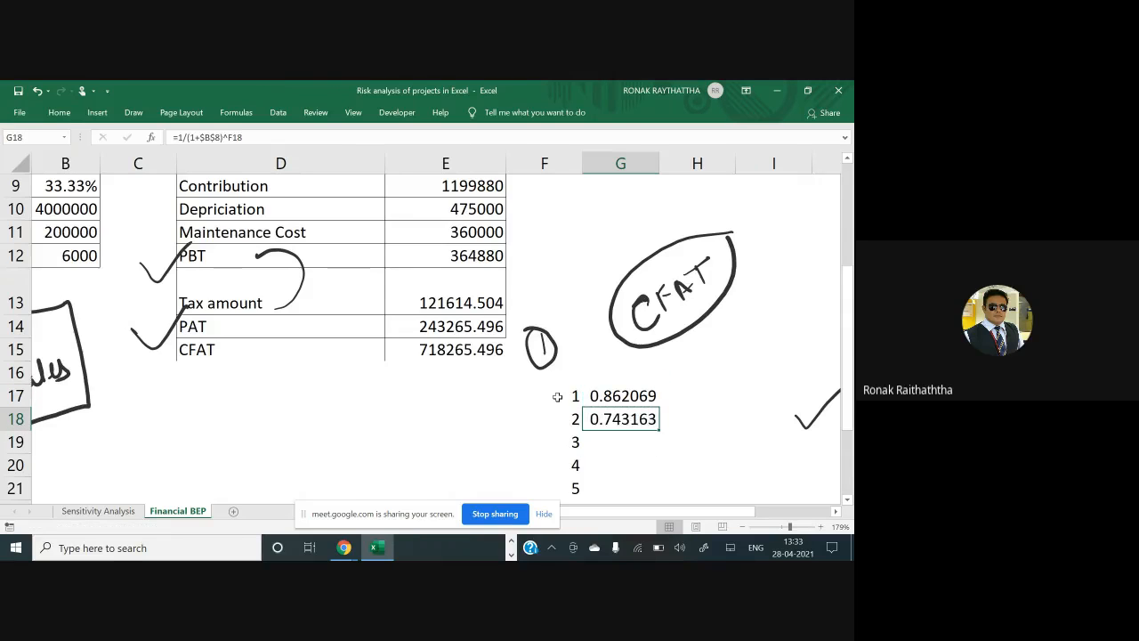
{"action": "key", "text": "F2"}
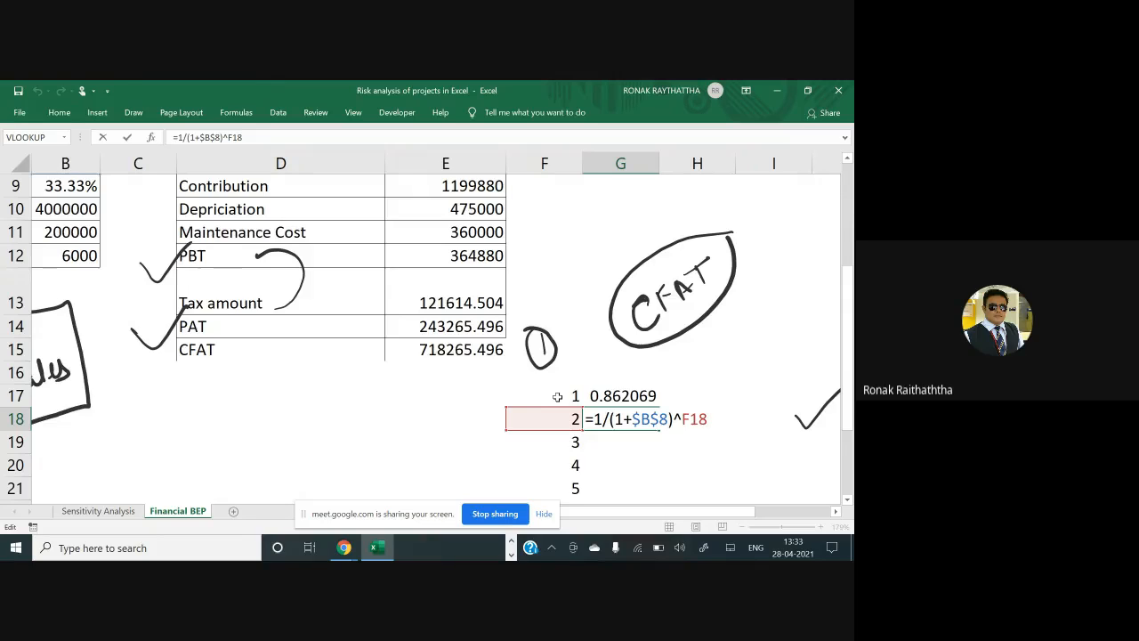
{"action": "key", "text": "ctrl+Return"}
Copy the discount factor formula from G18 down through G24 for the remaining years.
{"action": "key", "text": "ctrl+c"}
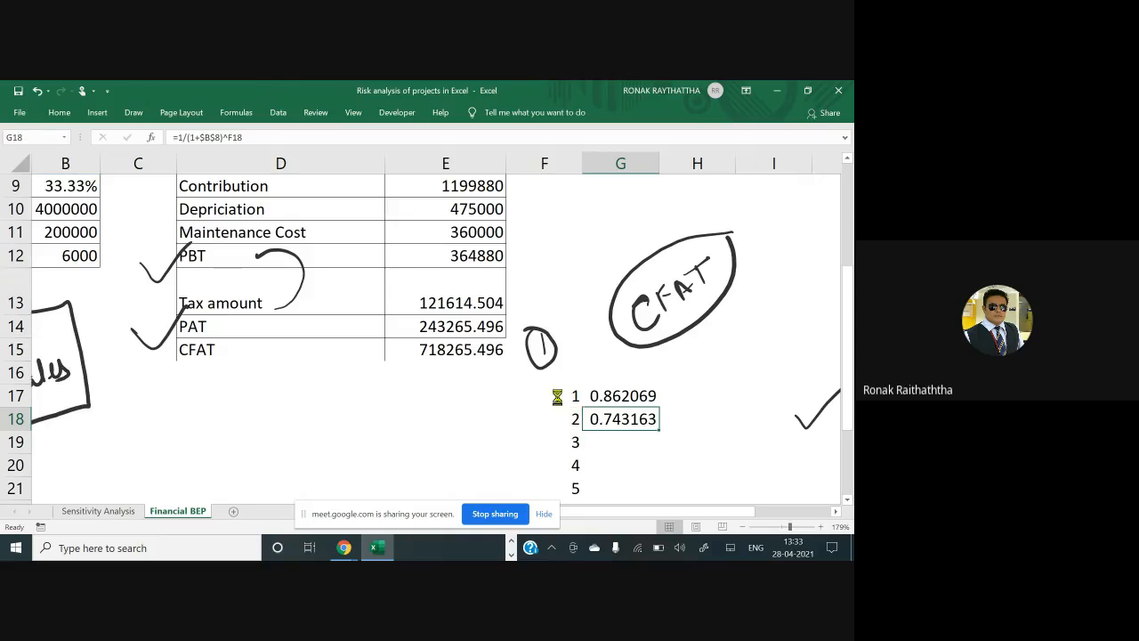
{"action": "key", "text": "Left"}
{"action": "key", "text": "Right"}
{"action": "key", "text": "Down"}
{"action": "key", "text": "Down"}
{"action": "key", "text": "Down"}
{"action": "key", "text": "Down"}
{"action": "key", "text": "Down"}
{"action": "key", "text": "Down"}
{"action": "key", "text": "ctrl+shift+Up"}
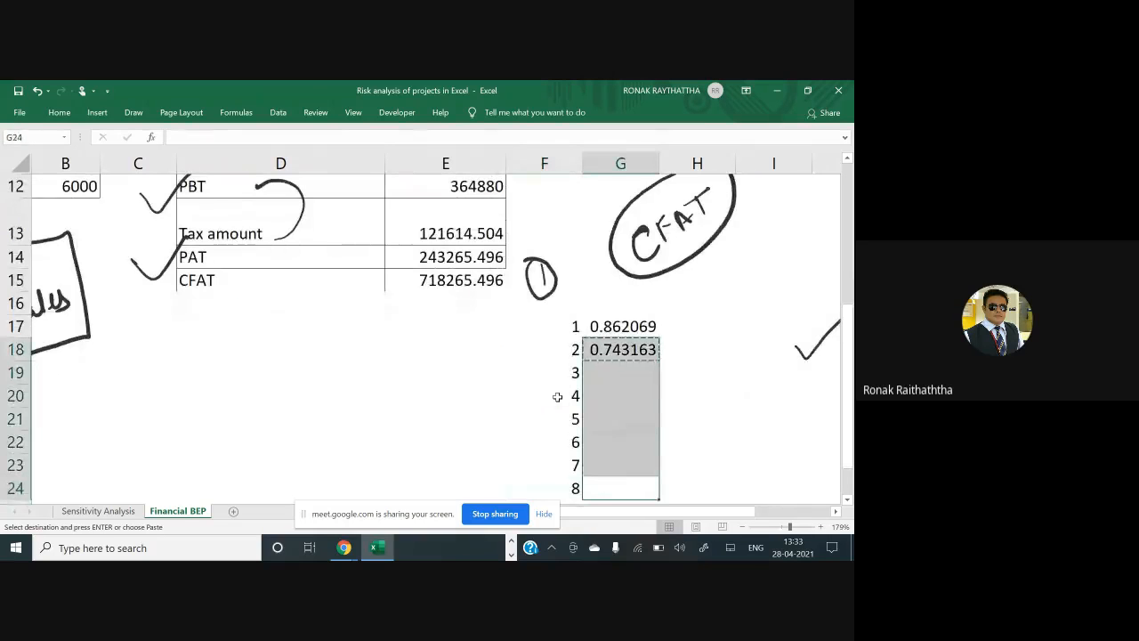
{"action": "key", "text": "ctrl+v"}
{"action": "key", "text": "Right"}
{"action": "key", "text": "Right"}
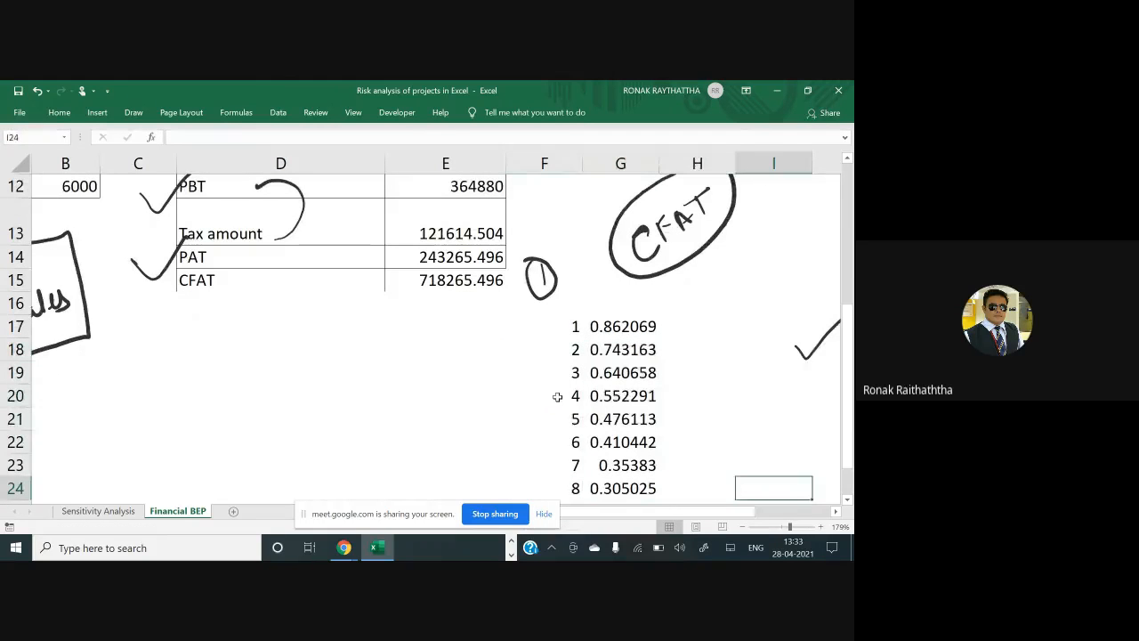
Label D16 below CFAT as Cum Discounting Factor.
{"action": "key", "text": "Left"}
{"action": "key", "text": "Left"}
{"action": "key", "text": "Up"}
{"action": "key", "text": "Up"}
{"action": "key", "text": "Up"}
{"action": "key", "text": "Up"}
{"action": "key", "text": "Left"}
{"action": "key", "text": "Left"}
{"action": "key", "text": "Left"}
{"action": "key", "text": "Up"}
{"action": "key", "text": "Up"}
{"action": "key", "text": "Up"}
{"action": "key", "text": "Up"}
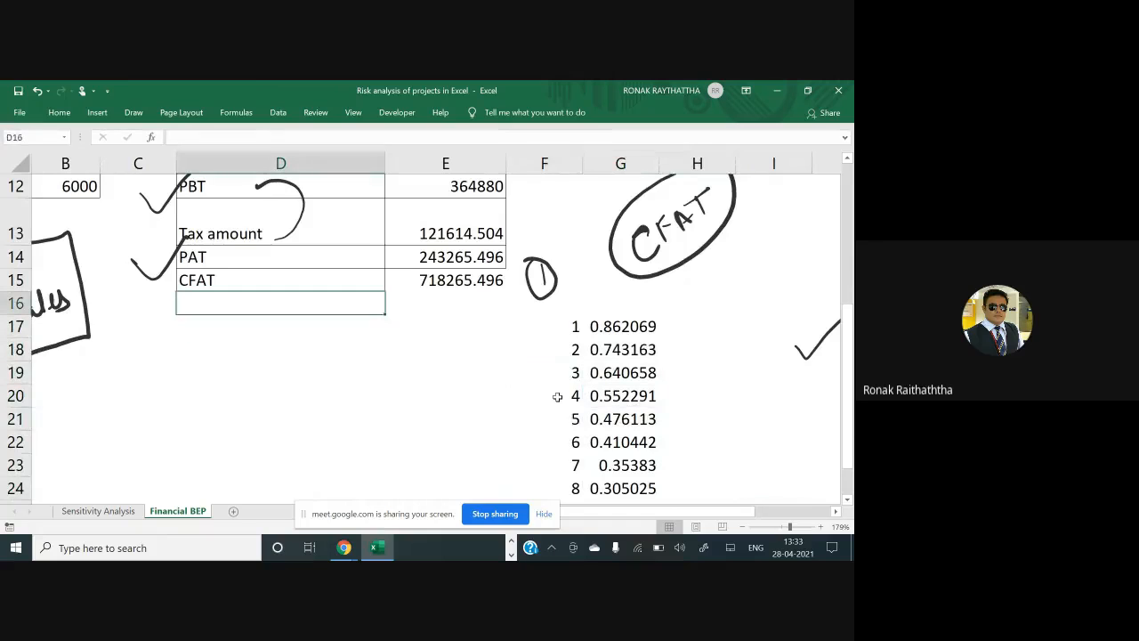
{"action": "type", "text": "Cumm"}
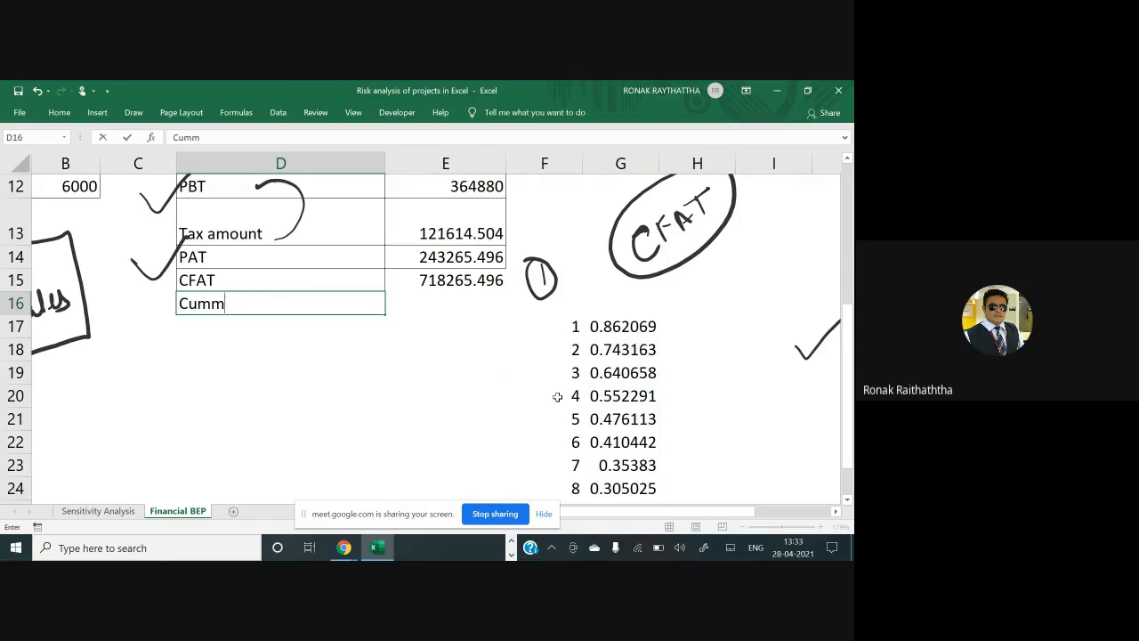
{"action": "key", "text": "BackSpace"}
{"action": "type", "text": "Discounting Fcator"}
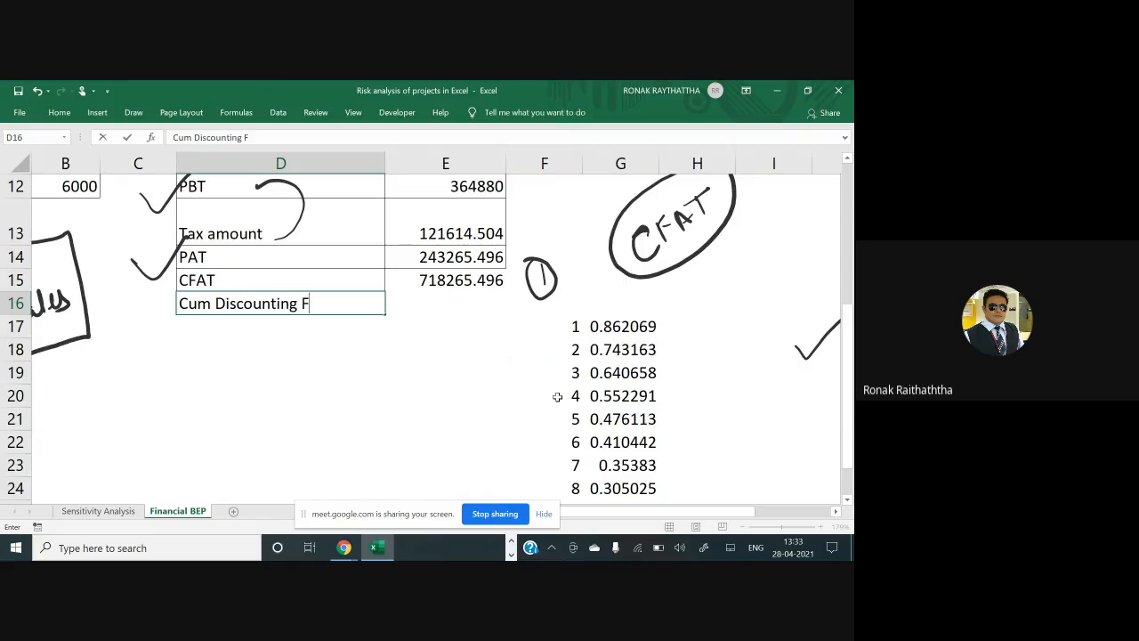
{"action": "key", "text": "BackSpace"}
{"action": "key", "text": "BackSpace"}
{"action": "key", "text": "BackSpace"}
{"action": "key", "text": "BackSpace"}
{"action": "key", "text": "BackSpace"}
{"action": "key", "text": "BackSpace"}
{"action": "type", "text": "actor"}
{"action": "key", "text": "Return"}
{"action": "key", "text": "Up"}
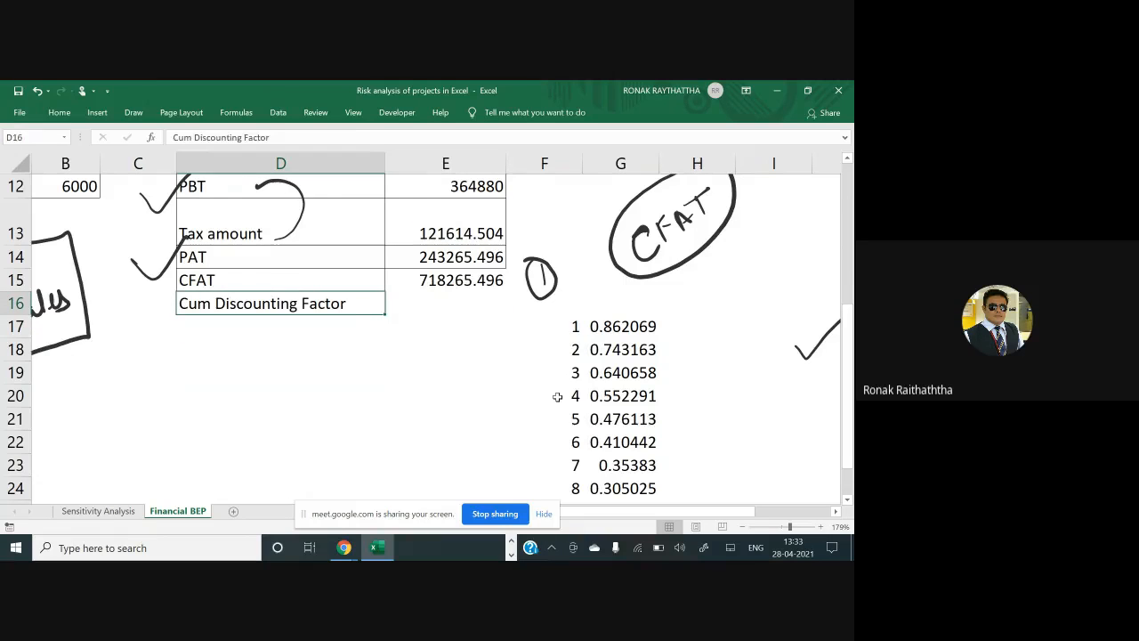
Calculate the cumulative discounting factor in E16 with =SUM(G17:G24).
{"action": "key", "text": "Right"}
{"action": "type", "text": "="}
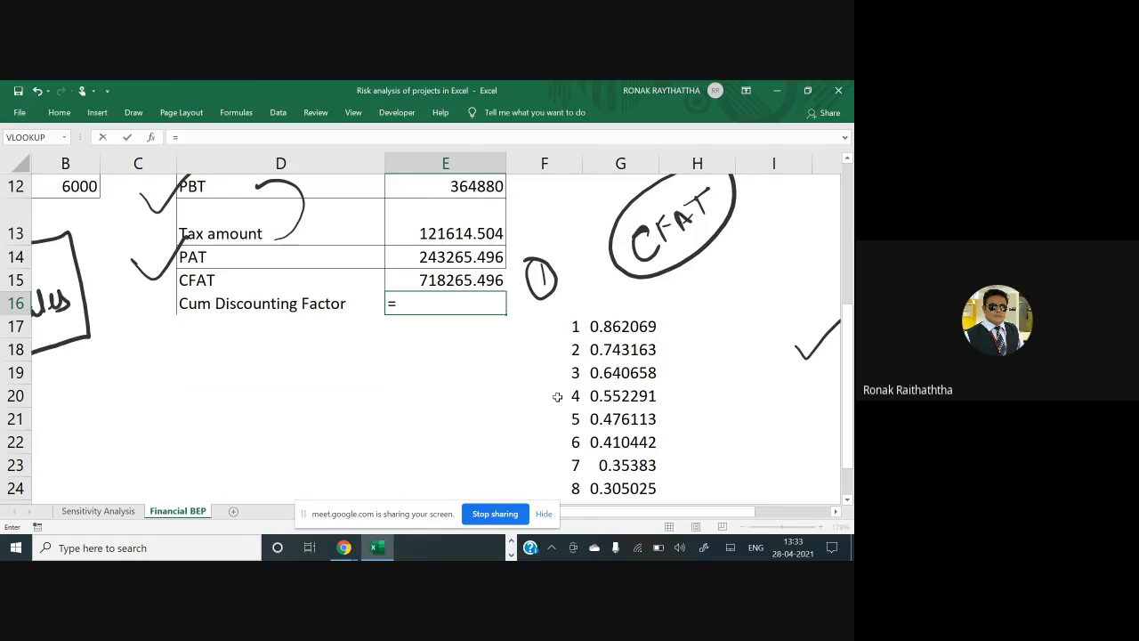
{"action": "type", "text": "sum("}
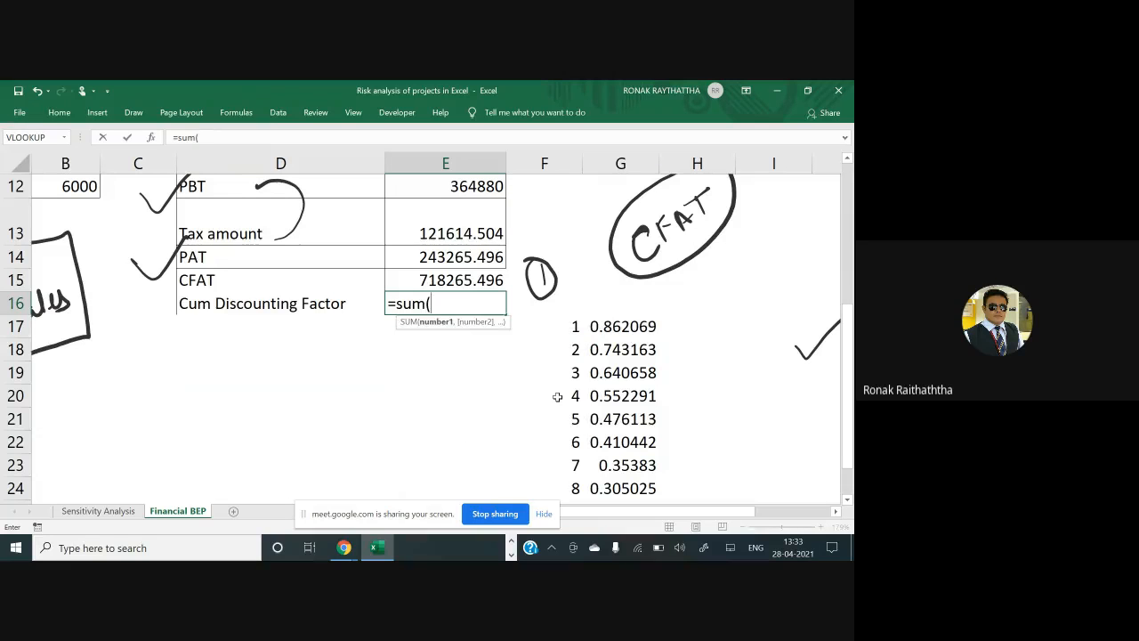
{"action": "left_click", "coordinate": [618, 330]}
{"action": "left_click_drag", "start_coordinate": [618, 330], "coordinate": [627, 478]}
{"action": "type", "text": ")"}
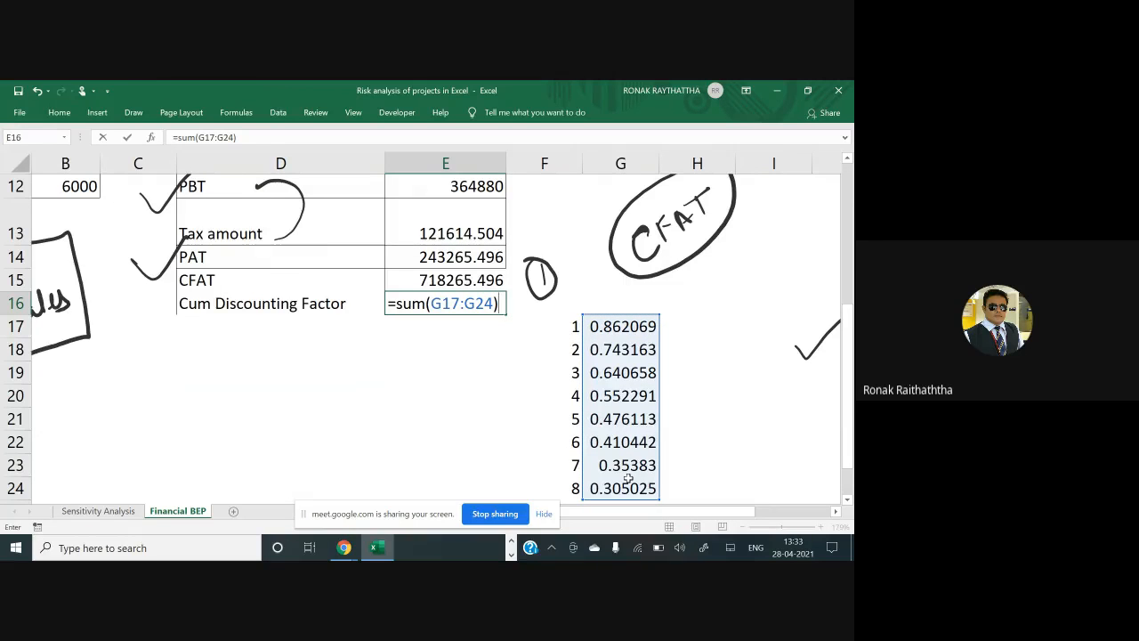
{"action": "key", "text": "Return"}
{"action": "key", "text": "Up"}
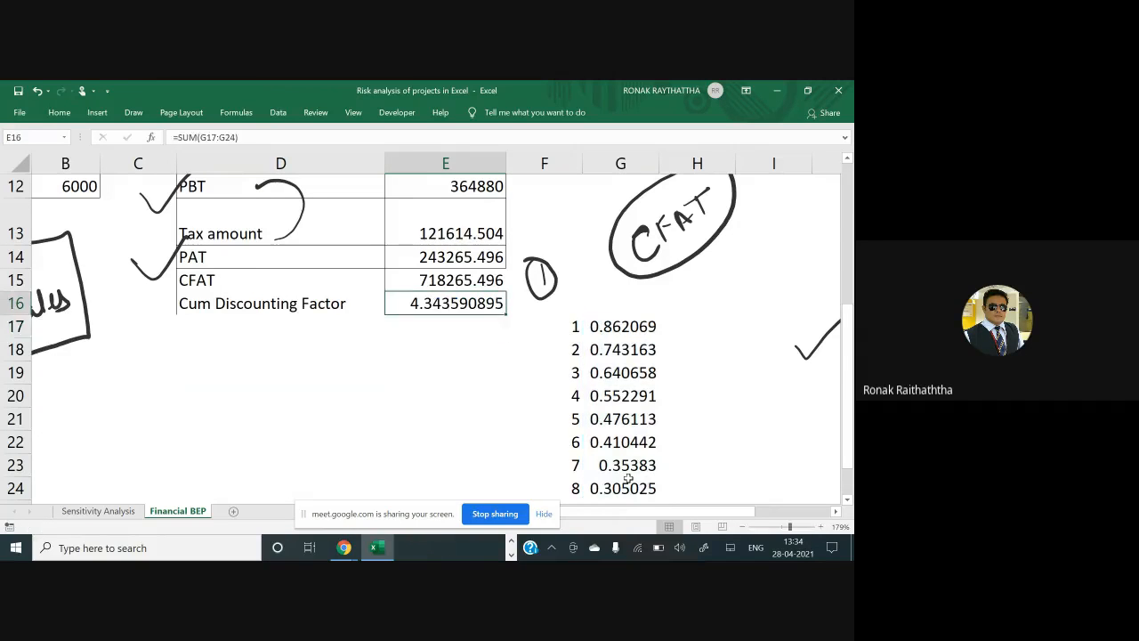
Label D17 below Cum Discounting Factor as PVCI.
{"action": "key", "text": "Down"}
{"action": "key", "text": "Left"}
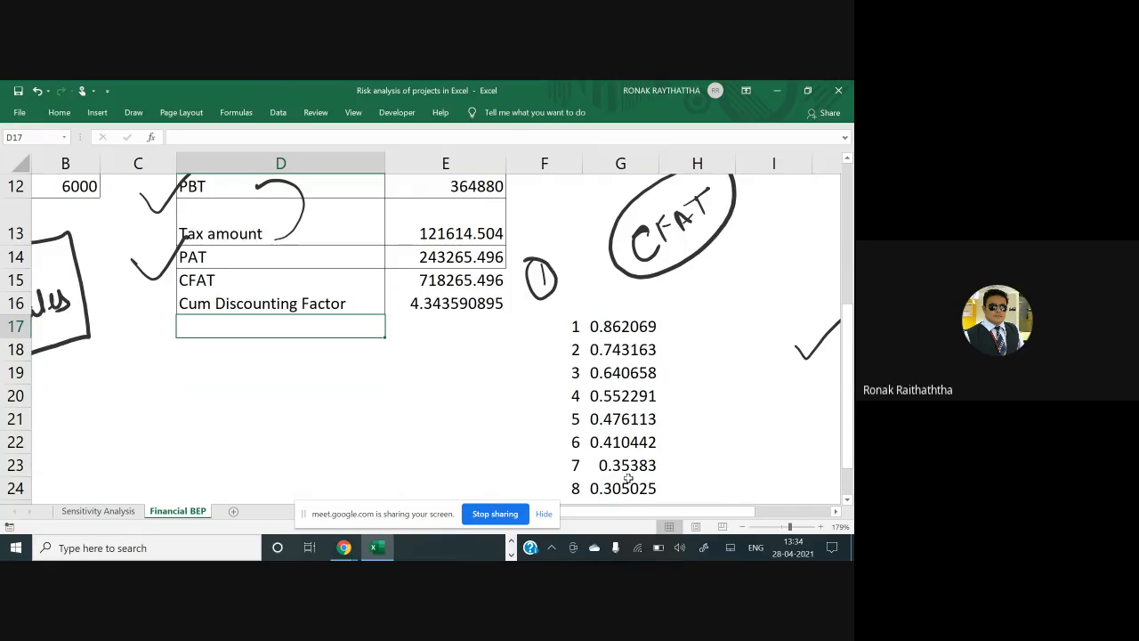
{"action": "type", "text": "PVCI"}
{"action": "key", "text": "Tab"}
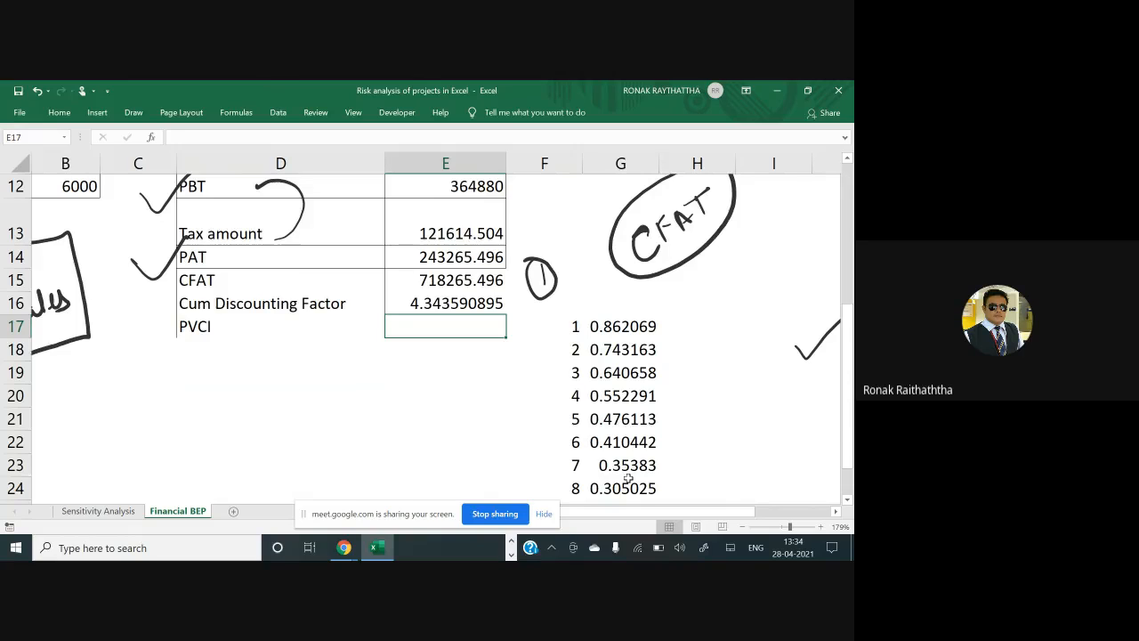
Draw ink ticks beside CFAT, Cum Discounting Factor and each yearly discount factor in column G.
{"action": "left_click_drag", "start_coordinate": [267, 278], "coordinate": [320, 245]}
{"action": "left_click_drag", "start_coordinate": [354, 301], "coordinate": [402, 273]}
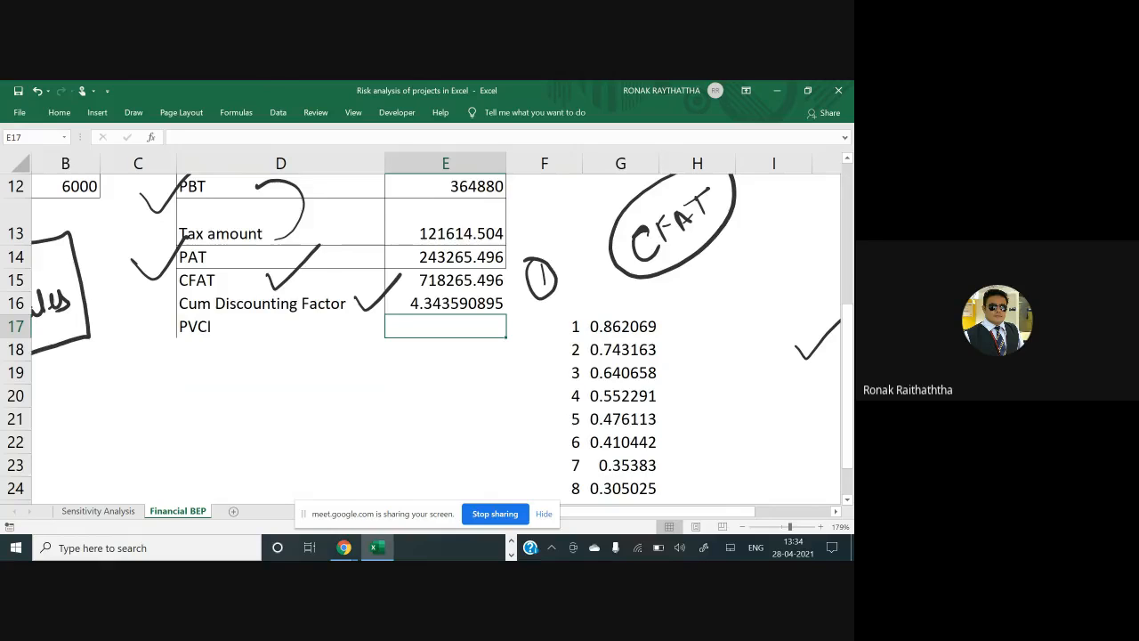
{"action": "mouse_move", "coordinate": [686, 324]}
{"action": "left_mouse_down"}
{"action": "mouse_move", "coordinate": [714, 318]}
{"action": "mouse_move", "coordinate": [722, 347]}
{"action": "left_mouse_up"}
{"action": "left_click_drag", "start_coordinate": [686, 388], "coordinate": [714, 389]}
{"action": "left_click_drag", "start_coordinate": [686, 425], "coordinate": [718, 429]}
{"action": "left_click_drag", "start_coordinate": [686, 470], "coordinate": [717, 457]}
{"action": "mouse_move", "coordinate": [682, 500]}
{"action": "left_mouse_down"}
{"action": "mouse_move", "coordinate": [719, 455]}
{"action": "mouse_move", "coordinate": [735, 350]}
{"action": "left_mouse_up"}
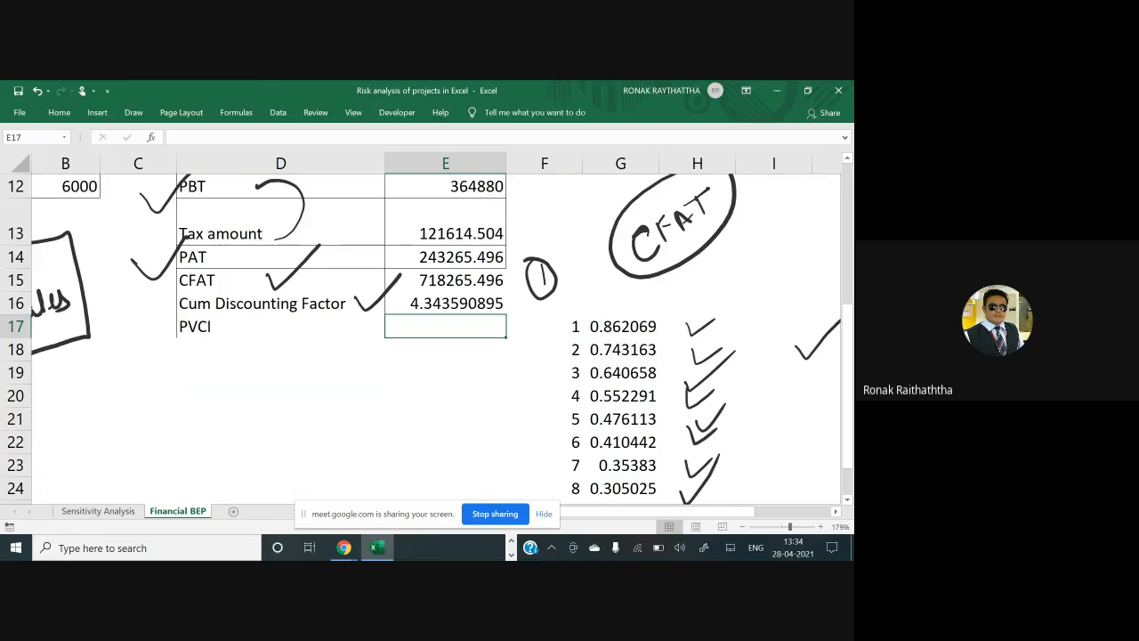
Calculate PVCI in E17 by multiplying CFAT by the cumulative discounting factor with =E15*E16.
{"action": "type", "text": "="}
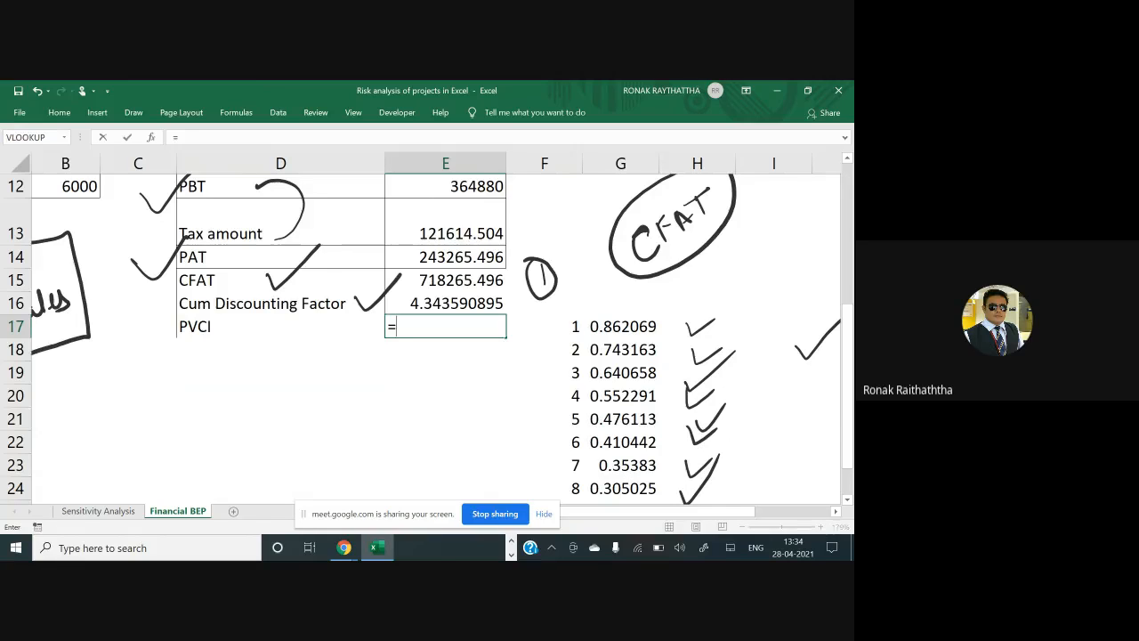
{"action": "left_click", "coordinate": [447, 281]}
{"action": "type", "text": "*"}
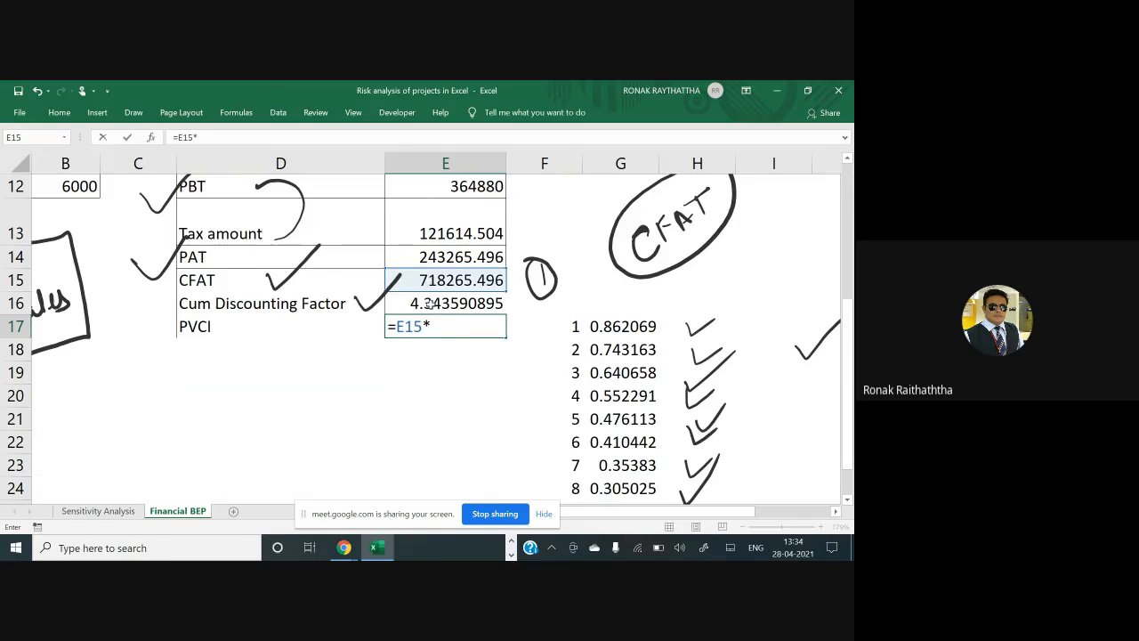
{"action": "left_click", "coordinate": [431, 304]}
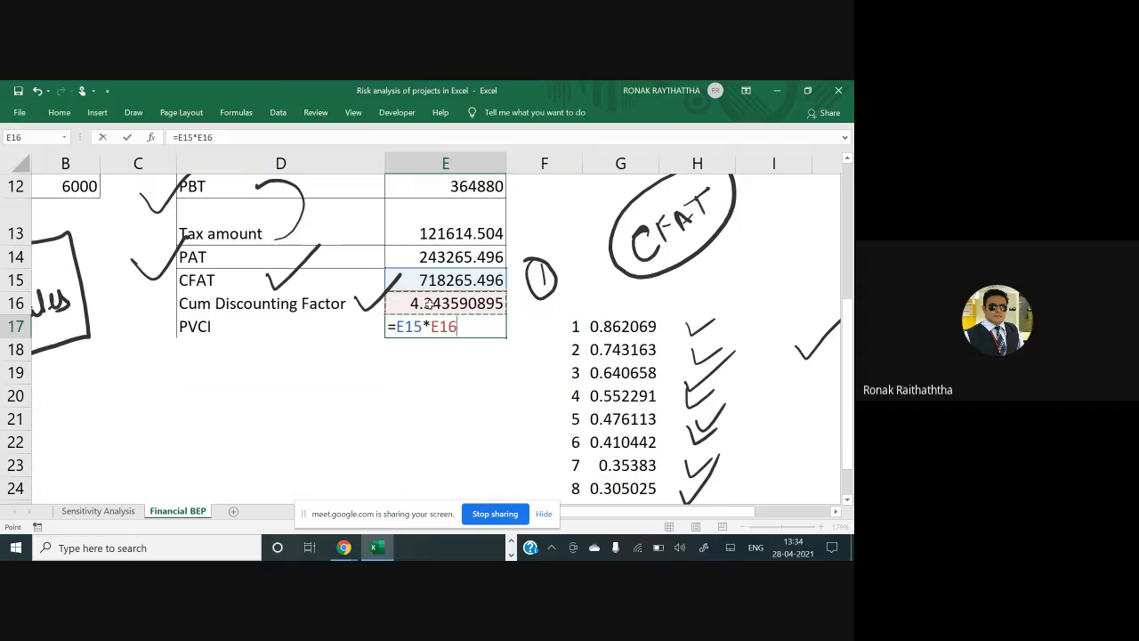
{"action": "key", "text": "shift+Tab"}
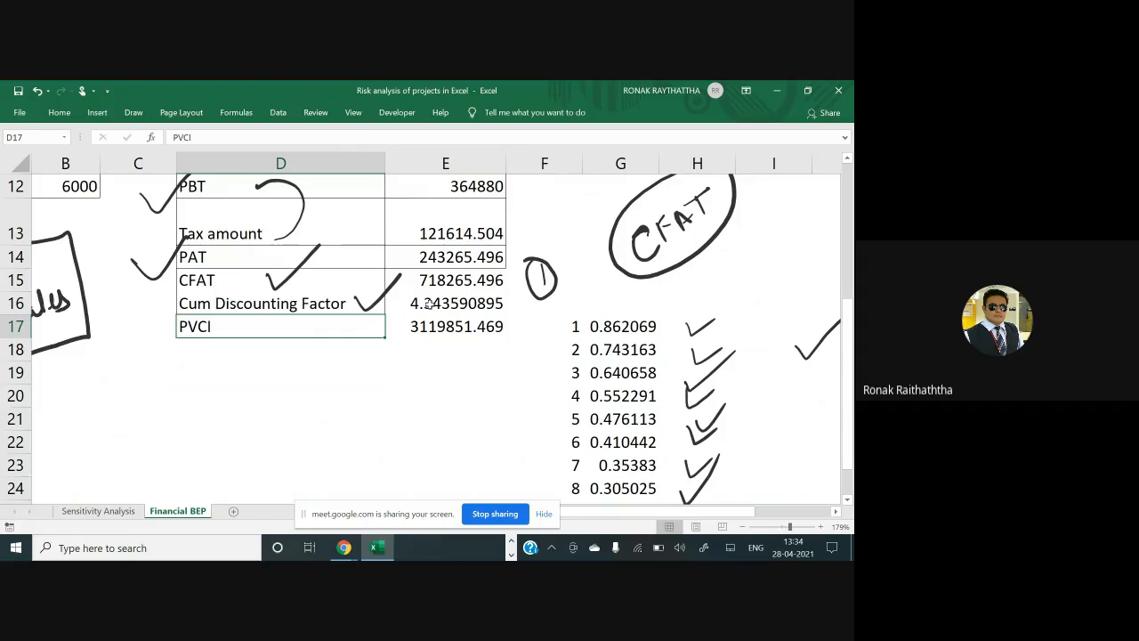
Label D18 below PVCI as PVCO.
{"action": "key", "text": "Down"}
{"action": "type", "text": "PVCO"}
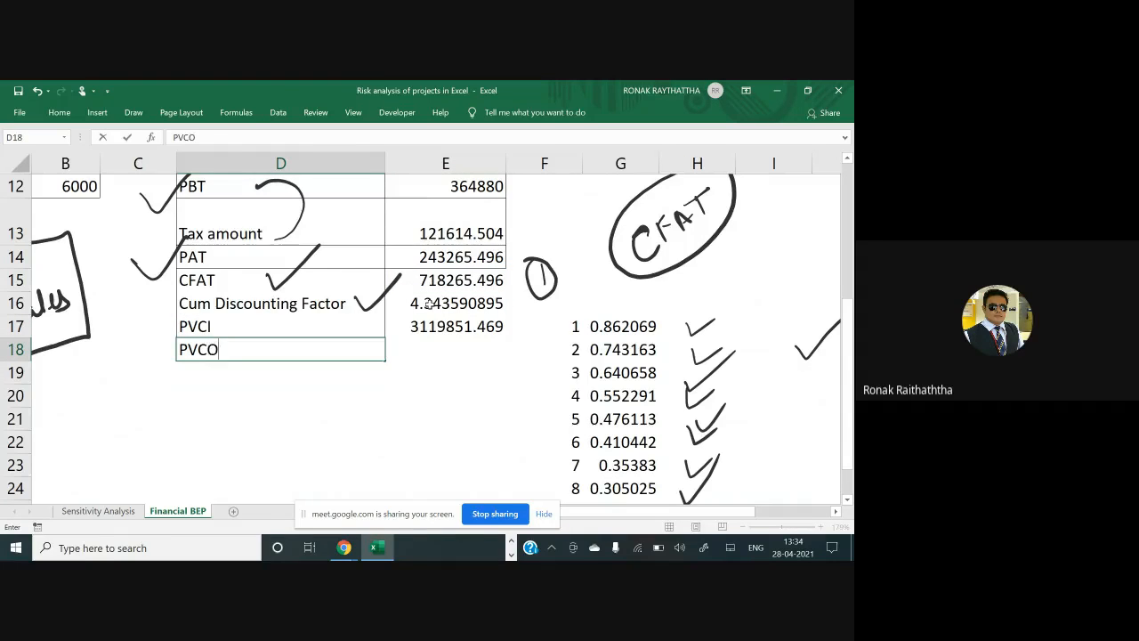
{"action": "key", "text": "Tab"}
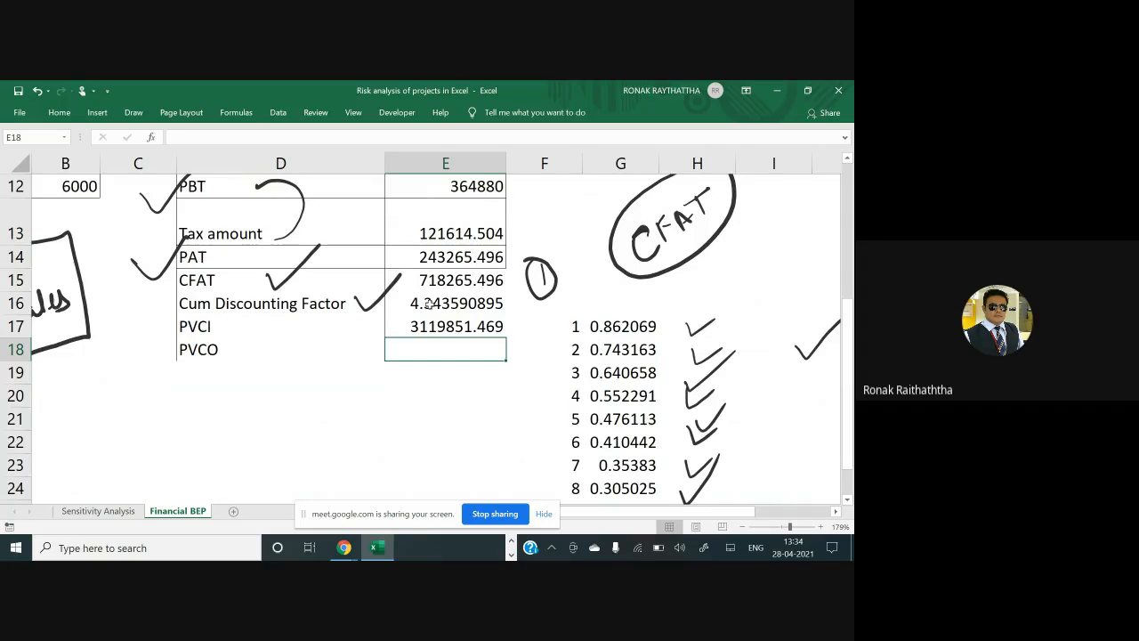
Link the PVCO value in E18 to the Amount of Investment with =B10.
{"action": "type", "text": "="}
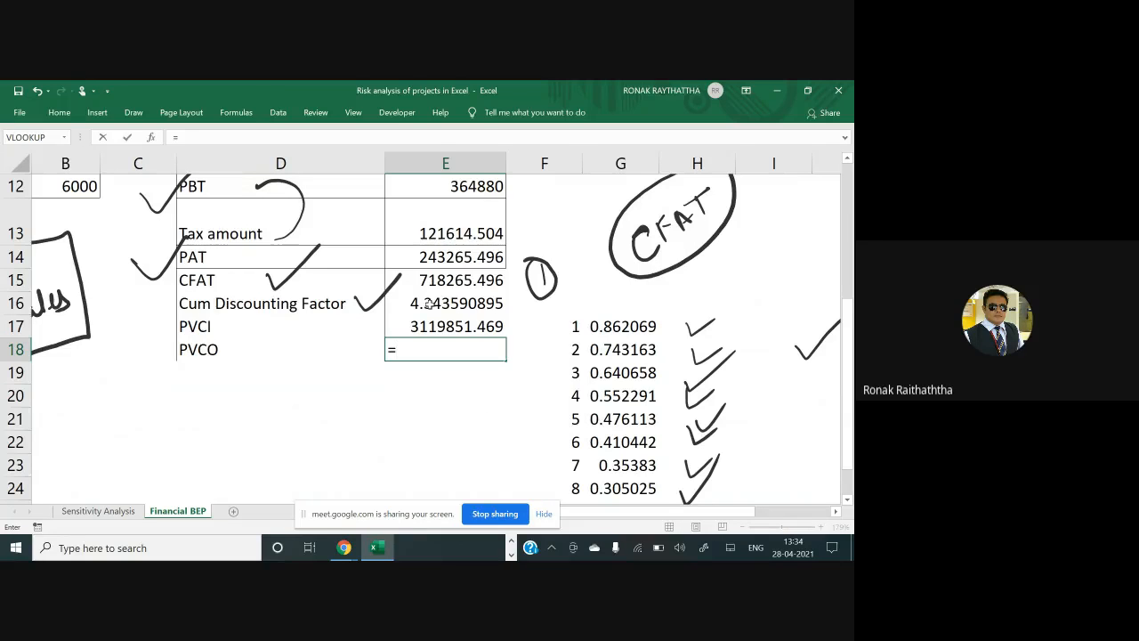
{"action": "scroll", "coordinate": [589, 514], "scroll_direction": "left", "scroll_amount": 1}
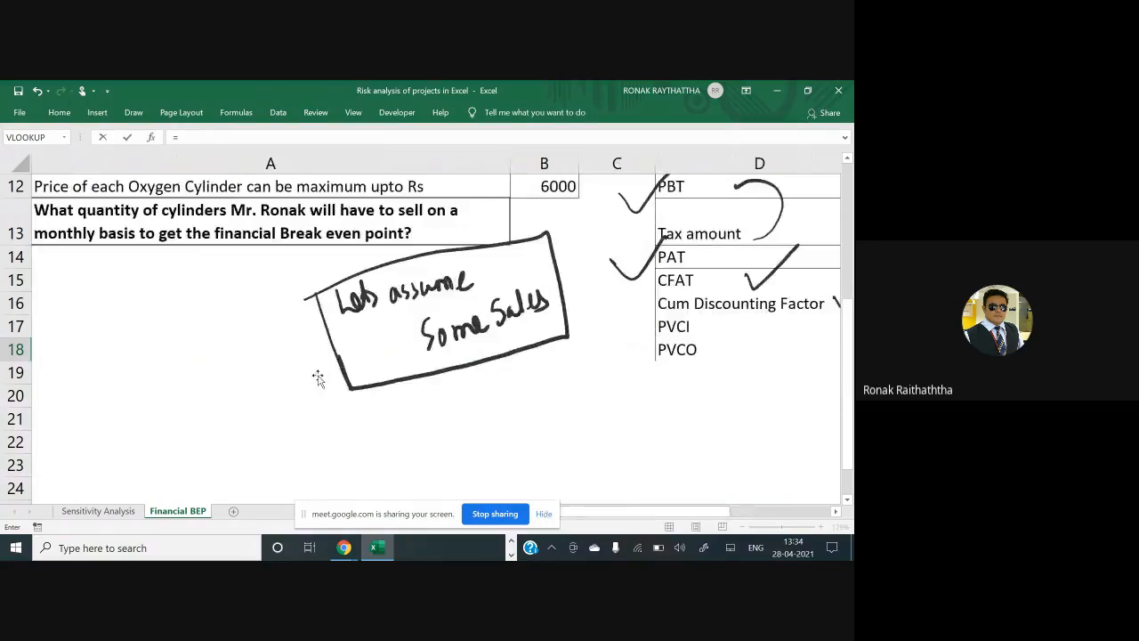
{"action": "scroll", "coordinate": [317, 376], "scroll_direction": "up", "scroll_amount": 1}
{"action": "scroll", "coordinate": [317, 376], "scroll_direction": "up", "scroll_amount": 1}
{"action": "left_click", "coordinate": [532, 277]}
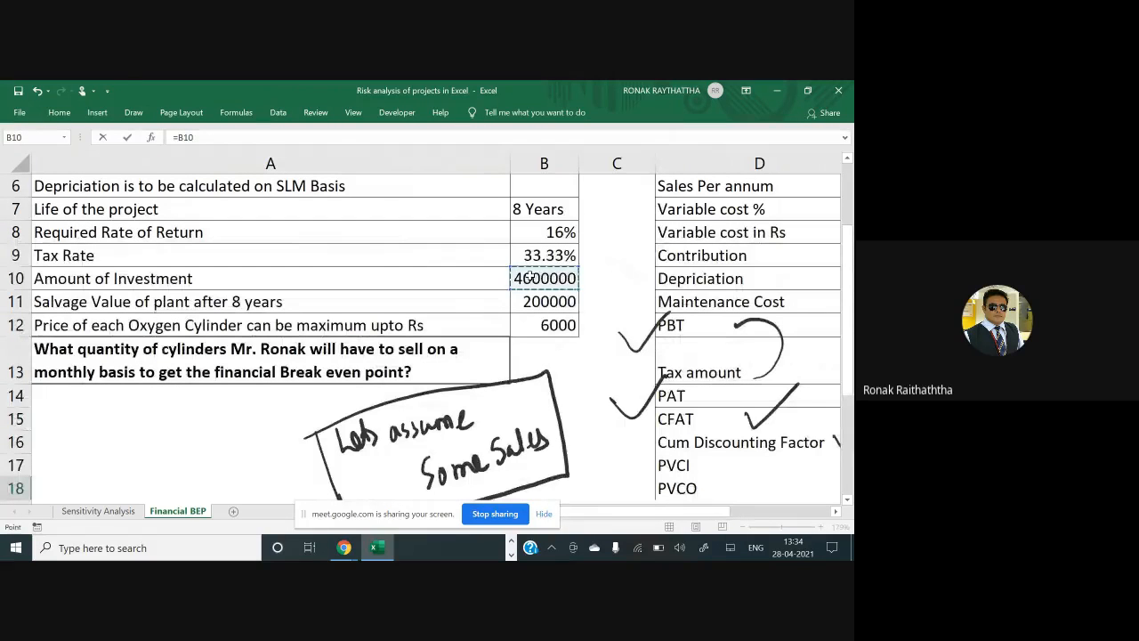
{"action": "scroll", "coordinate": [531, 278], "scroll_direction": "right", "scroll_amount": 1}
{"action": "scroll", "coordinate": [427, 333], "scroll_direction": "right", "scroll_amount": 1}
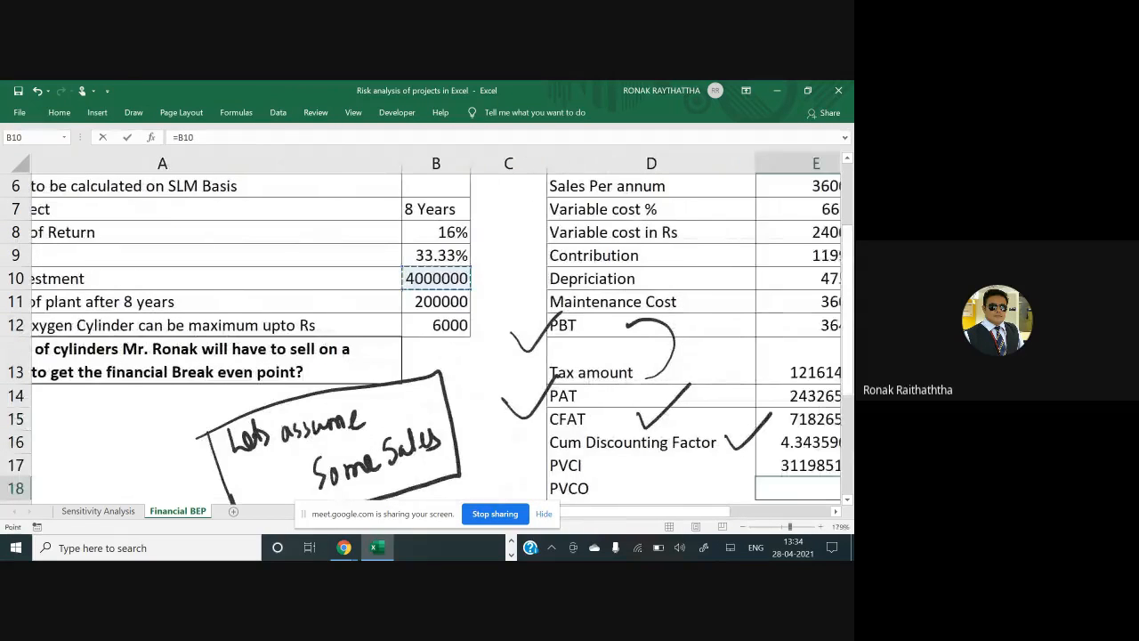
{"action": "scroll", "coordinate": [428, 334], "scroll_direction": "left", "scroll_amount": 1}
{"action": "scroll", "coordinate": [427, 333], "scroll_direction": "down", "scroll_amount": 1}
{"action": "key", "text": "Return"}
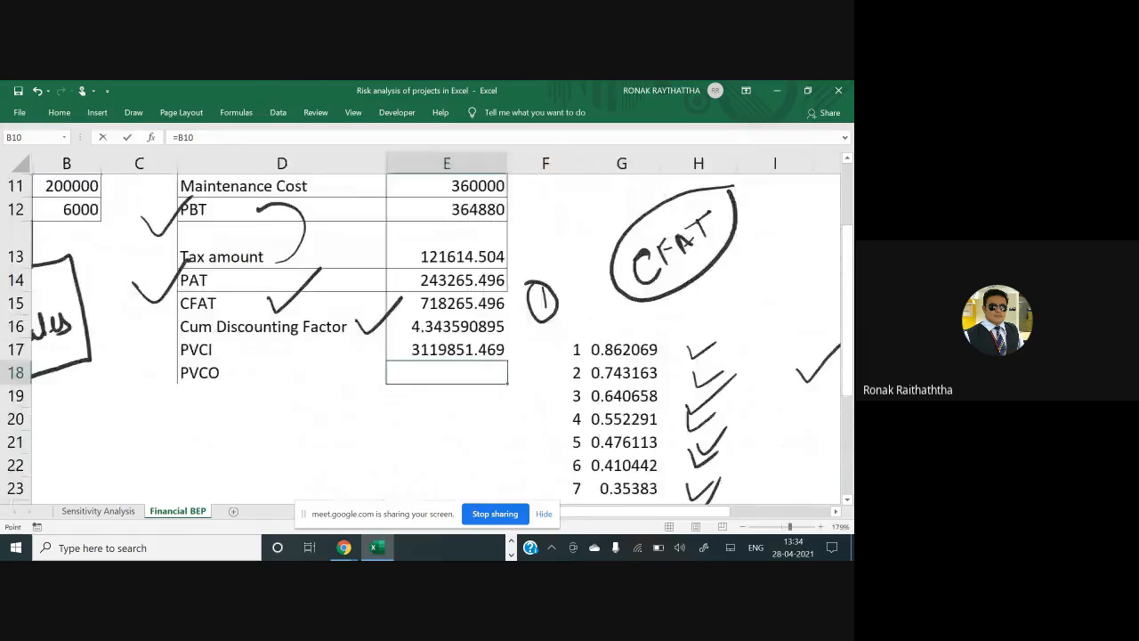
{"action": "key", "text": "Left"}
{"action": "key", "text": "Up"}
{"action": "key", "text": "Right"}
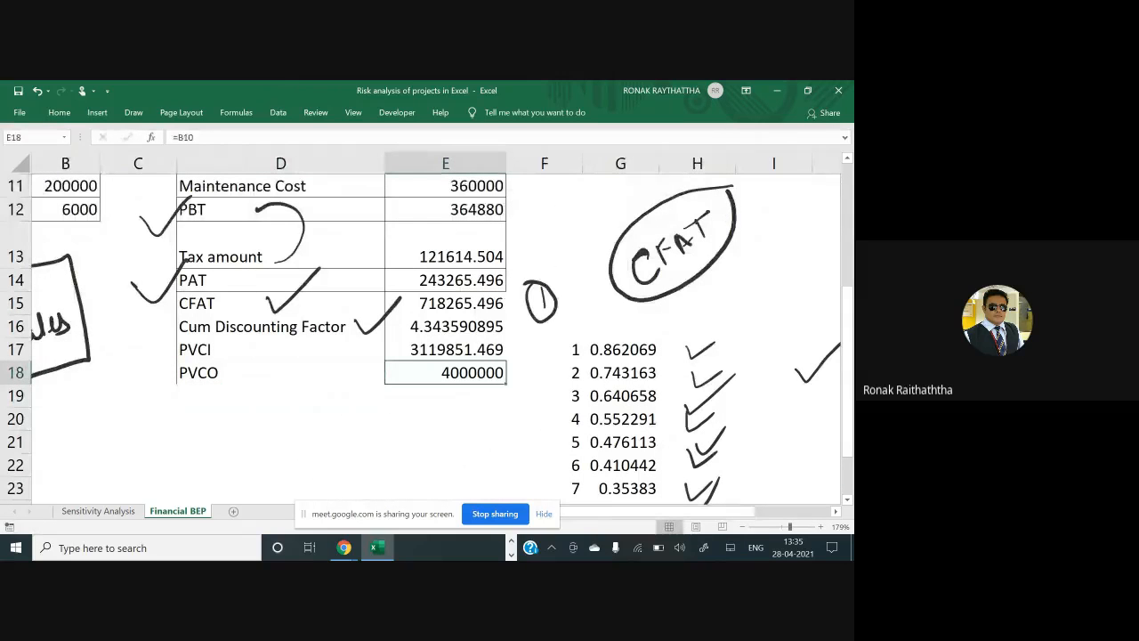
Label D19 as NPV and calculate it in E19 as PVCI minus PVCO with =E17-E18.
{"action": "key", "text": "Down"}
{"action": "key", "text": "Left"}
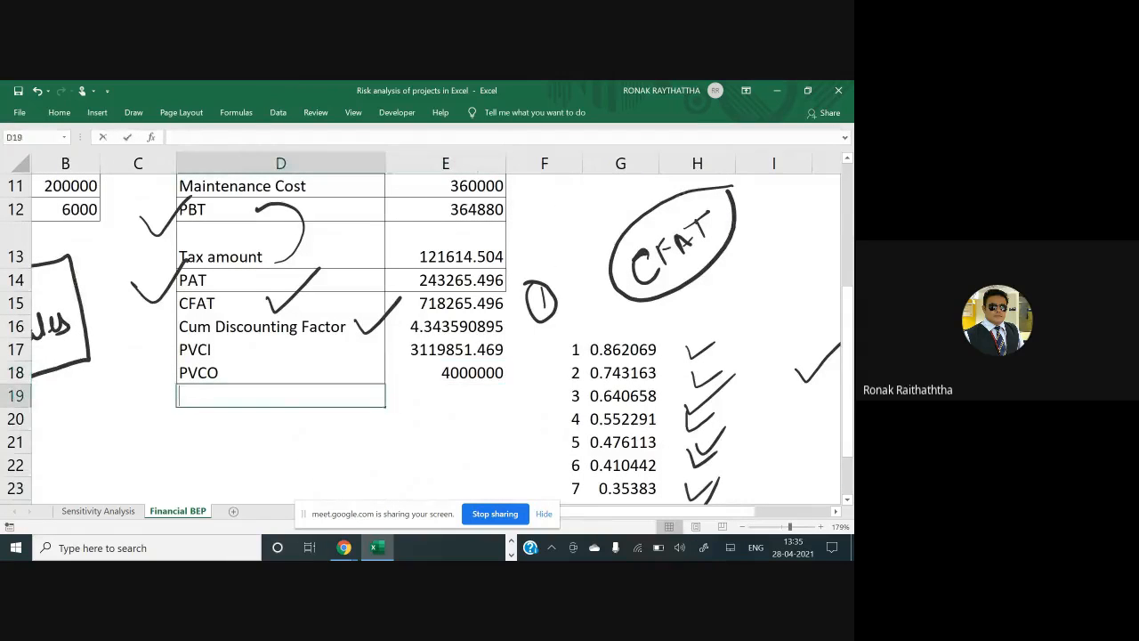
{"action": "type", "text": "NPV"}
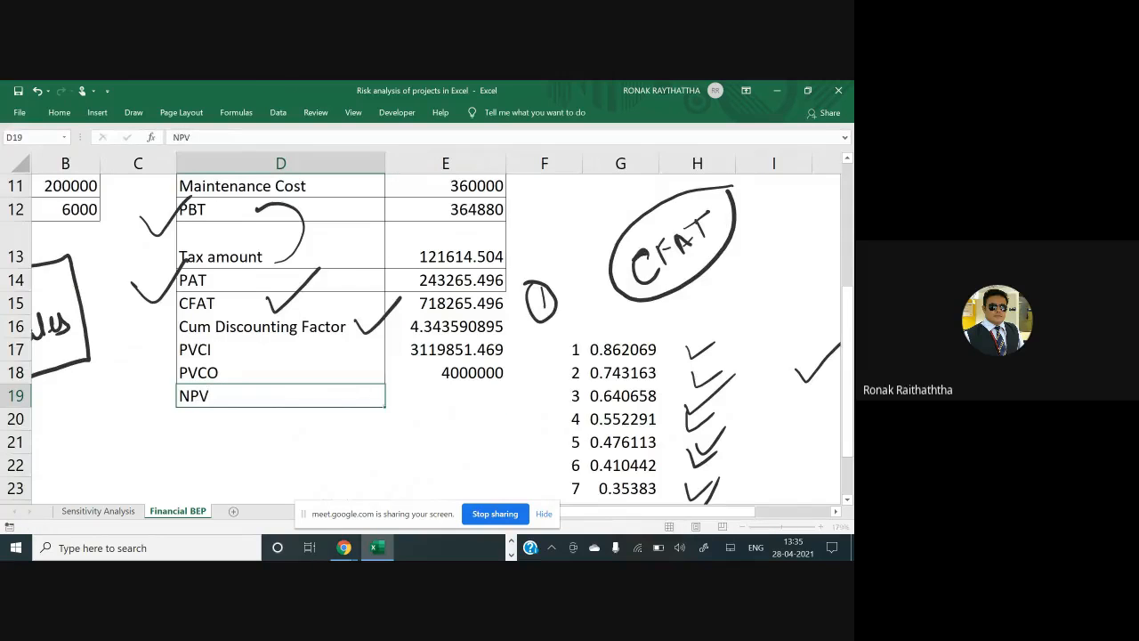
{"action": "key", "text": "Tab"}
{"action": "type", "text": "="}
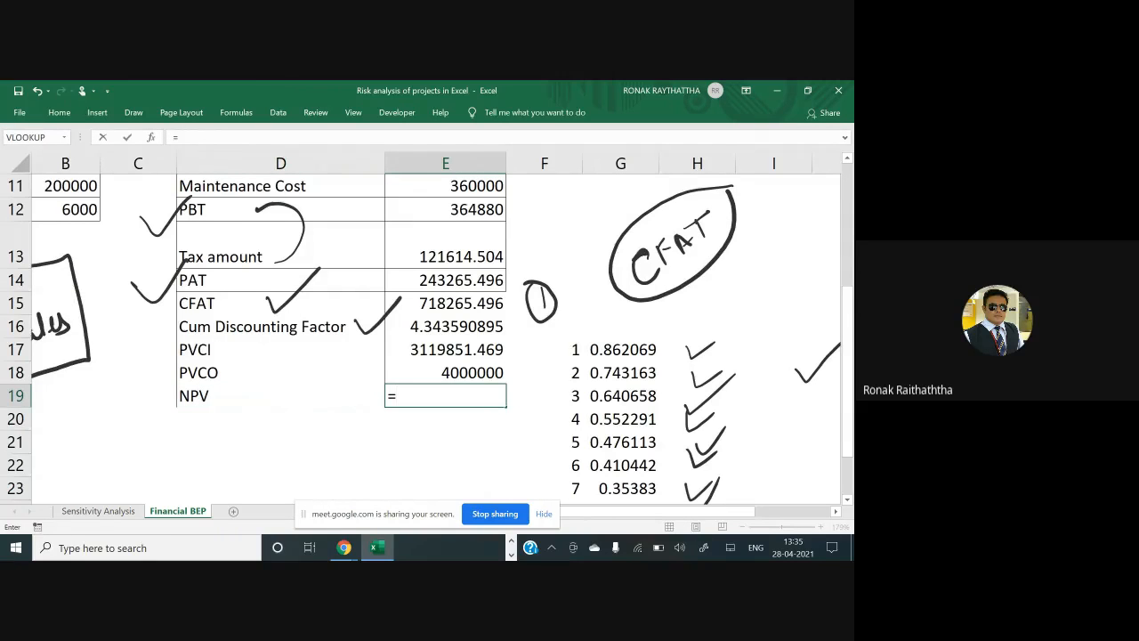
{"action": "left_click", "coordinate": [452, 350]}
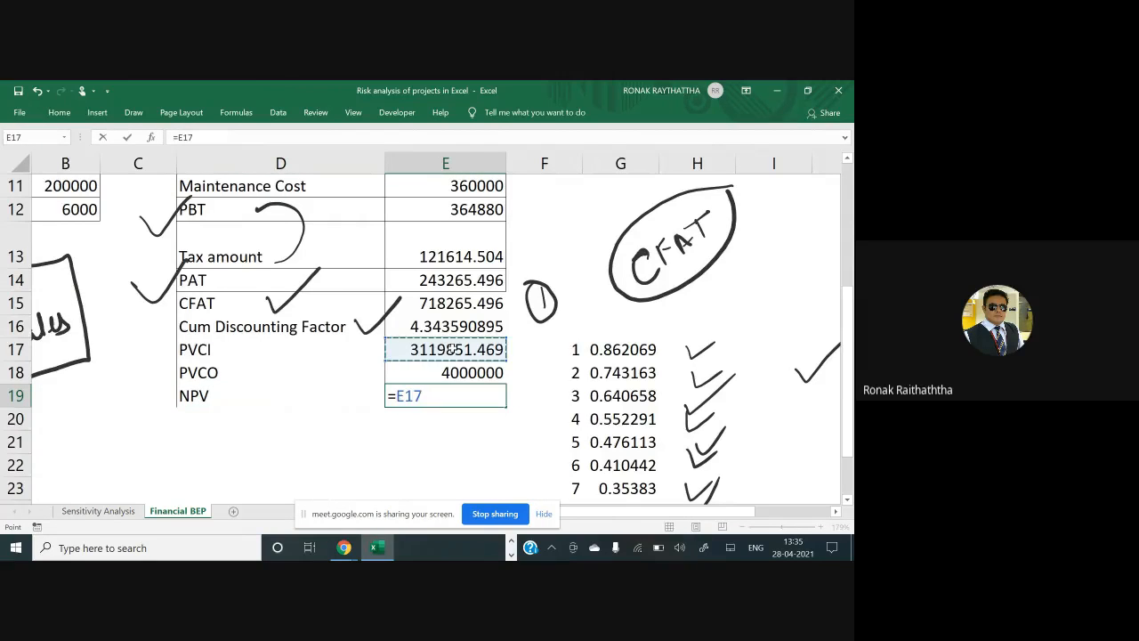
{"action": "type", "text": "-"}
{"action": "left_click", "coordinate": [450, 374]}
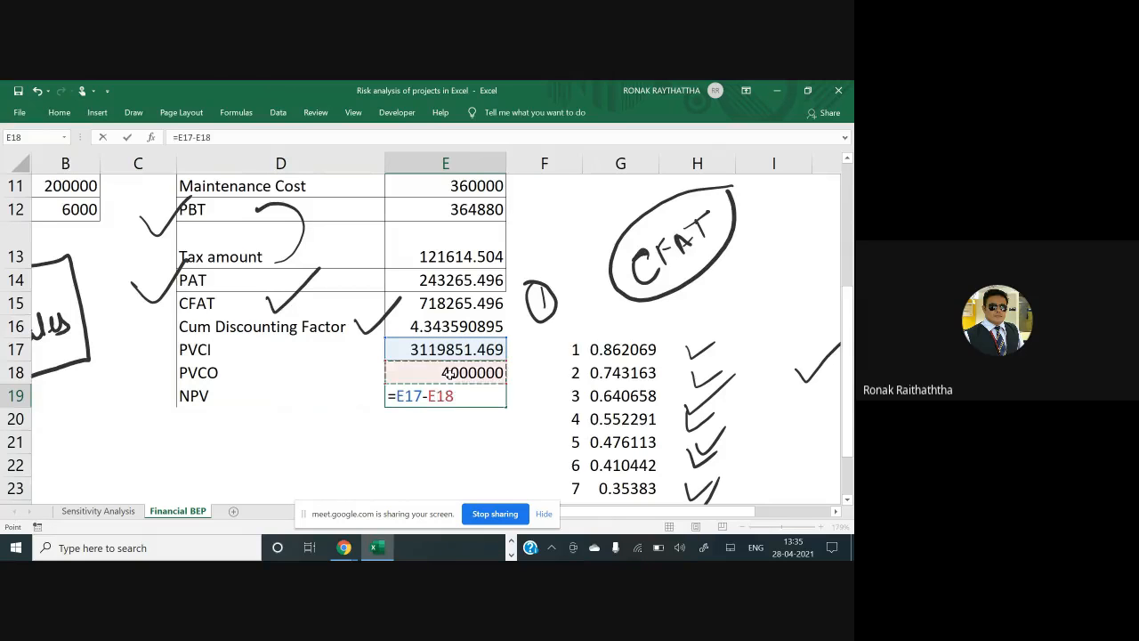
{"action": "key", "text": "Return"}
Apply cell borders to the CFAT through NPV rows, D15:E19.
{"action": "key", "text": "Up"}
{"action": "key", "text": "Up"}
{"action": "key", "text": "Up"}
{"action": "key", "text": "Up"}
{"action": "key", "text": "Up"}
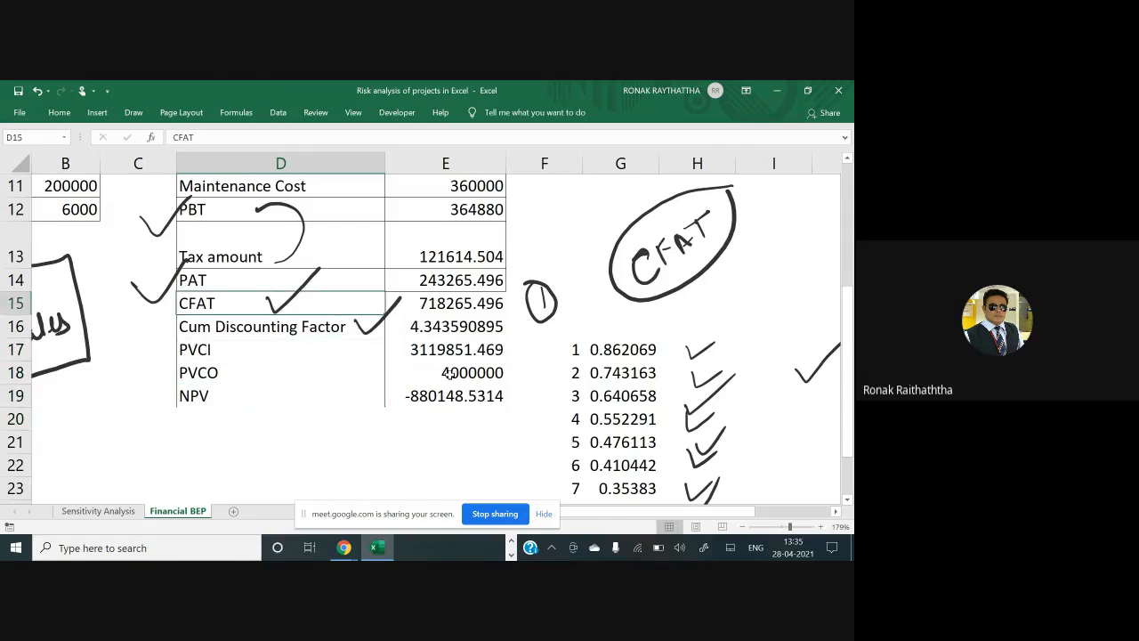
{"action": "key", "text": "shift+Right"}
{"action": "key", "text": "ctrl+shift+Down"}
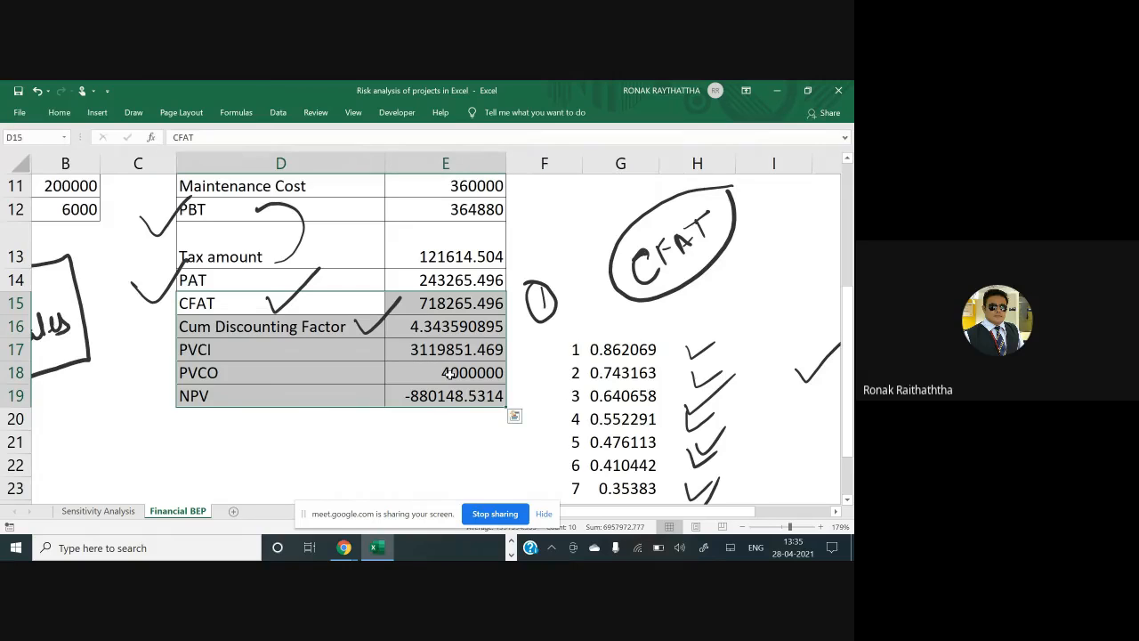
{"action": "key", "text": "Right"}
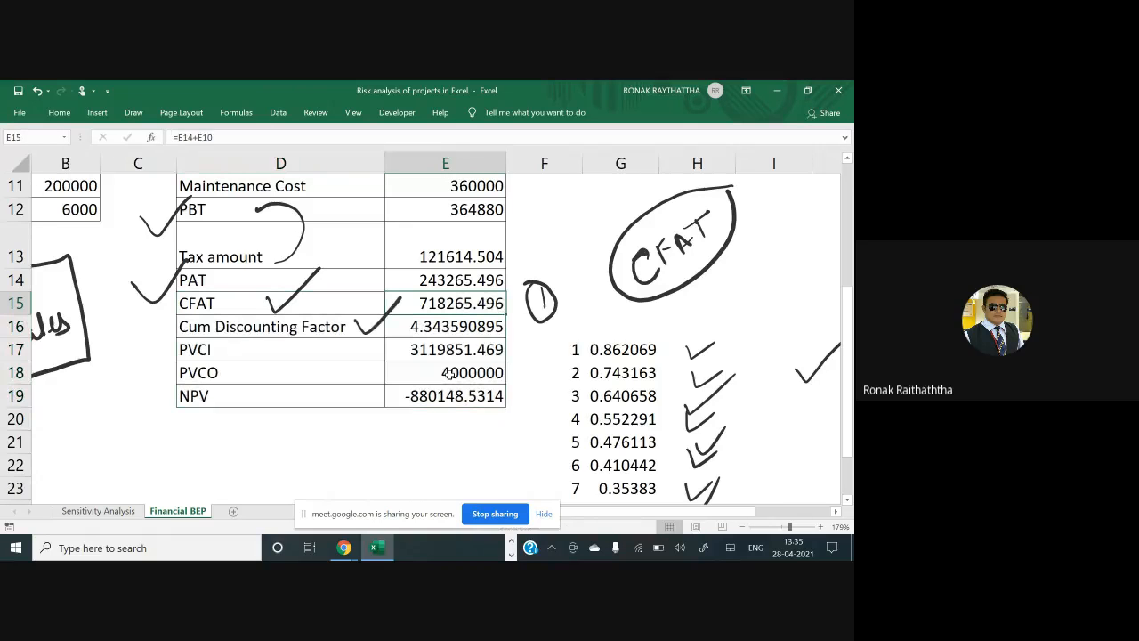
Delete the ink curve above Tax amount and the ink ticks beside PAT, CFAT and Cum Discounting Factor.
{"action": "left_click", "coordinate": [385, 318]}
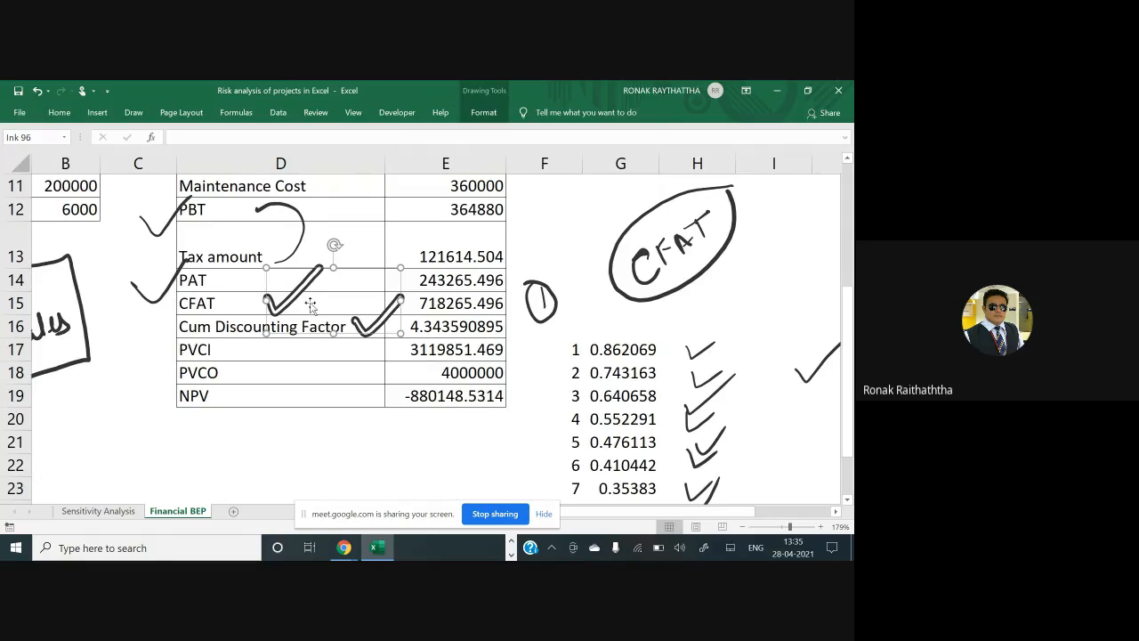
{"action": "left_click", "coordinate": [304, 241]}
{"action": "key", "text": "Delete"}
{"action": "left_click", "coordinate": [183, 267]}
{"action": "key", "text": "Delete"}
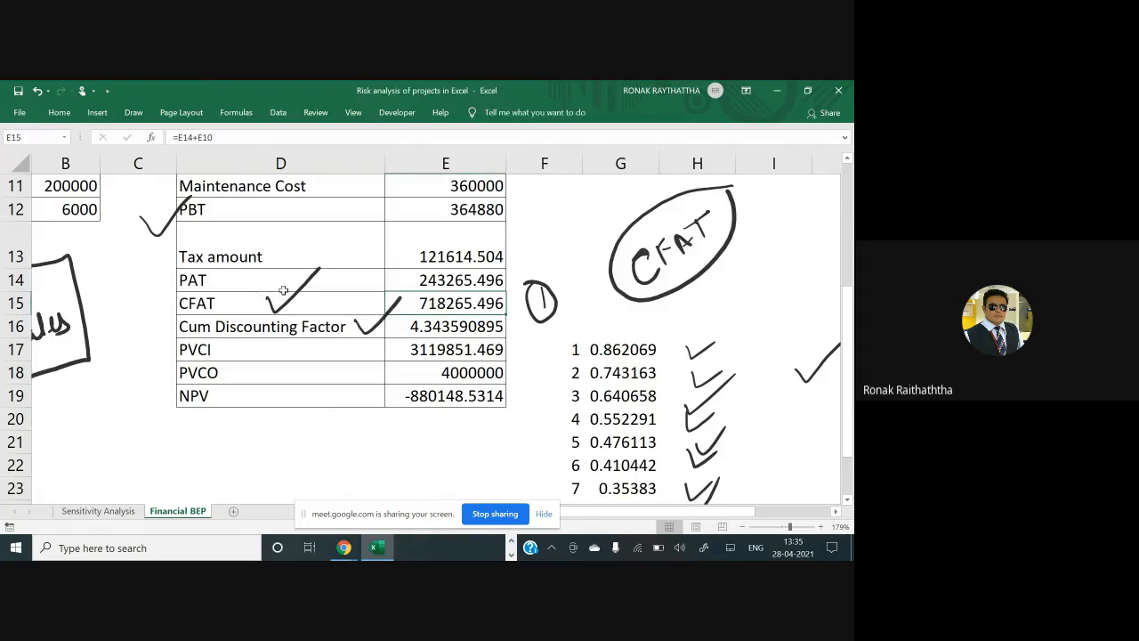
{"action": "left_click", "coordinate": [291, 296]}
{"action": "key", "text": "Delete"}
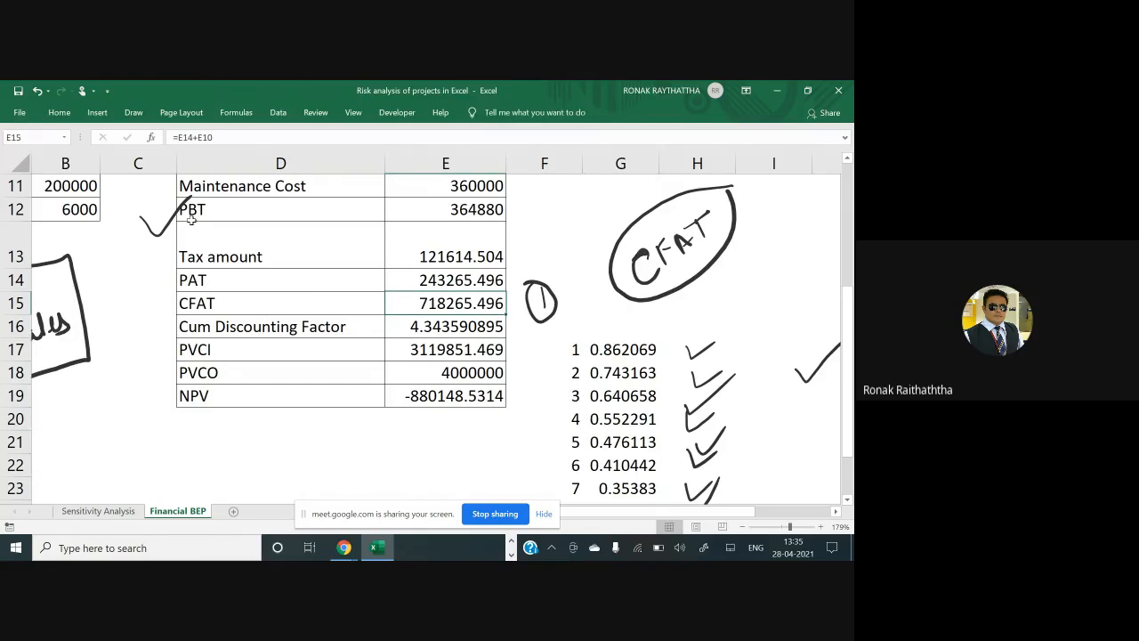
Review the break-even question in A13 and circle the monthly sales quantity in E3 in ink.
{"action": "scroll", "coordinate": [401, 294], "scroll_direction": "left", "scroll_amount": 3}
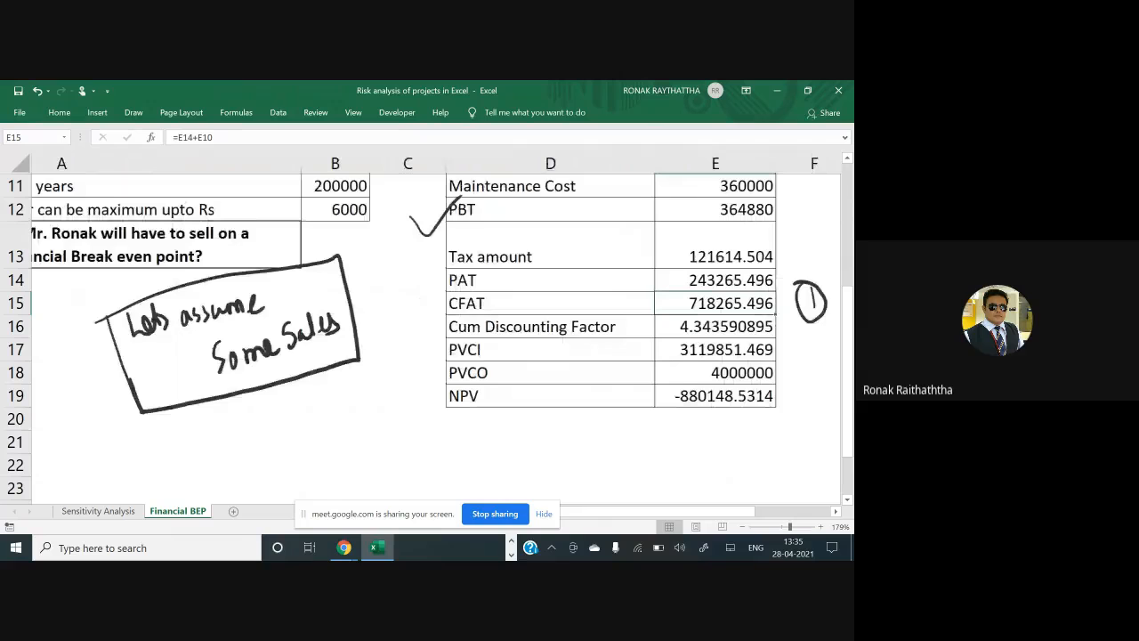
{"action": "scroll", "coordinate": [466, 287], "scroll_direction": "left", "scroll_amount": 3}
{"action": "scroll", "coordinate": [267, 311], "scroll_direction": "up", "scroll_amount": 1}
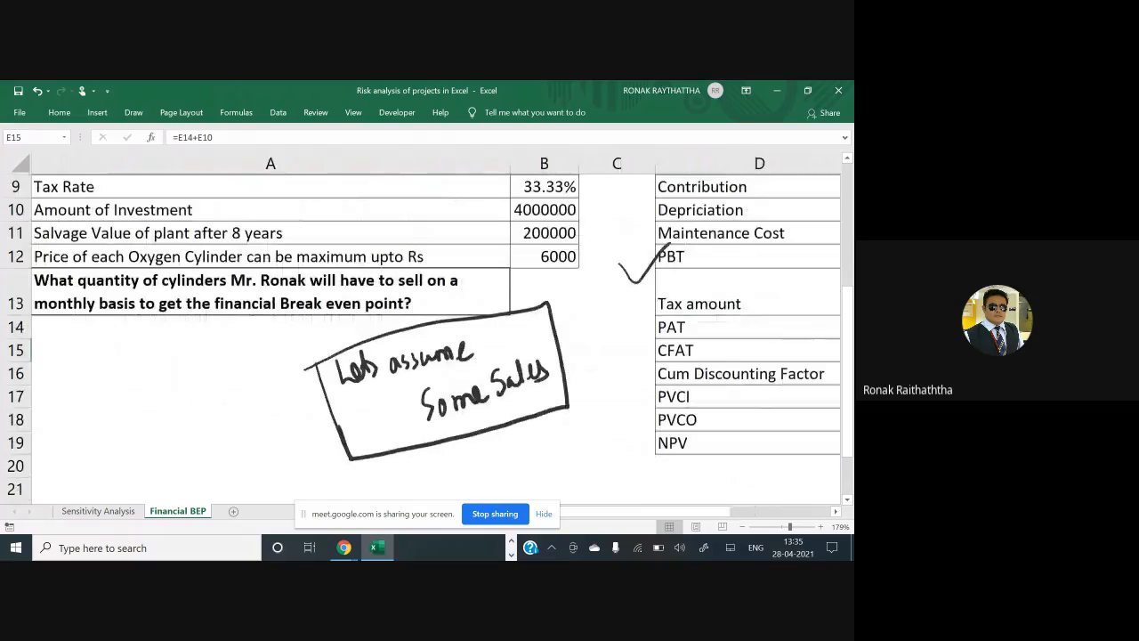
{"action": "scroll", "coordinate": [125, 318], "scroll_direction": "up", "scroll_amount": 1}
{"action": "left_click", "coordinate": [125, 318]}
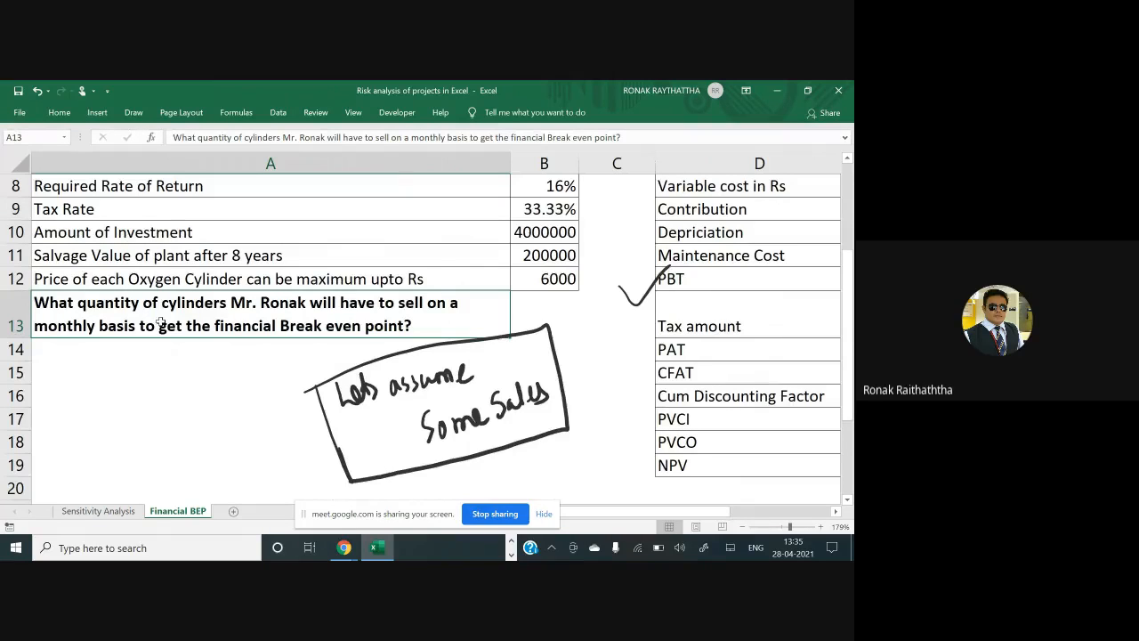
{"action": "scroll", "coordinate": [431, 317], "scroll_direction": "right", "scroll_amount": 1}
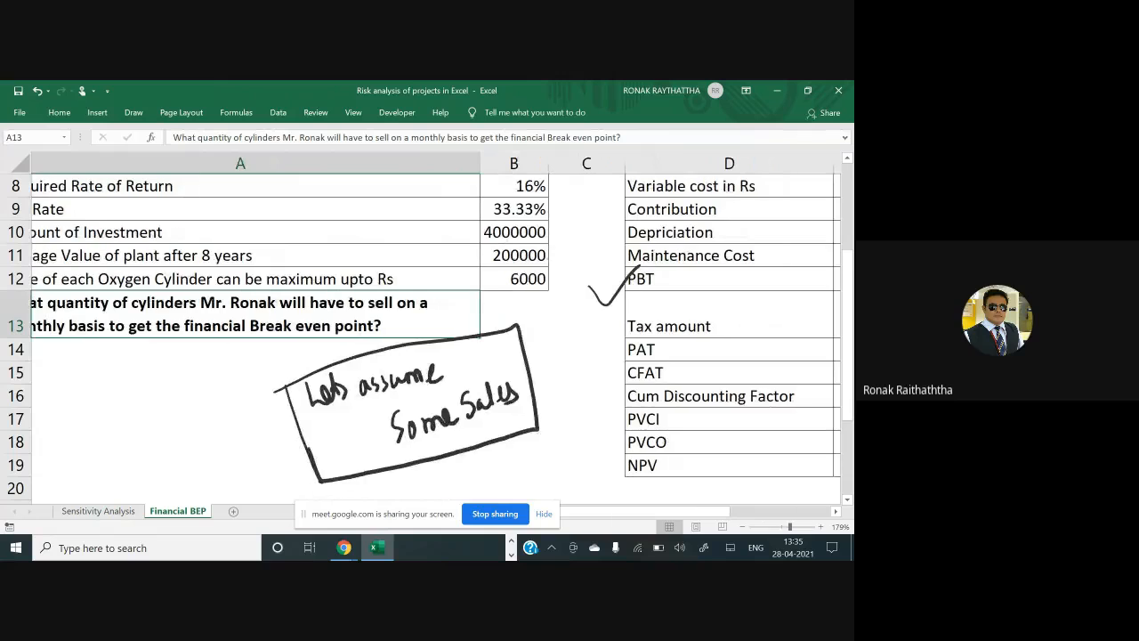
{"action": "scroll", "coordinate": [432, 318], "scroll_direction": "right", "scroll_amount": 5}
{"action": "scroll", "coordinate": [432, 318], "scroll_direction": "up", "scroll_amount": 2}
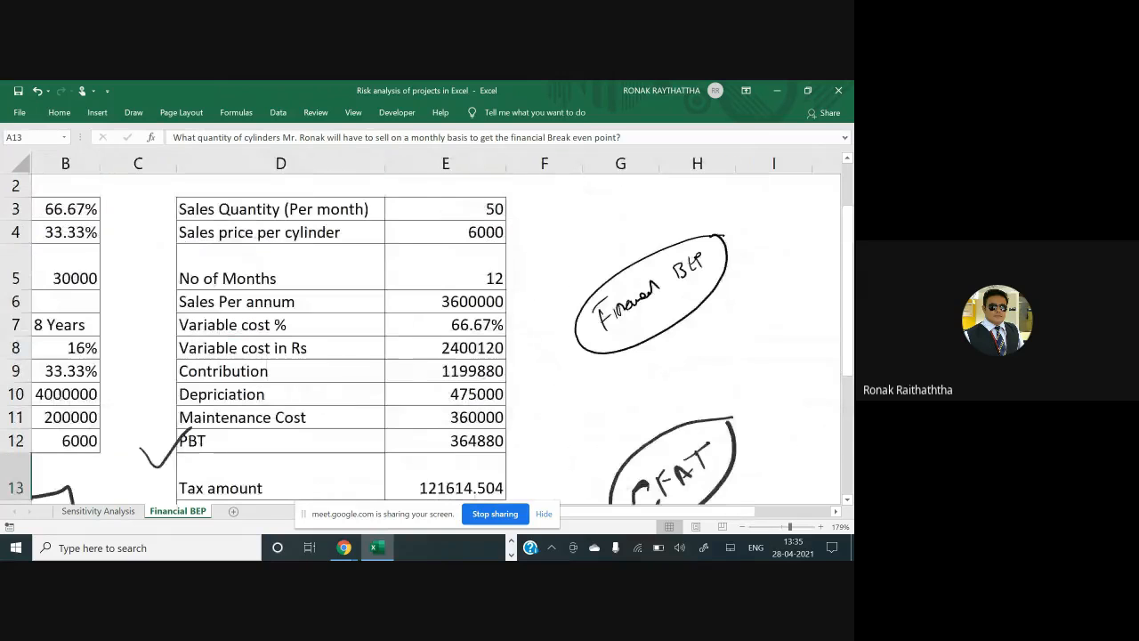
{"action": "mouse_move", "coordinate": [512, 182]}
{"action": "left_mouse_down"}
{"action": "mouse_move", "coordinate": [465, 213]}
{"action": "mouse_move", "coordinate": [531, 189]}
{"action": "left_mouse_up"}
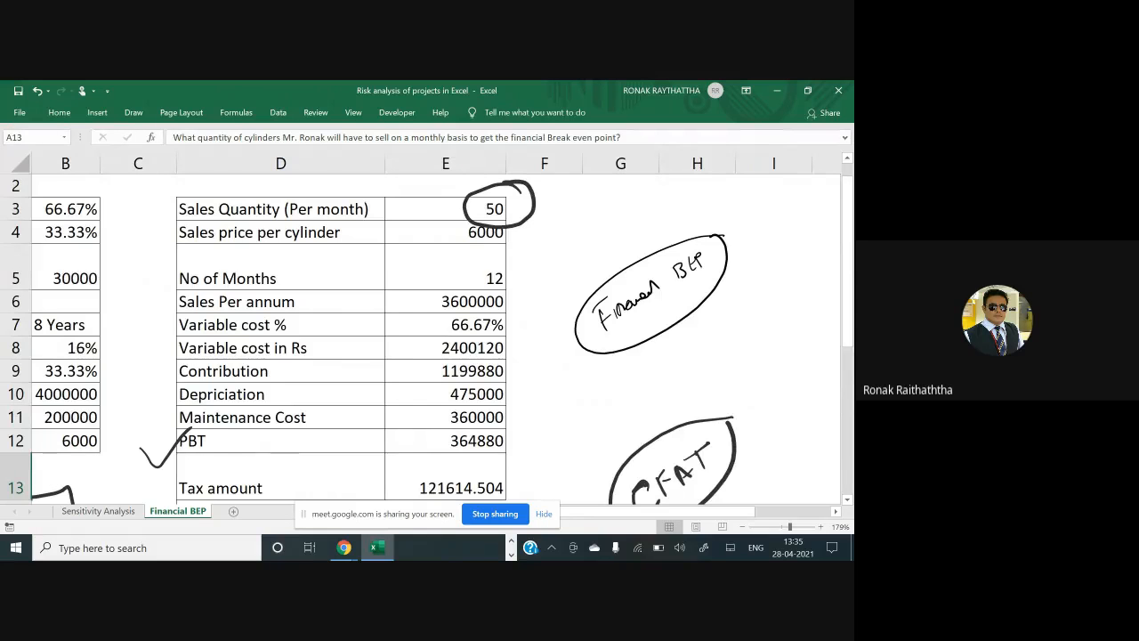
Circle the NPV in E19 in ink and handwrite the target 0 just below it.
{"action": "scroll", "coordinate": [432, 338], "scroll_direction": "down", "scroll_amount": 3}
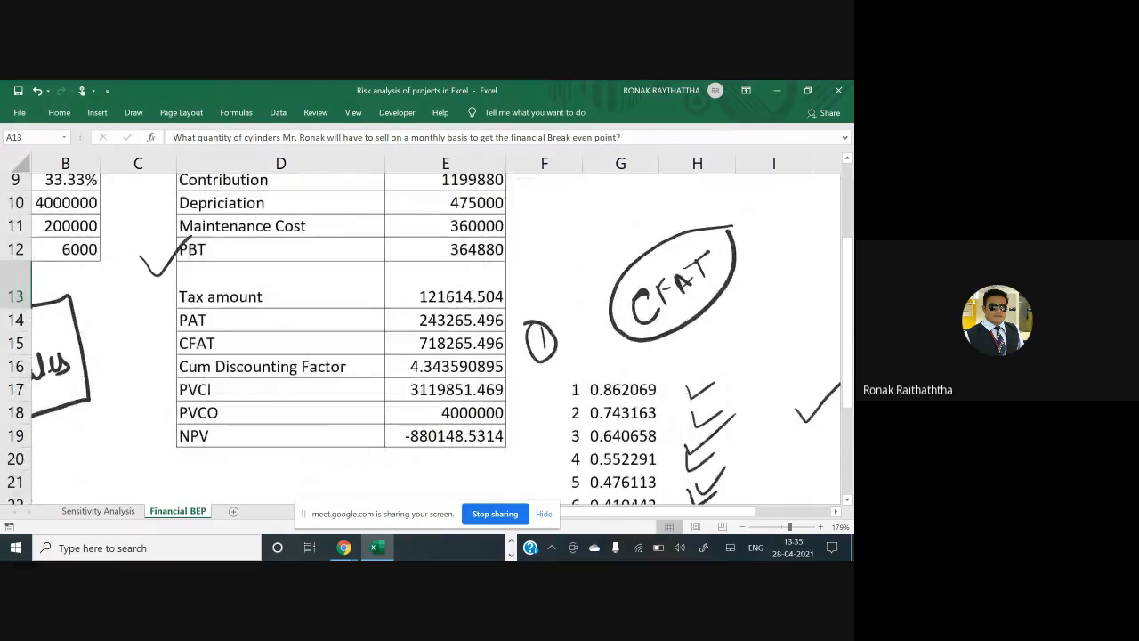
{"action": "scroll", "coordinate": [431, 338], "scroll_direction": "down", "scroll_amount": 1}
{"action": "left_click_drag", "start_coordinate": [502, 396], "coordinate": [463, 392]}
{"action": "left_click_drag", "start_coordinate": [521, 452], "coordinate": [518, 453]}
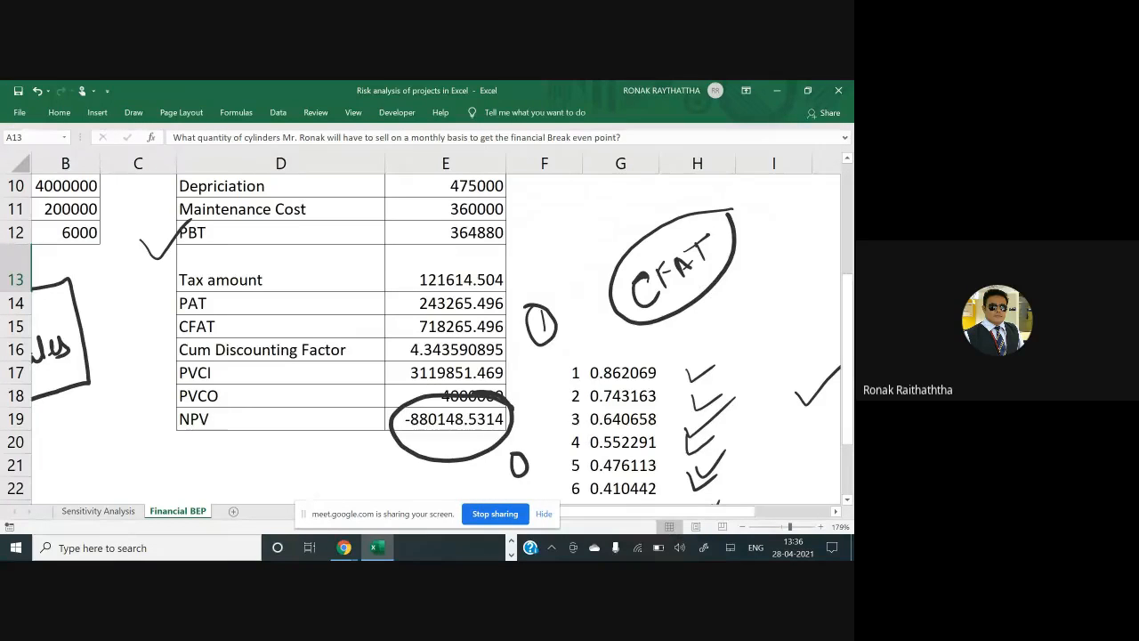
Open the Windows Magnifier, move its toolbar clear of the calculation table and magnify the screen to 150%.
{"action": "key", "text": "alt+Tab"}
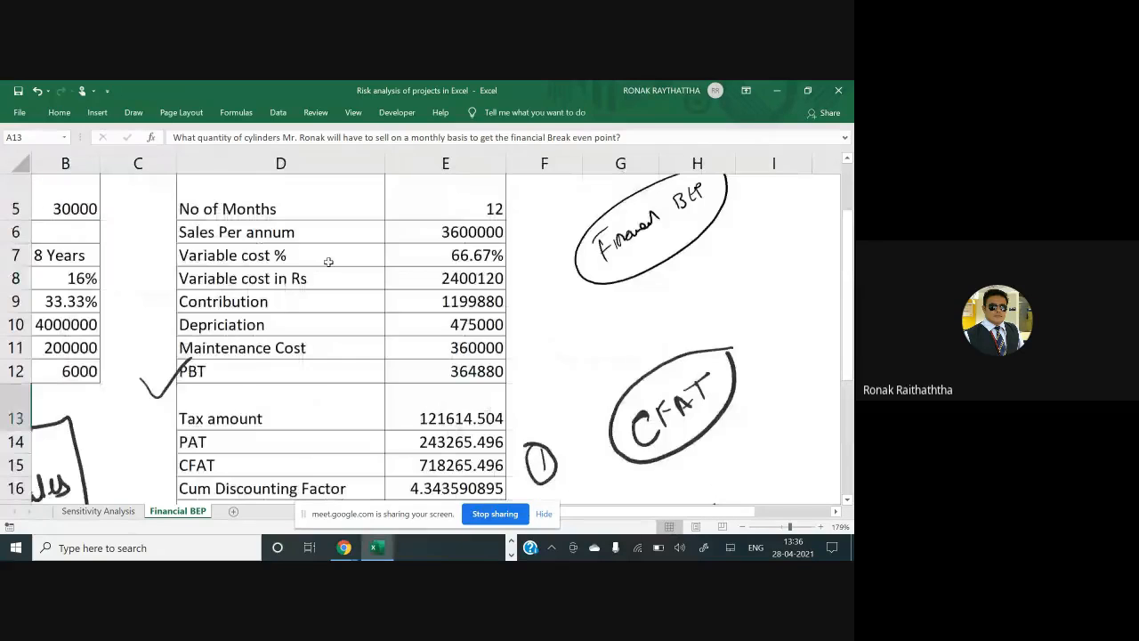
{"action": "key", "text": "super"}
{"action": "type", "text": "magin"}
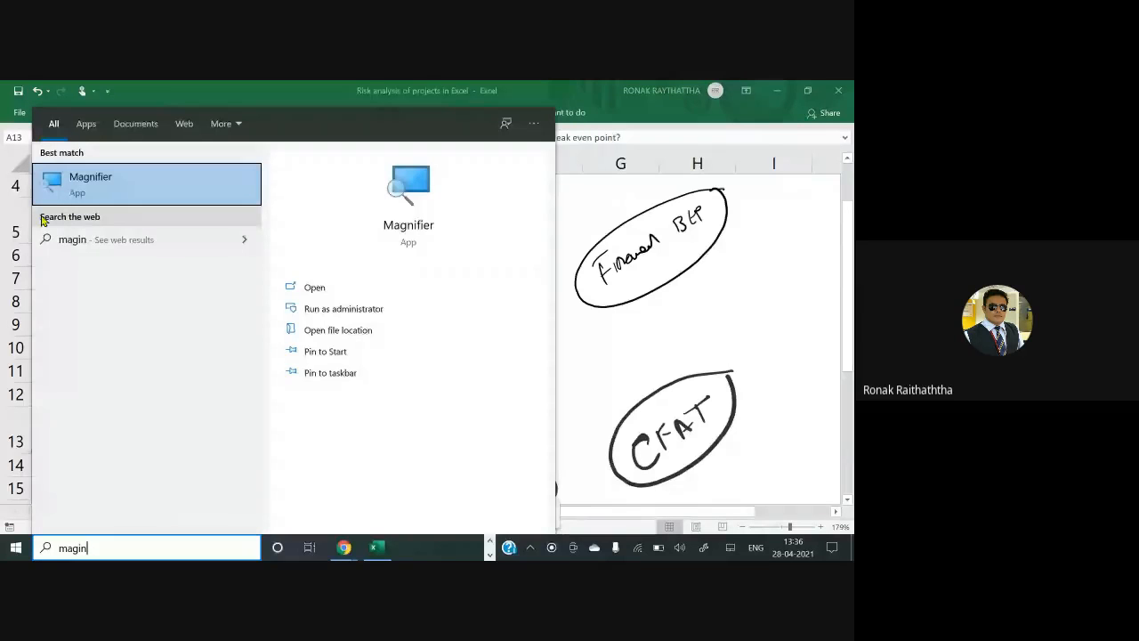
{"action": "key", "text": "Return"}
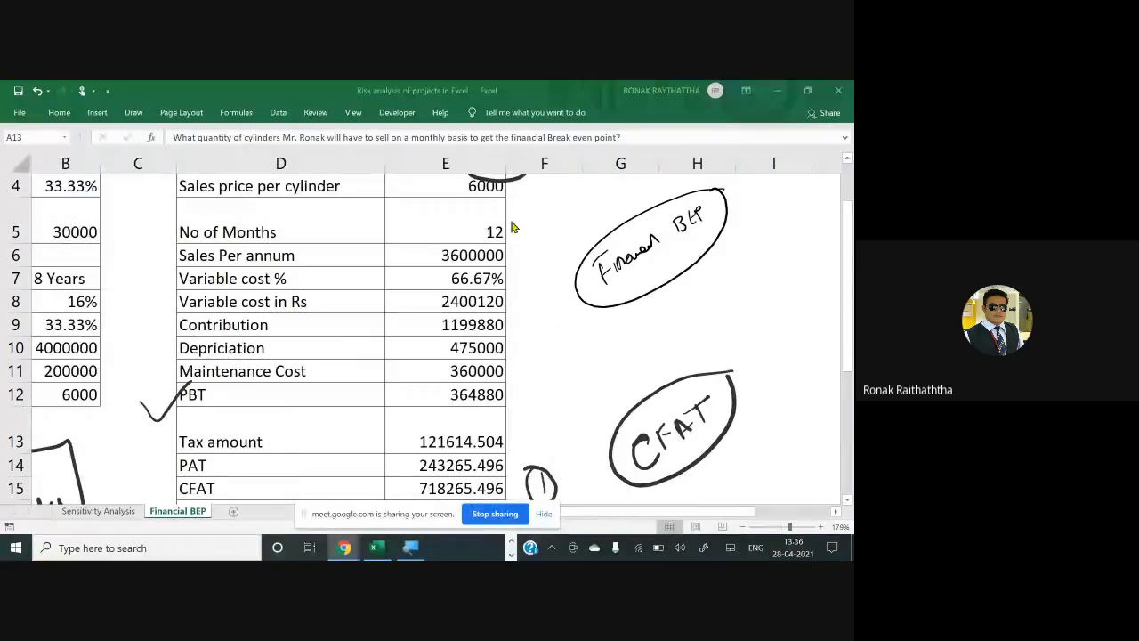
{"action": "key", "text": "super+plus"}
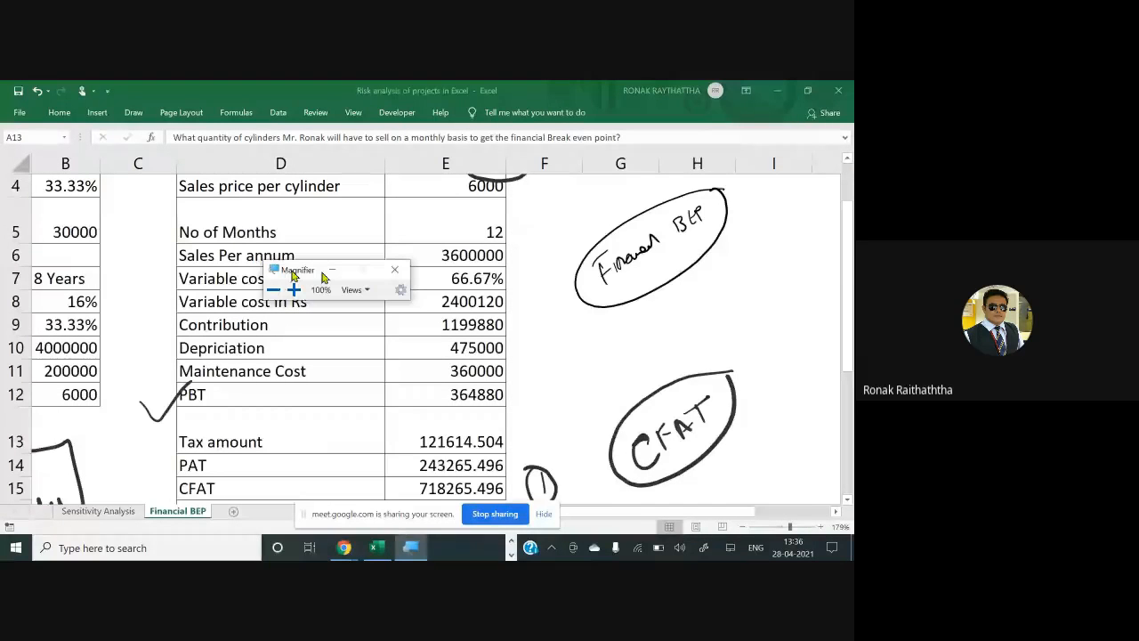
{"action": "left_click_drag", "start_coordinate": [321, 273], "coordinate": [660, 253]}
{"action": "left_click", "coordinate": [635, 274]}
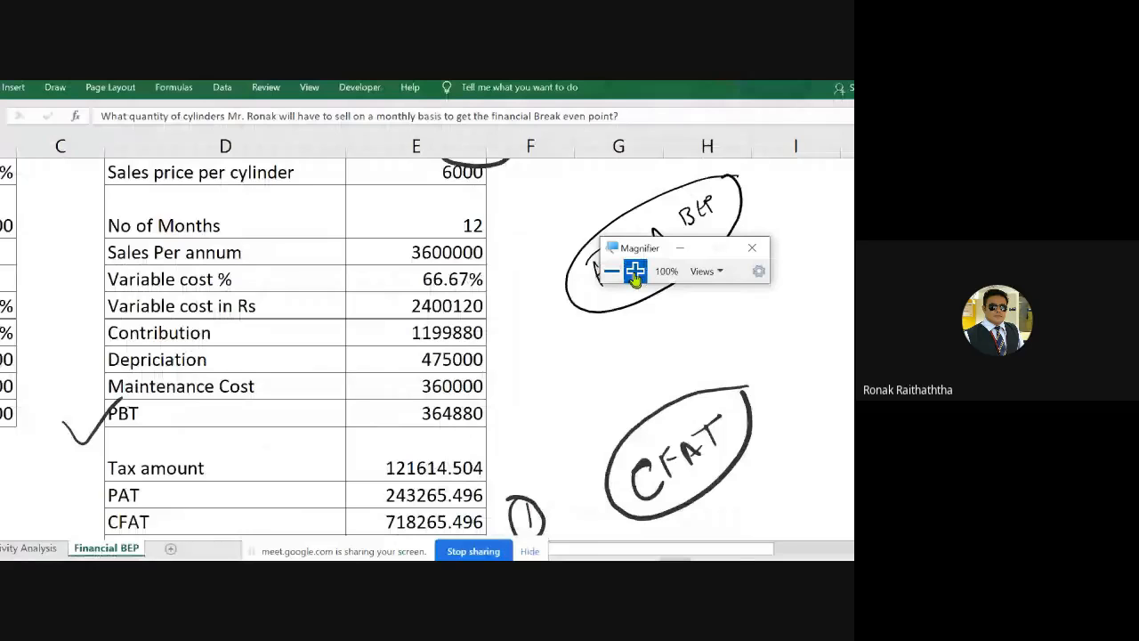
{"action": "left_click", "coordinate": [635, 274]}
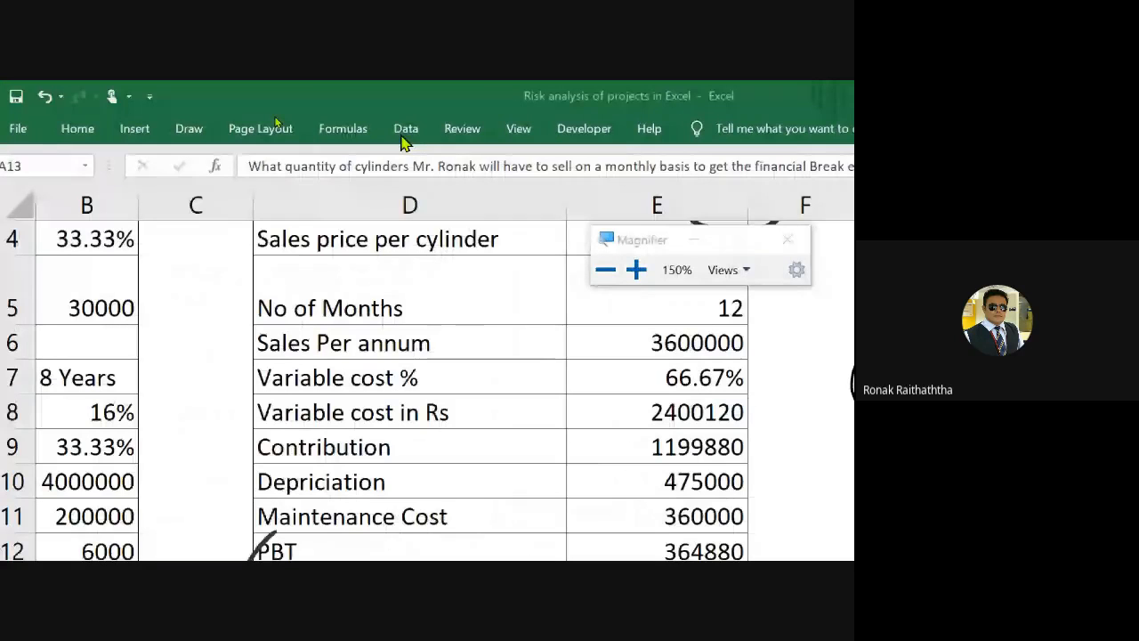
Start a Goal Seek what-if analysis with NPV cell E19 as the set cell and 0 as the target value.
{"action": "left_click", "coordinate": [404, 134]}
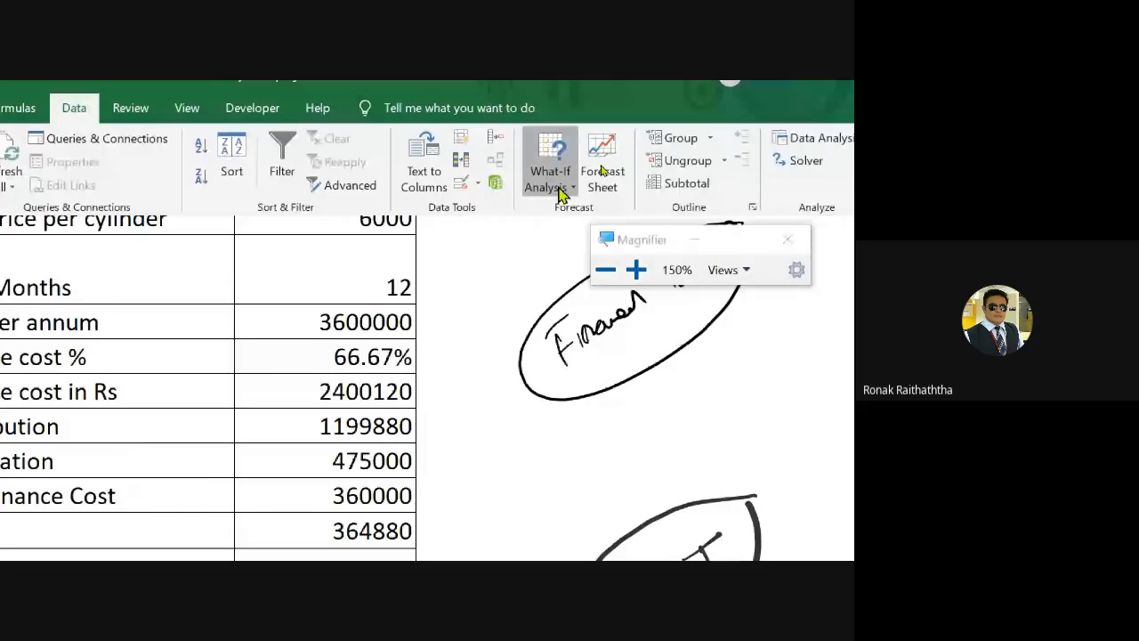
{"action": "left_click", "coordinate": [560, 191]}
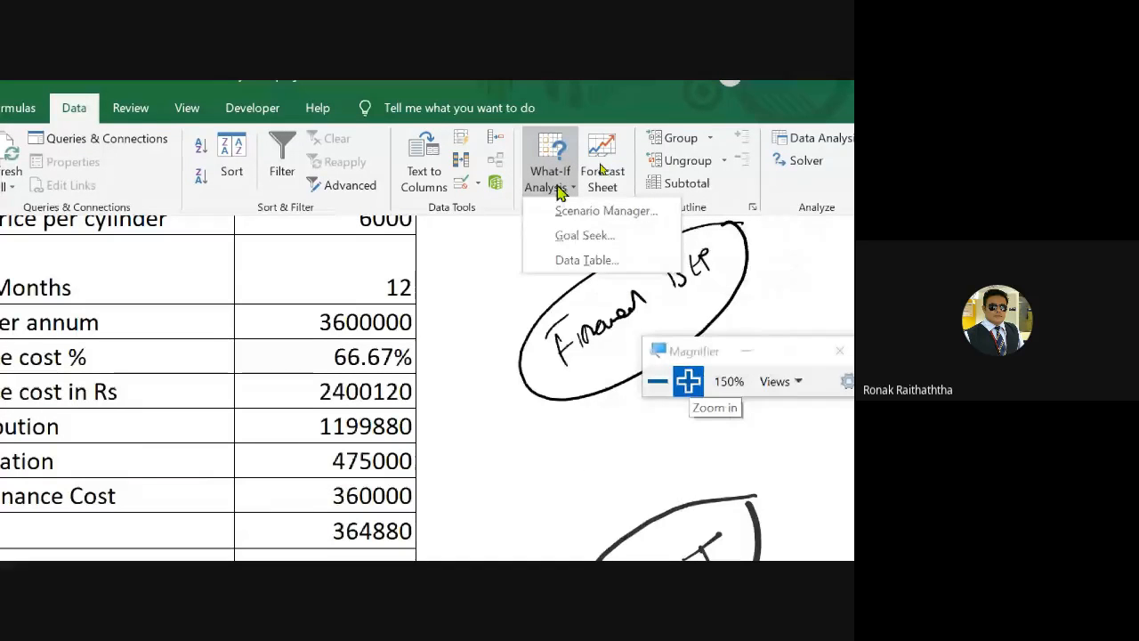
{"action": "left_click", "coordinate": [584, 235]}
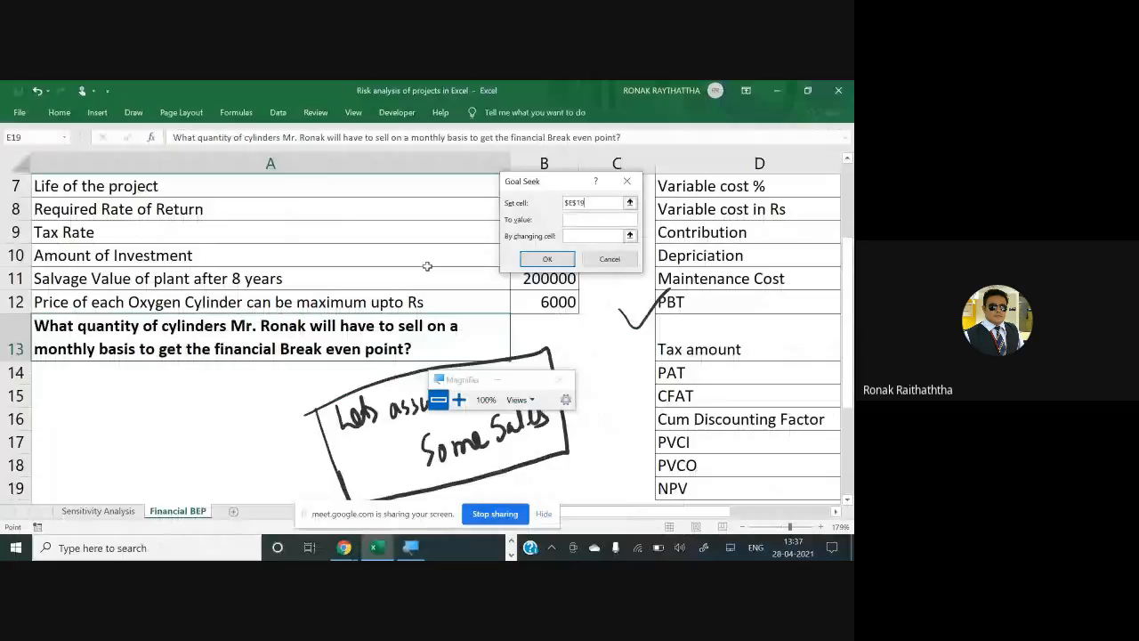
{"action": "key", "text": "super+plus"}
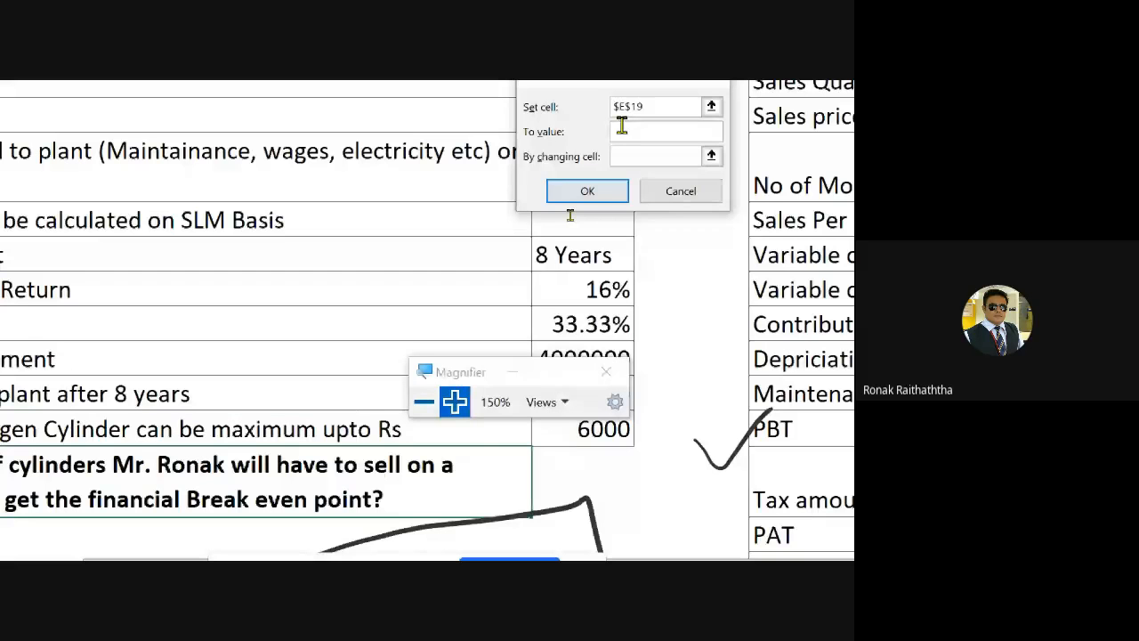
{"action": "type", "text": "0"}
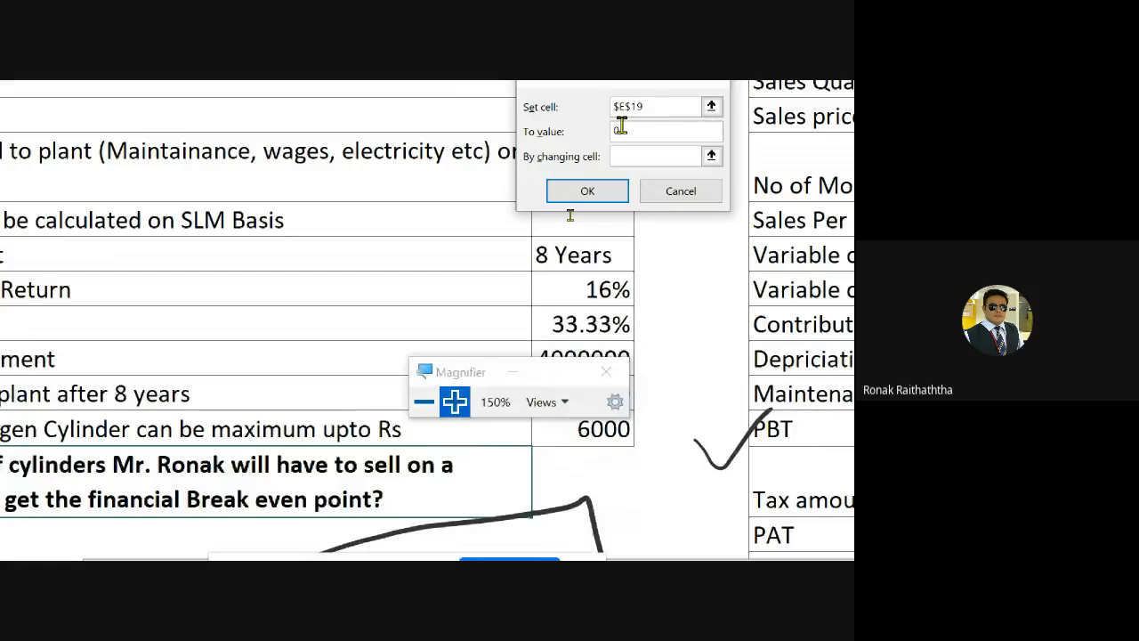
Pick the monthly Sales Quantity cell E3 as the changing cell for Goal Seek.
{"action": "left_click", "coordinate": [626, 158]}
{"action": "left_click", "coordinate": [711, 156]}
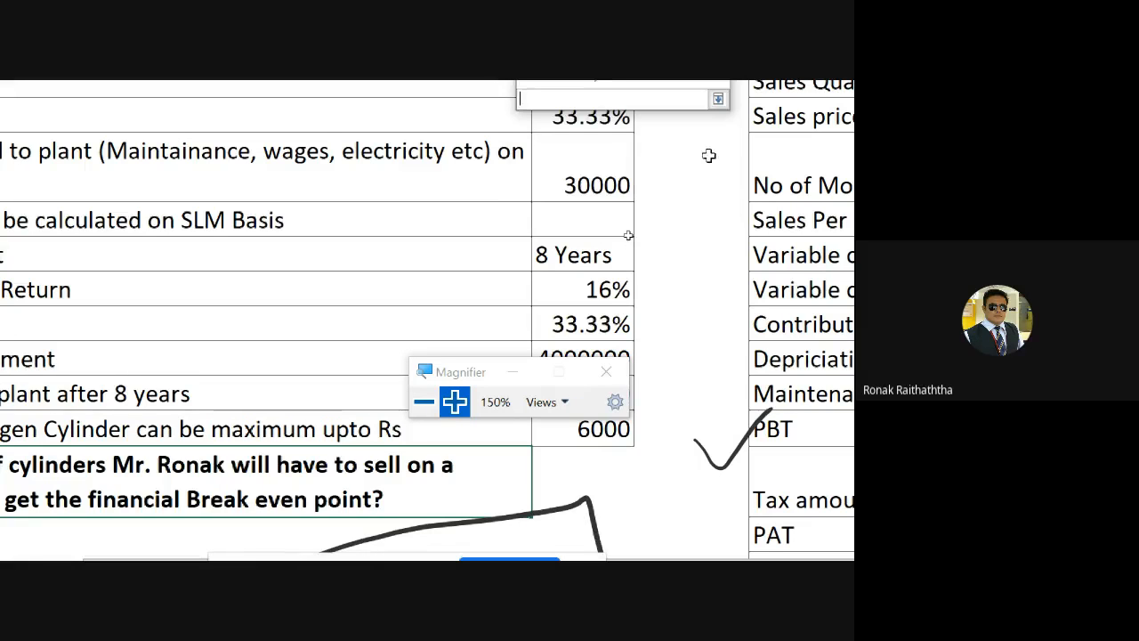
{"action": "scroll", "coordinate": [694, 165], "scroll_direction": "up", "scroll_amount": 1}
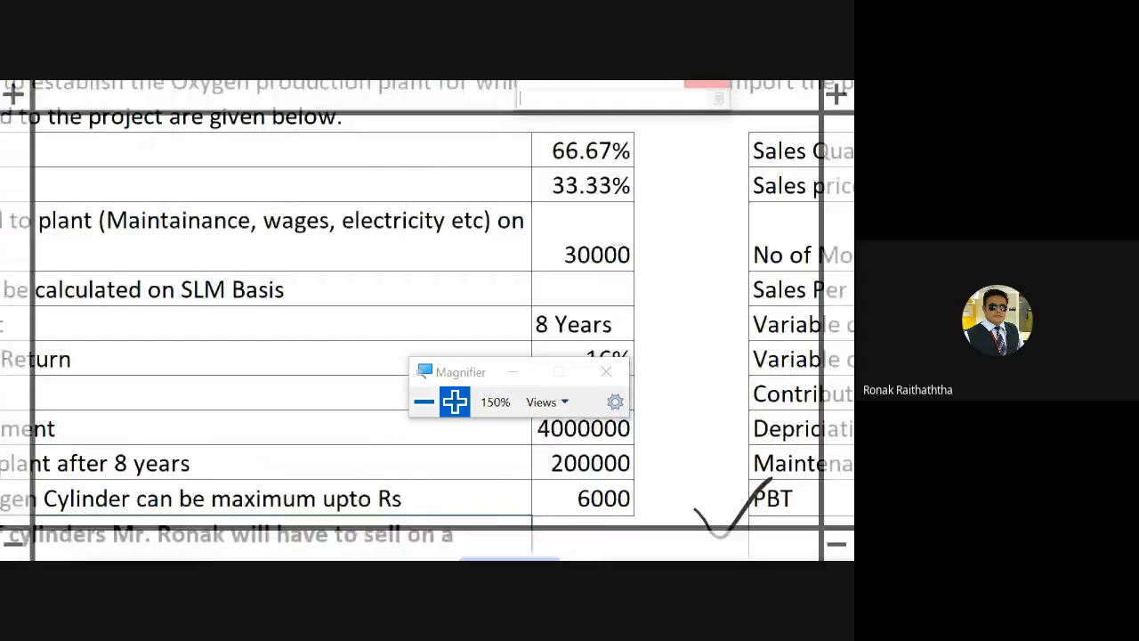
{"action": "scroll", "coordinate": [428, 320], "scroll_direction": "right", "scroll_amount": 5}
{"action": "scroll", "coordinate": [427, 321], "scroll_direction": "right", "scroll_amount": 2}
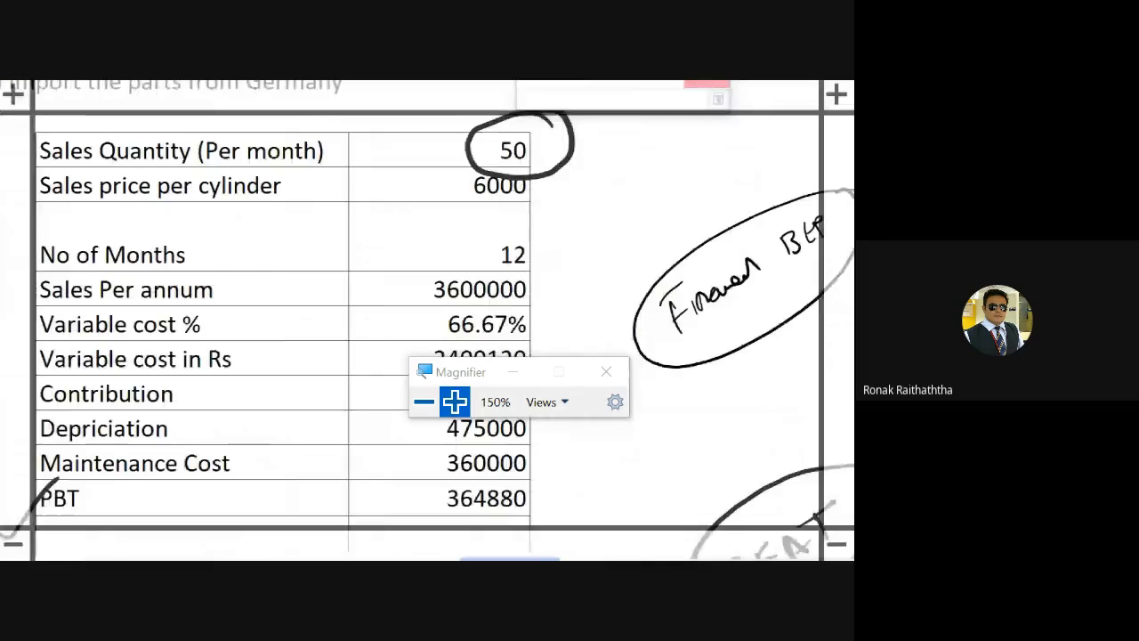
{"action": "left_click", "coordinate": [427, 145]}
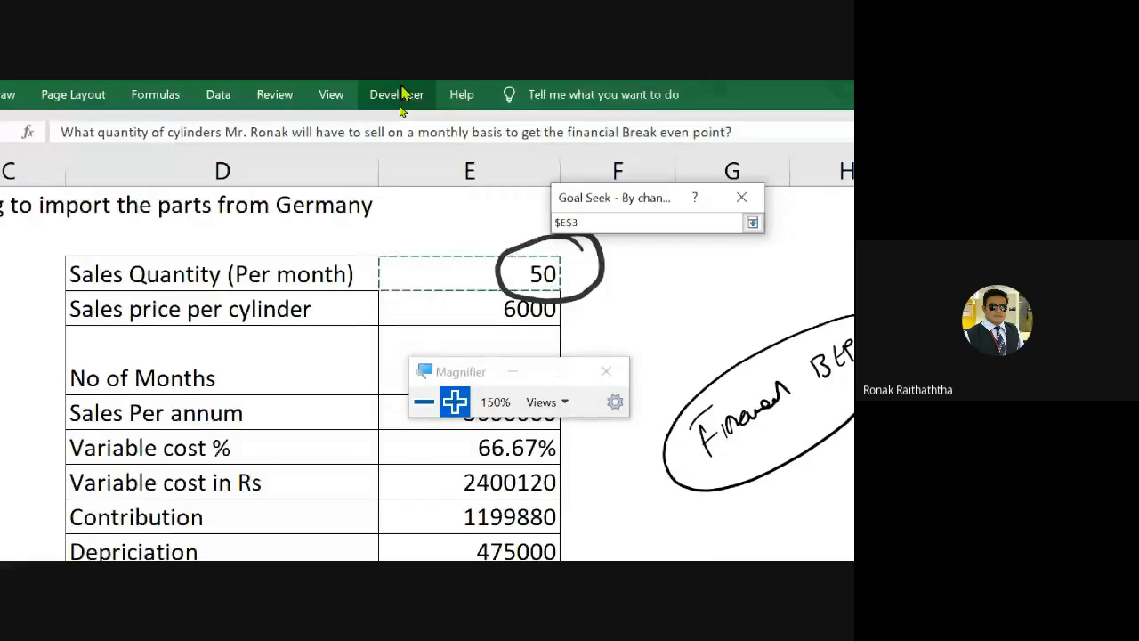
{"action": "key", "text": "Return"}
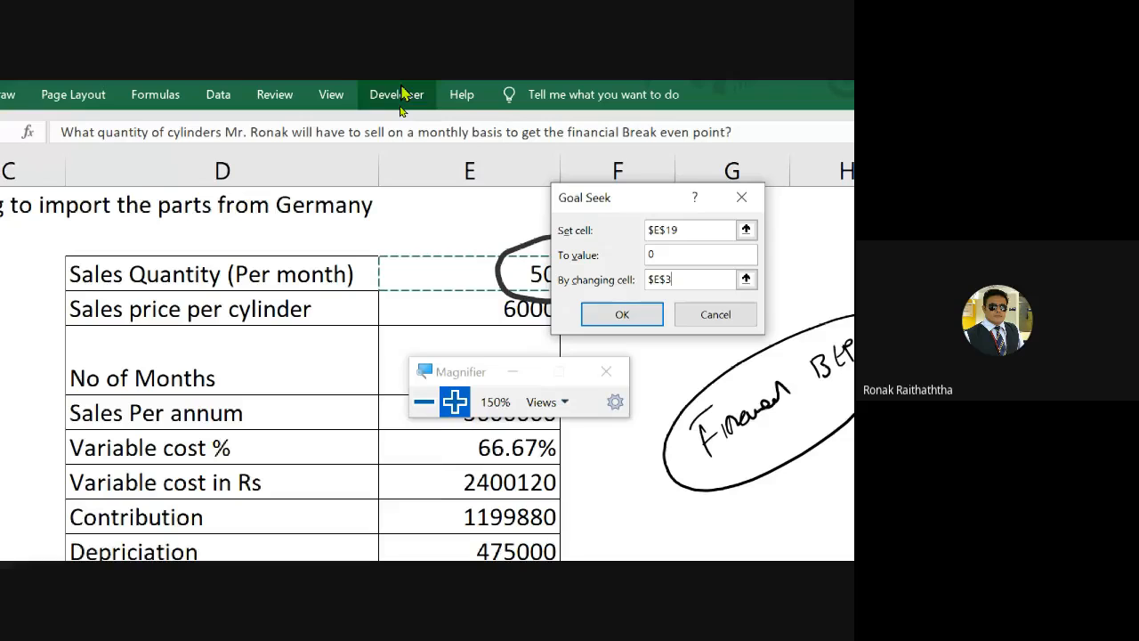
Run Goal Seek, accept its solution and select the NPV cell E19.
{"action": "left_click", "coordinate": [648, 318]}
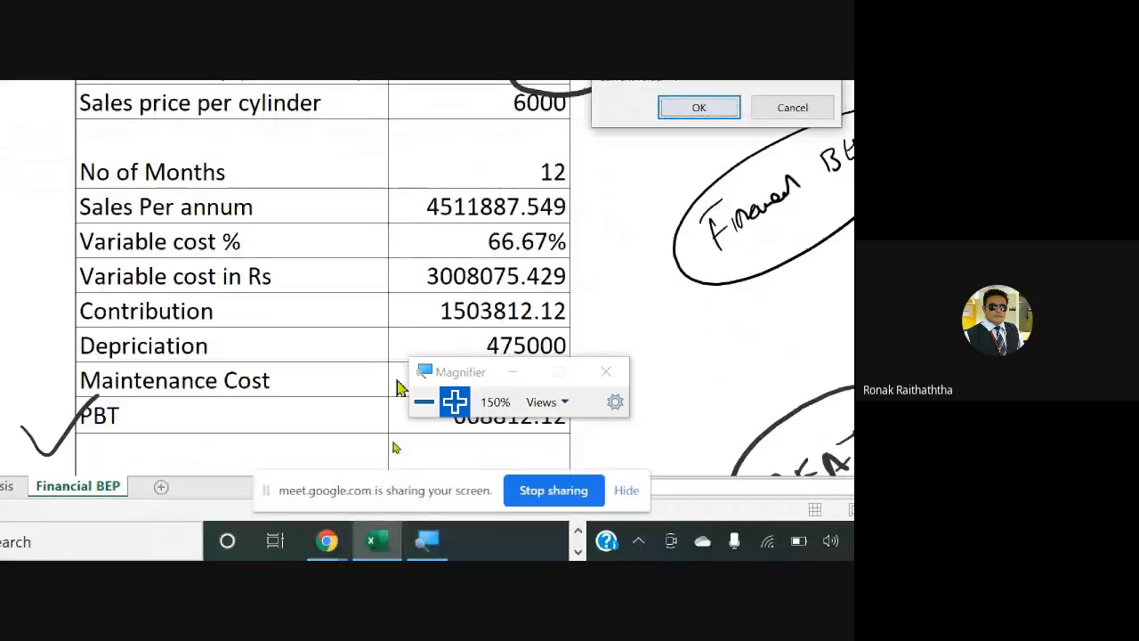
{"action": "left_click_drag", "start_coordinate": [459, 368], "coordinate": [611, 201]}
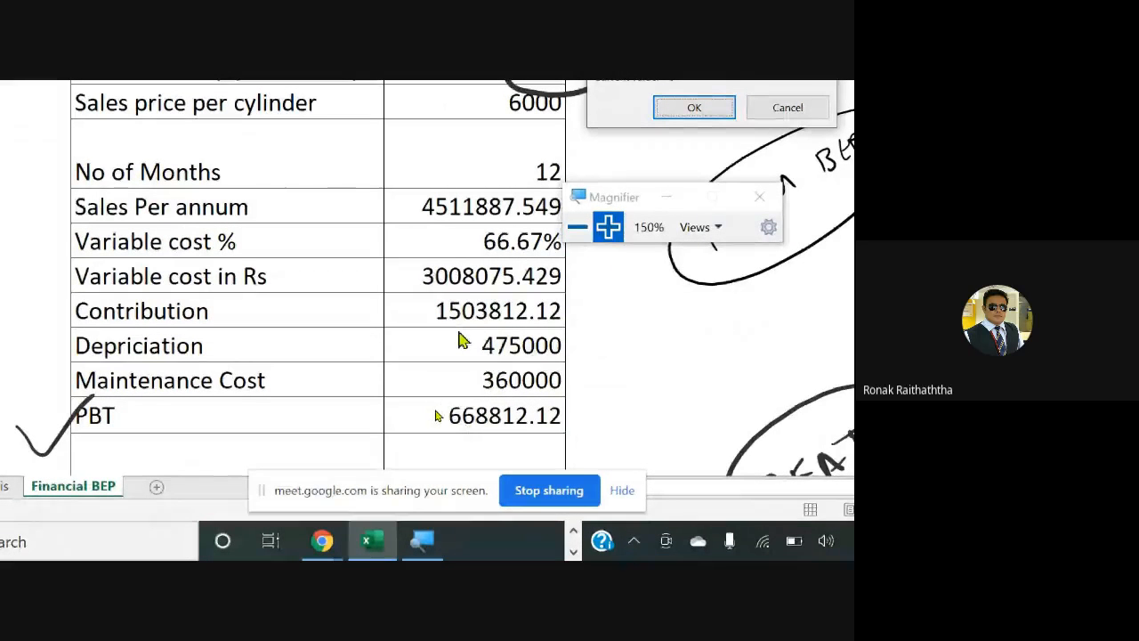
{"action": "left_click", "coordinate": [671, 159]}
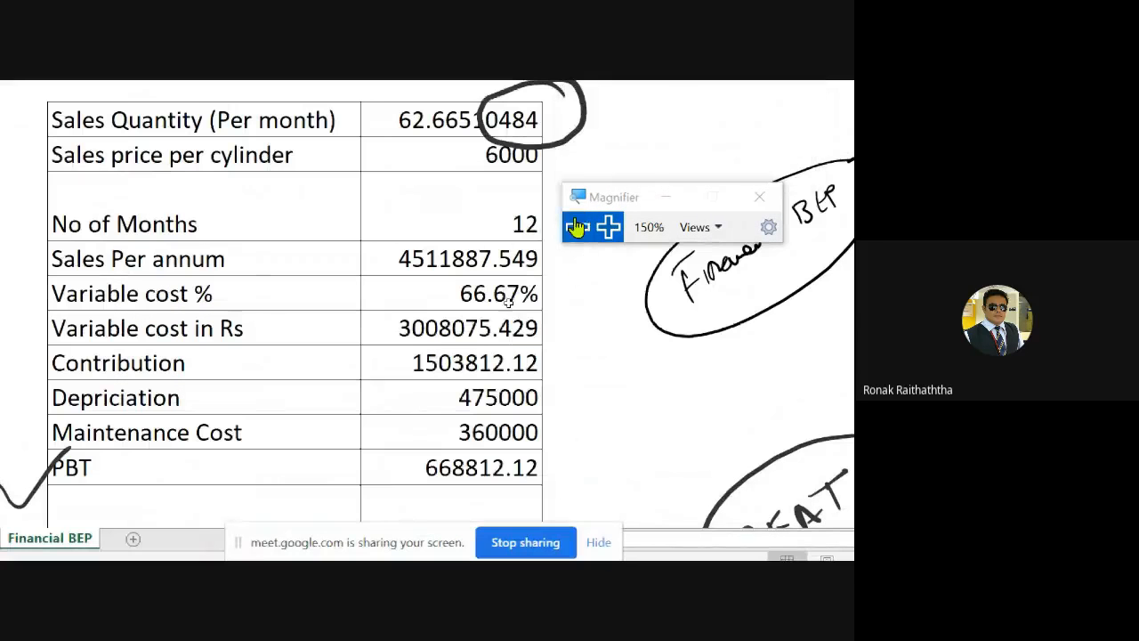
{"action": "left_click", "coordinate": [509, 290]}
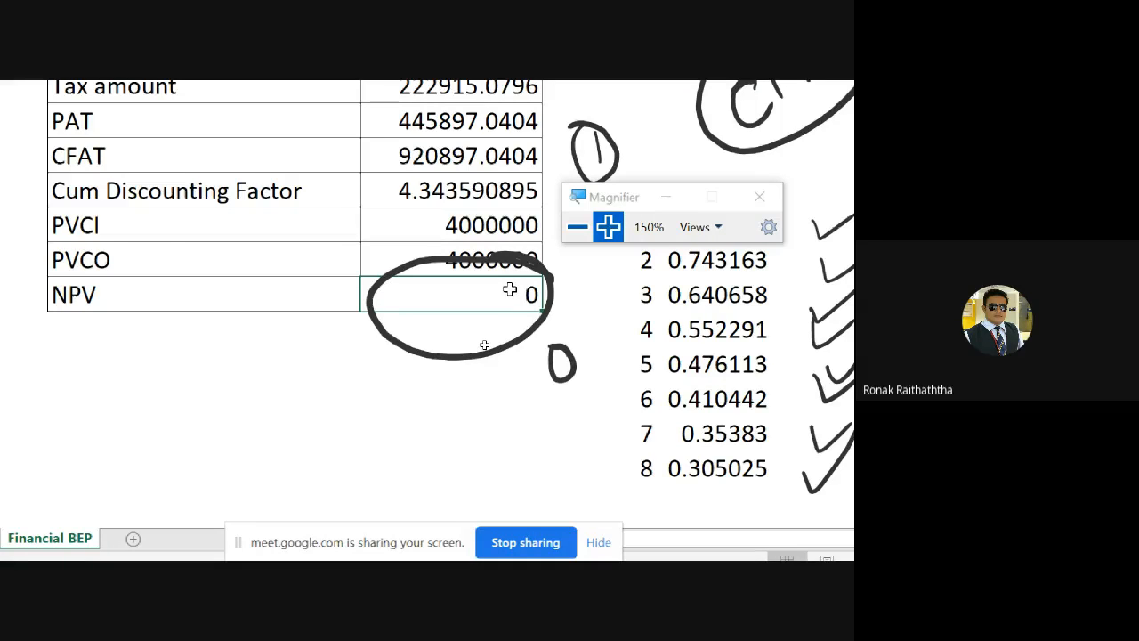
Handwrite "IRR = 16%" in ink below the NPV, circle the note and ring the 16% separately.
{"action": "left_click_drag", "start_coordinate": [386, 448], "coordinate": [382, 474]}
{"action": "left_click_drag", "start_coordinate": [372, 453], "coordinate": [397, 441]}
{"action": "left_click_drag", "start_coordinate": [376, 481], "coordinate": [393, 473]}
{"action": "mouse_move", "coordinate": [401, 445]}
{"action": "left_mouse_down"}
{"action": "mouse_move", "coordinate": [405, 470]}
{"action": "mouse_move", "coordinate": [421, 467]}
{"action": "left_mouse_up"}
{"action": "mouse_move", "coordinate": [424, 437]}
{"action": "left_mouse_down"}
{"action": "mouse_move", "coordinate": [431, 458]}
{"action": "mouse_move", "coordinate": [427, 425]}
{"action": "left_mouse_up"}
{"action": "mouse_move", "coordinate": [427, 426]}
{"action": "left_mouse_down"}
{"action": "mouse_move", "coordinate": [446, 445]}
{"action": "mouse_move", "coordinate": [457, 427]}
{"action": "mouse_move", "coordinate": [477, 425]}
{"action": "left_mouse_up"}
{"action": "mouse_move", "coordinate": [500, 395]}
{"action": "left_mouse_down"}
{"action": "mouse_move", "coordinate": [489, 418]}
{"action": "mouse_move", "coordinate": [500, 432]}
{"action": "left_mouse_up"}
{"action": "left_click", "coordinate": [521, 402]}
{"action": "mouse_move", "coordinate": [529, 367]}
{"action": "left_mouse_down"}
{"action": "mouse_move", "coordinate": [477, 365]}
{"action": "mouse_move", "coordinate": [434, 490]}
{"action": "mouse_move", "coordinate": [543, 349]}
{"action": "left_mouse_up"}
{"action": "left_click_drag", "start_coordinate": [454, 377], "coordinate": [550, 358]}
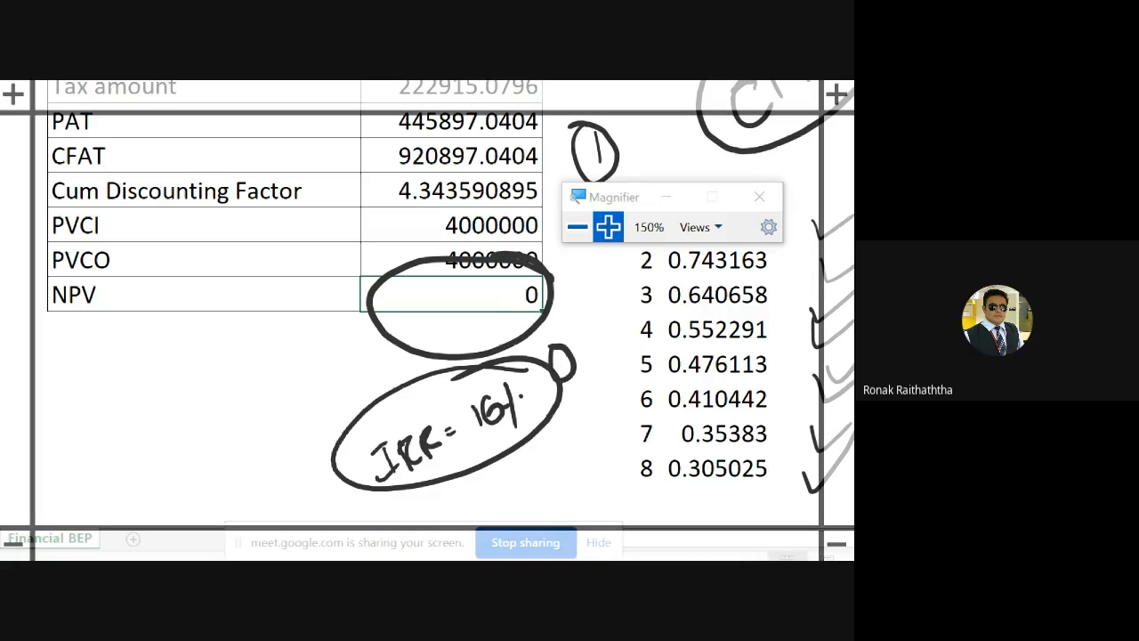
{"action": "mouse_move", "coordinate": [484, 368]}
{"action": "left_mouse_down"}
{"action": "mouse_move", "coordinate": [483, 451]}
{"action": "mouse_move", "coordinate": [482, 376]}
{"action": "left_mouse_up"}
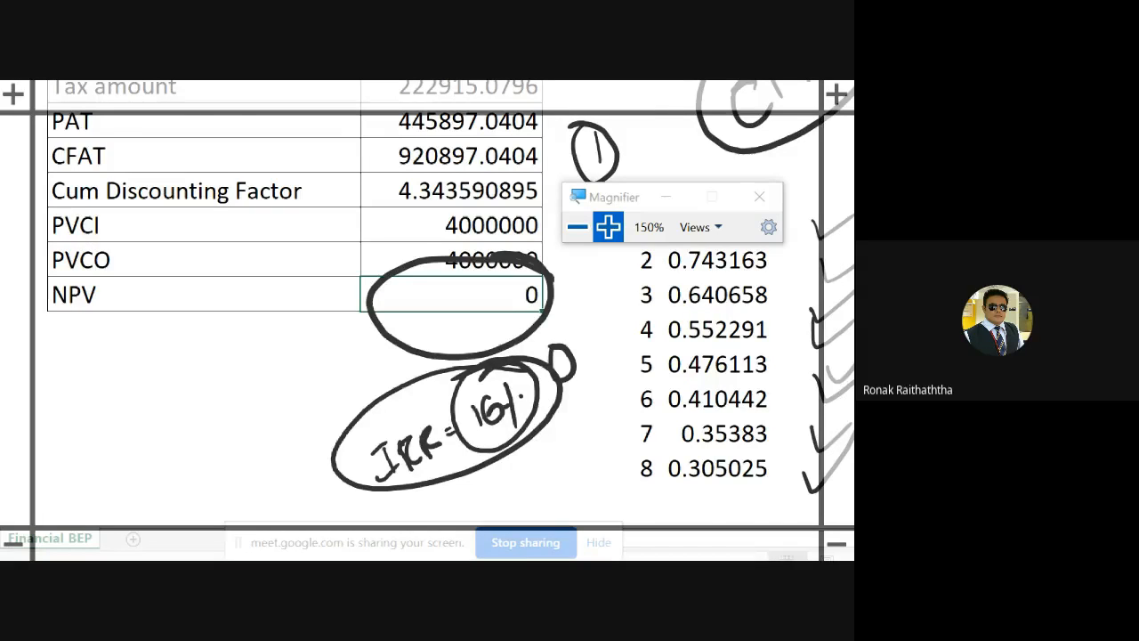
Return the Magnifier to 100%, switch to Google Meet and move the Magnifier toolbar aside to read the chat messages.
{"action": "scroll", "coordinate": [427, 303], "scroll_direction": "up", "scroll_amount": 4}
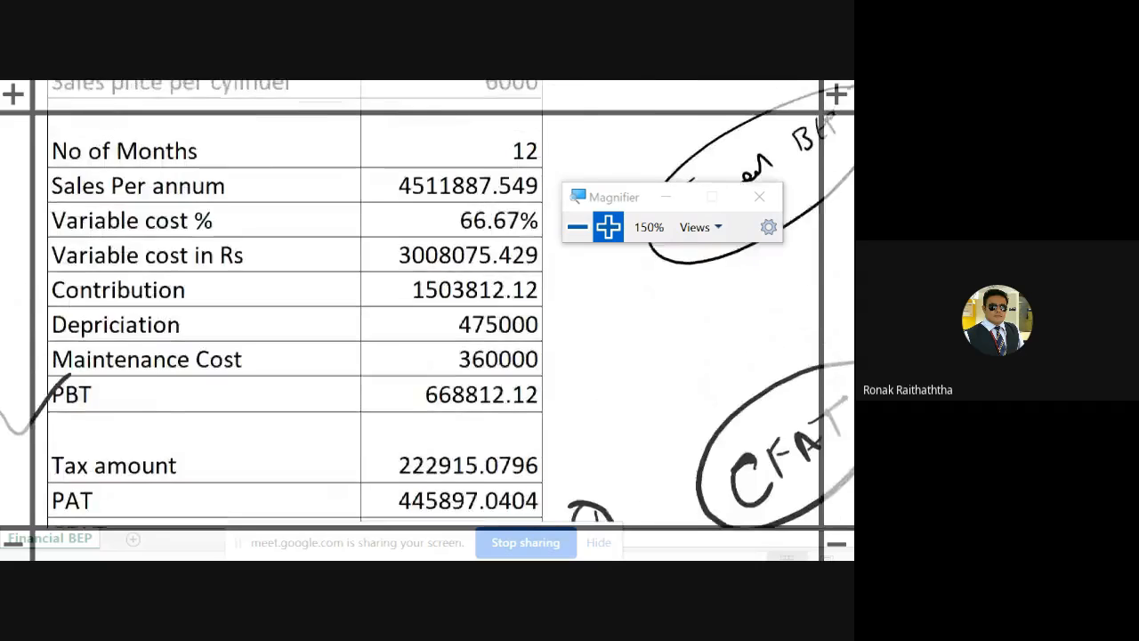
{"action": "scroll", "coordinate": [427, 303], "scroll_direction": "down", "scroll_amount": 4}
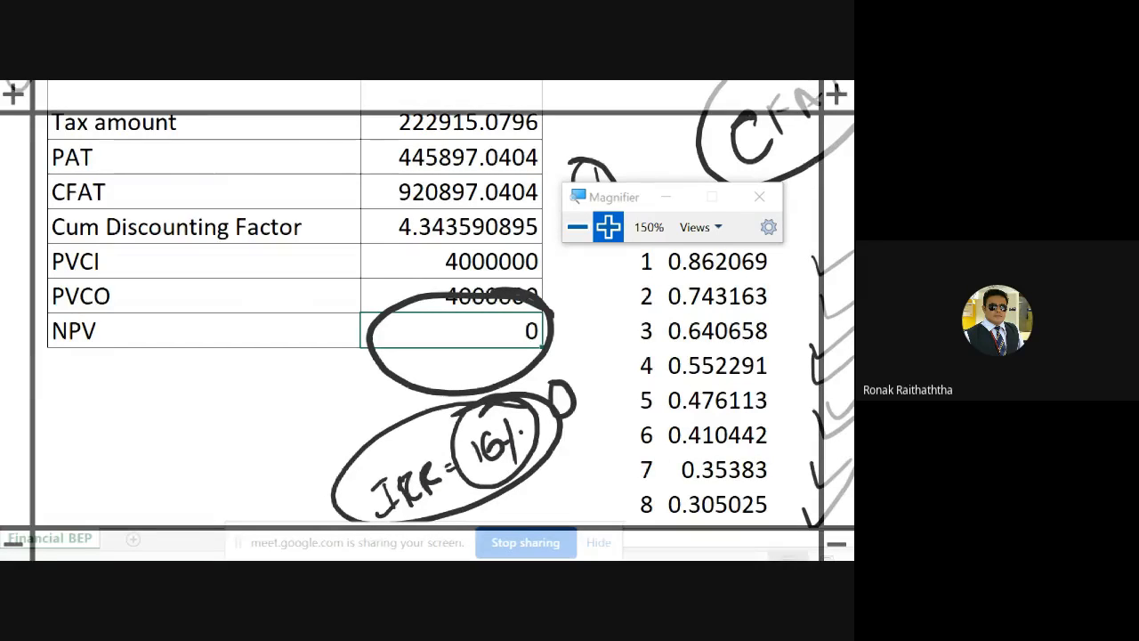
{"action": "left_click", "coordinate": [570, 234]}
{"action": "key", "text": "alt+Tab"}
{"action": "key", "text": "Tab"}
{"action": "key", "text": "Tab"}
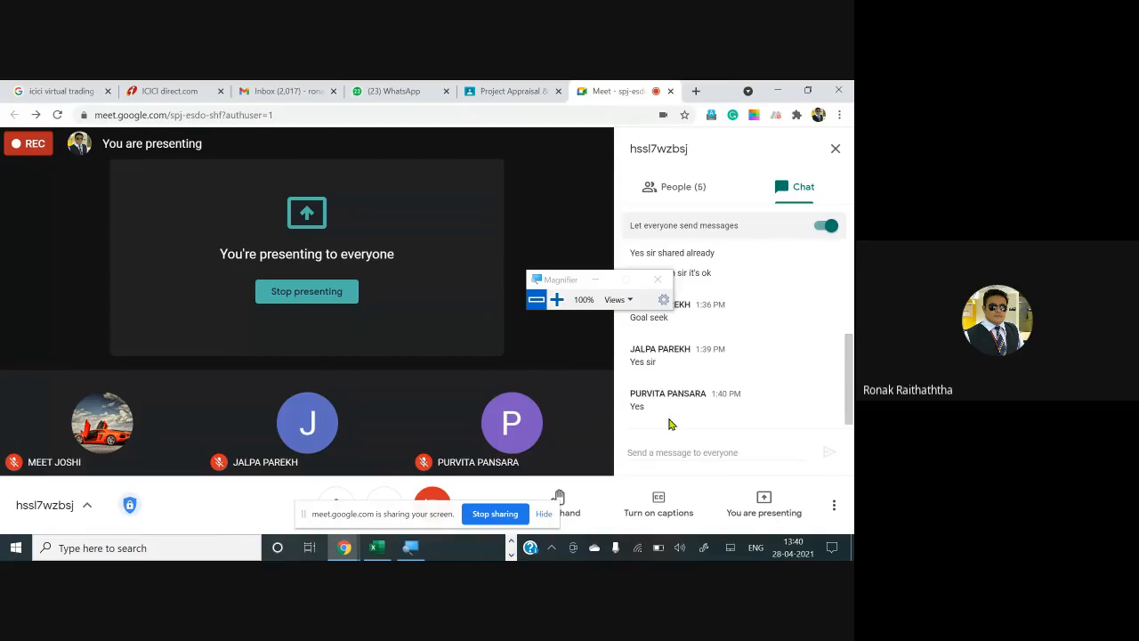
{"action": "left_click", "coordinate": [567, 283]}
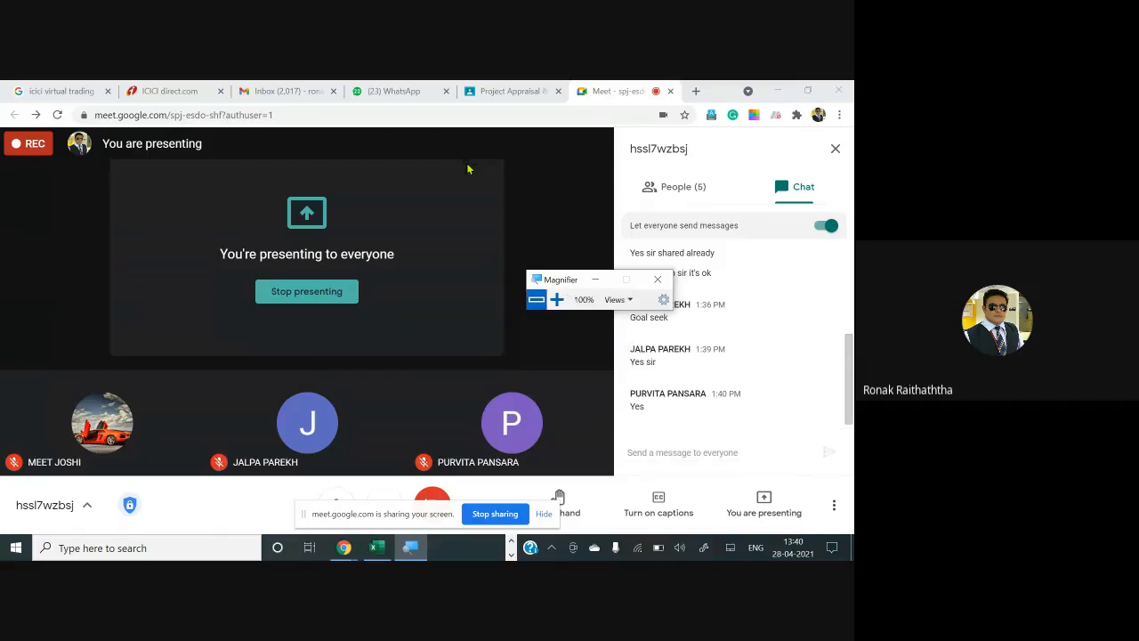
{"action": "left_click_drag", "start_coordinate": [579, 283], "coordinate": [485, 142]}
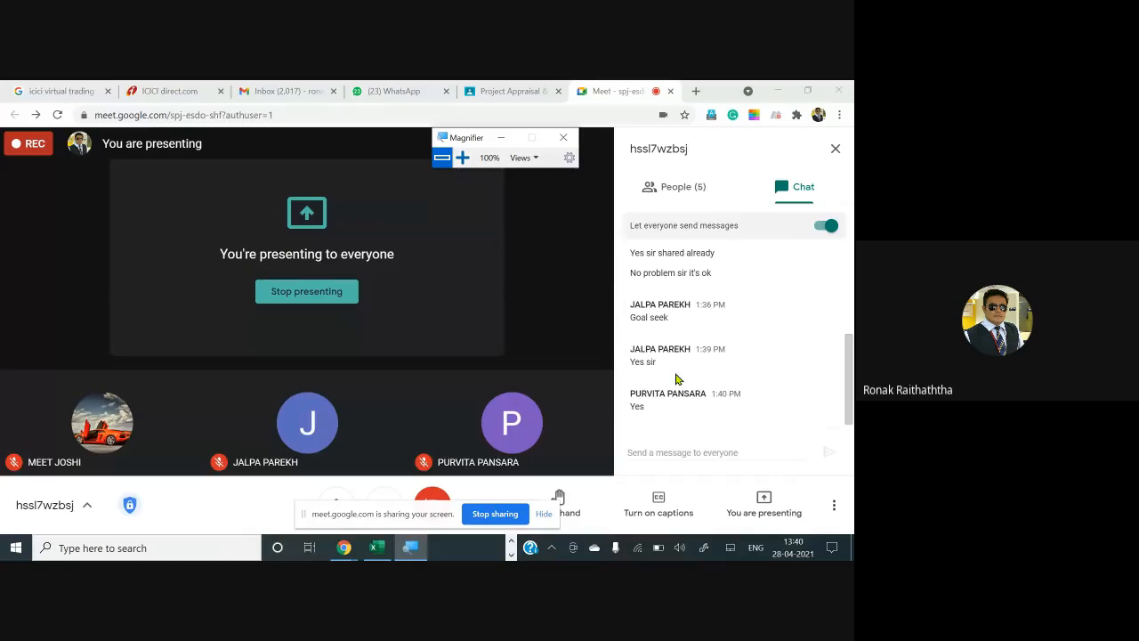
{"action": "left_click", "coordinate": [694, 450]}
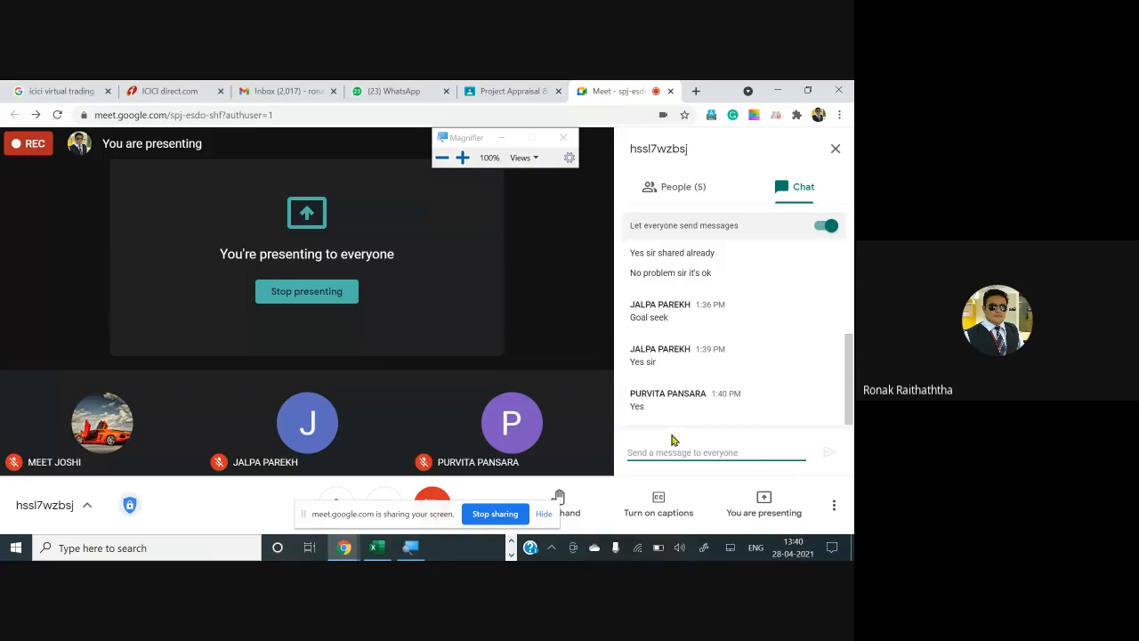
Switch back to the Excel workbook and delete the e-mail address in cell D26.
{"action": "key", "text": "alt+Tab"}
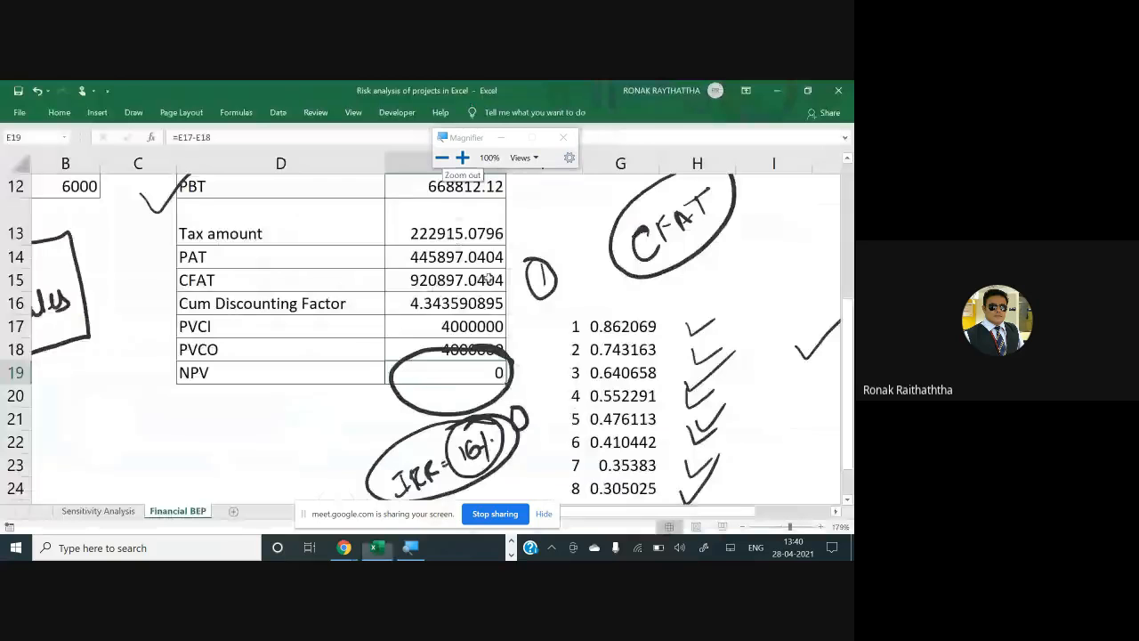
{"action": "scroll", "coordinate": [488, 278], "scroll_direction": "down", "scroll_amount": 2}
{"action": "scroll", "coordinate": [489, 278], "scroll_direction": "up", "scroll_amount": 3}
{"action": "scroll", "coordinate": [489, 278], "scroll_direction": "down", "scroll_amount": 3}
{"action": "left_click", "coordinate": [251, 353]}
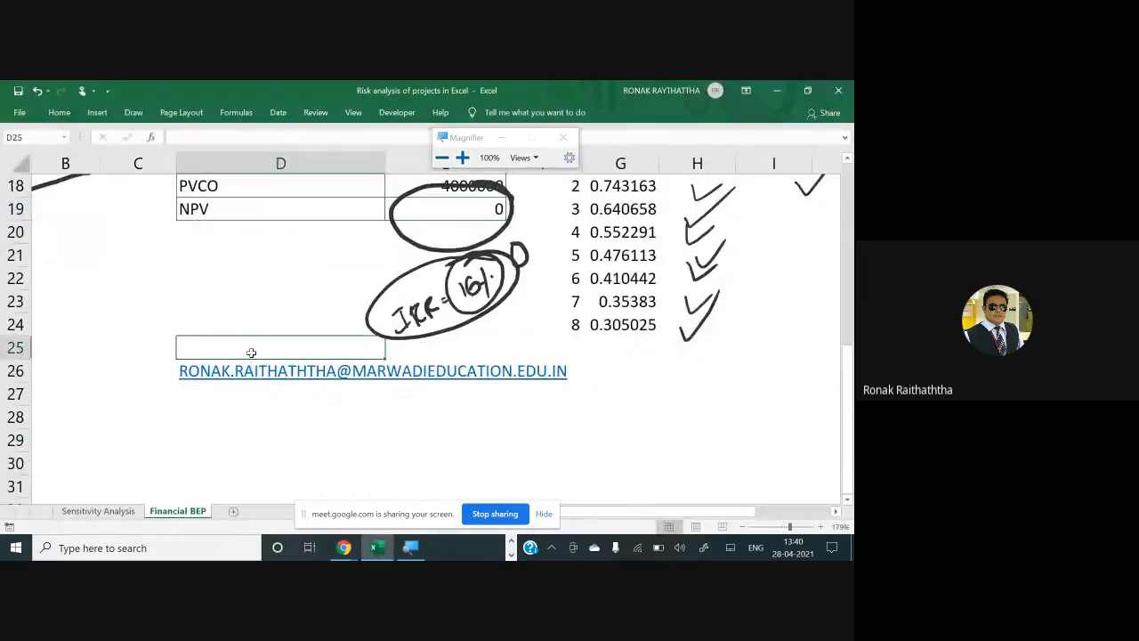
{"action": "key", "text": "Down"}
{"action": "key", "text": "Delete"}
Review the calculation table in columns D and E from the NPV row back up to the monthly Sales Quantity.
{"action": "key", "text": "Up"}
{"action": "key", "text": "Up"}
{"action": "key", "text": "Up"}
{"action": "key", "text": "Up"}
{"action": "key", "text": "Up"}
{"action": "key", "text": "Up"}
{"action": "key", "text": "Up"}
{"action": "key", "text": "Up"}
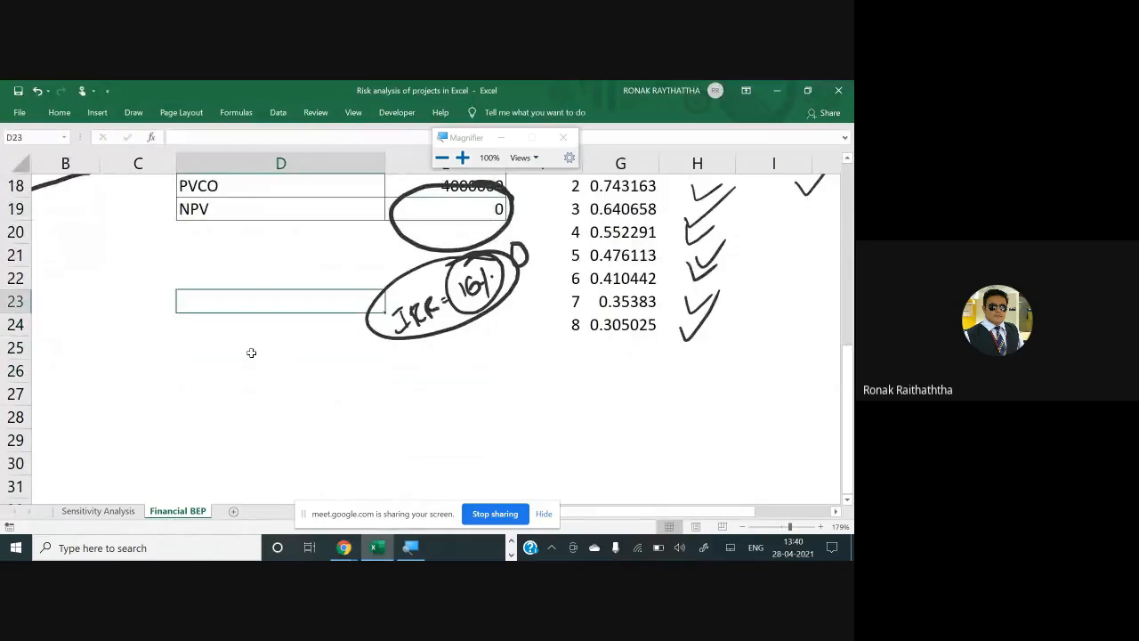
{"action": "key", "text": "Up"}
{"action": "key", "text": "Up"}
{"action": "key", "text": "Up"}
{"action": "key", "text": "Up"}
{"action": "key", "text": "Up"}
{"action": "key", "text": "Up"}
{"action": "key", "text": "Up"}
{"action": "key", "text": "Up"}
{"action": "key", "text": "Up"}
{"action": "key", "text": "Up"}
{"action": "key", "text": "Up"}
{"action": "key", "text": "Up"}
{"action": "key", "text": "Up"}
{"action": "key", "text": "Up"}
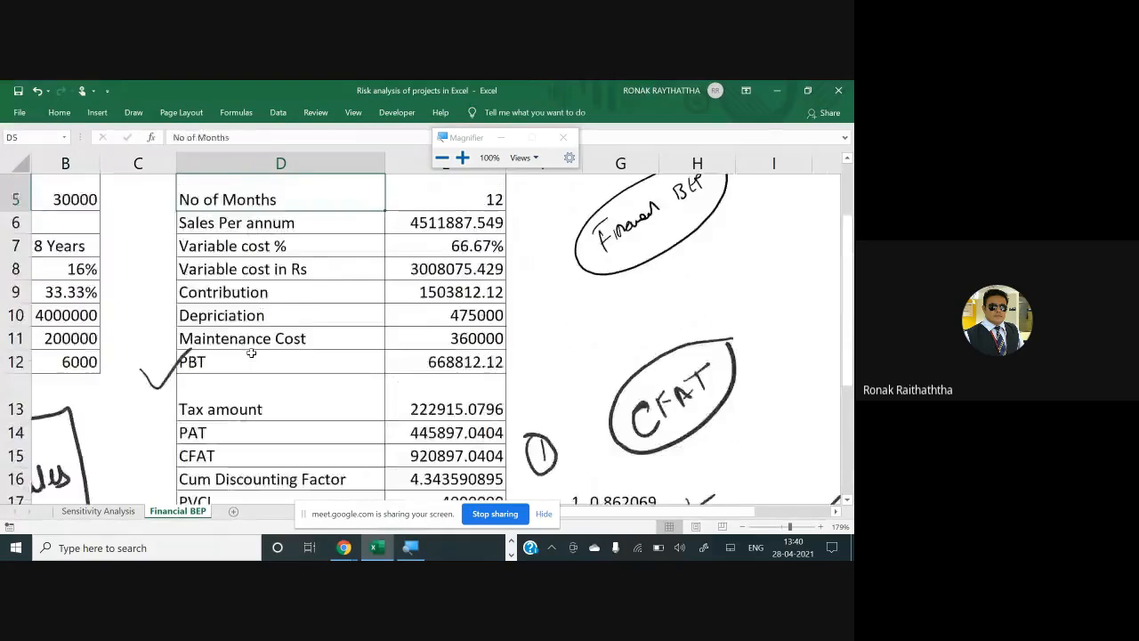
{"action": "key", "text": "Up"}
{"action": "key", "text": "Up"}
{"action": "key", "text": "Up"}
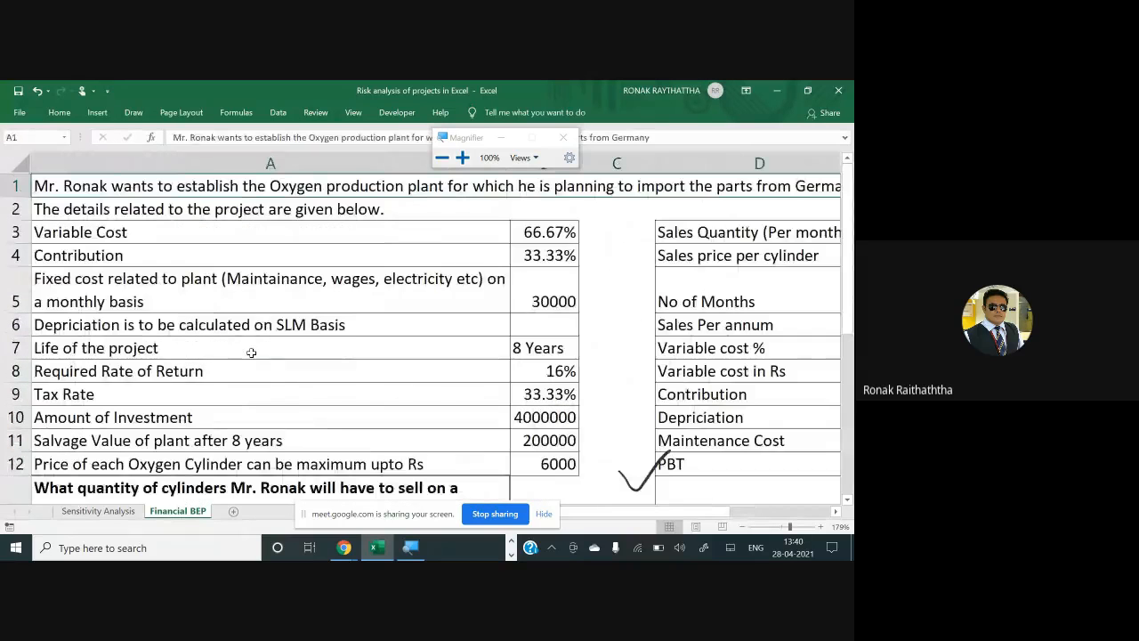
{"action": "key", "text": "Right"}
{"action": "key", "text": "Down"}
{"action": "key", "text": "Down"}
{"action": "key", "text": "Down"}
{"action": "key", "text": "Down"}
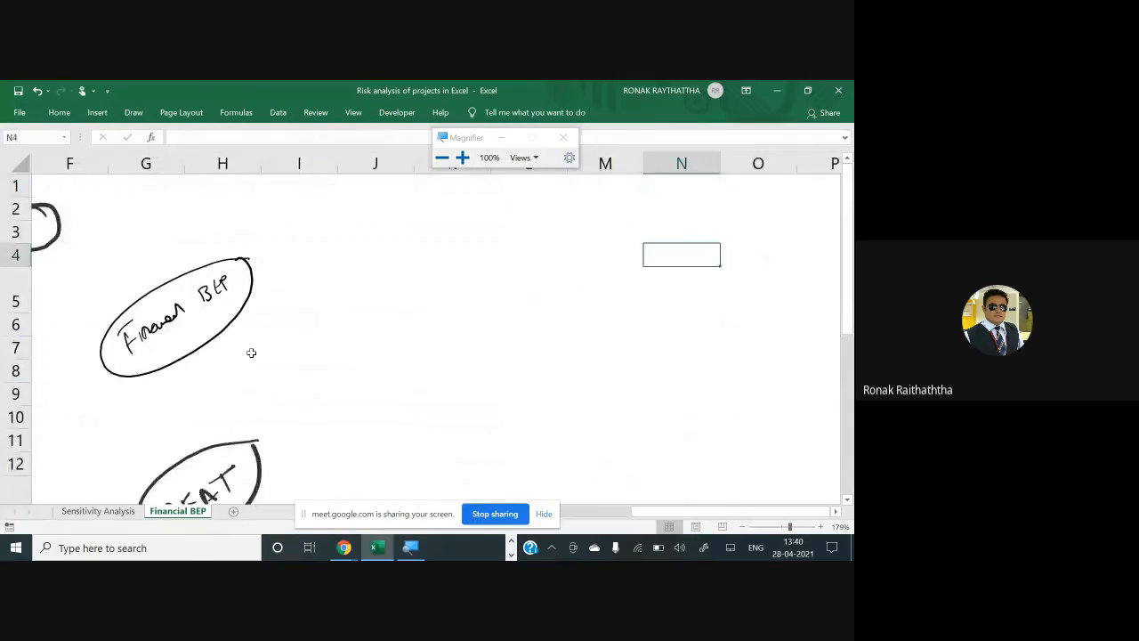
{"action": "key", "text": "Left"}
{"action": "key", "text": "Left"}
{"action": "key", "text": "Left"}
{"action": "key", "text": "Left"}
{"action": "key", "text": "Left"}
{"action": "key", "text": "Left"}
{"action": "key", "text": "Left"}
{"action": "key", "text": "Left"}
{"action": "key", "text": "Left"}
{"action": "key", "text": "Left"}
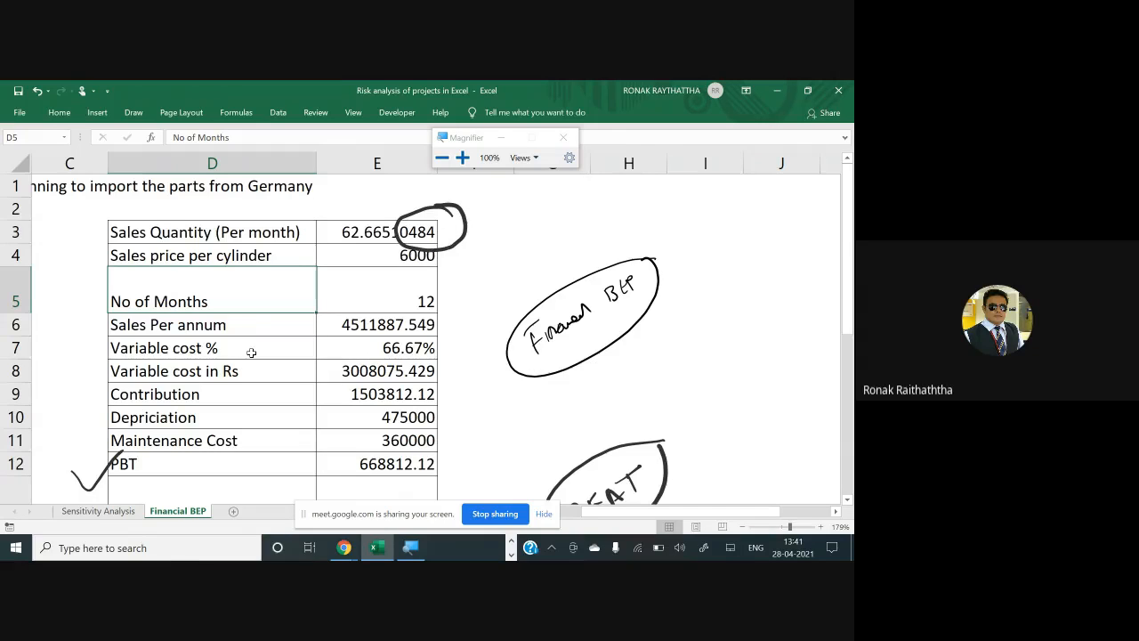
Magnify the screen to 150% and move the Magnifier toolbar out of the way of the Excel commands.
{"action": "left_click", "coordinate": [462, 158]}
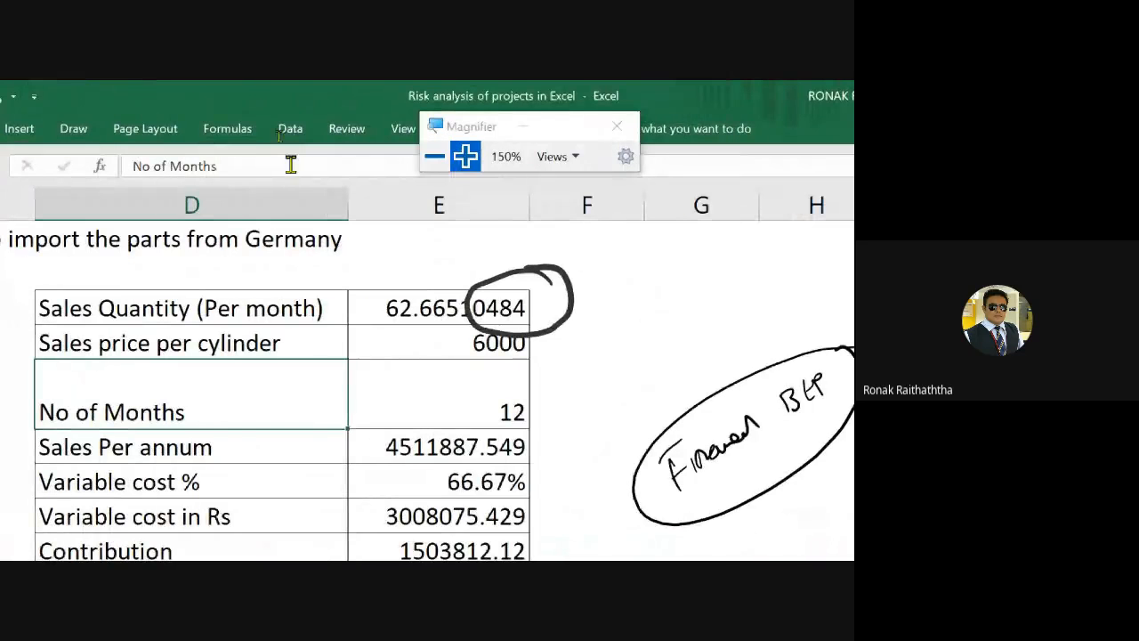
{"action": "left_click", "coordinate": [287, 127]}
{"action": "left_click_drag", "start_coordinate": [453, 119], "coordinate": [569, 428]}
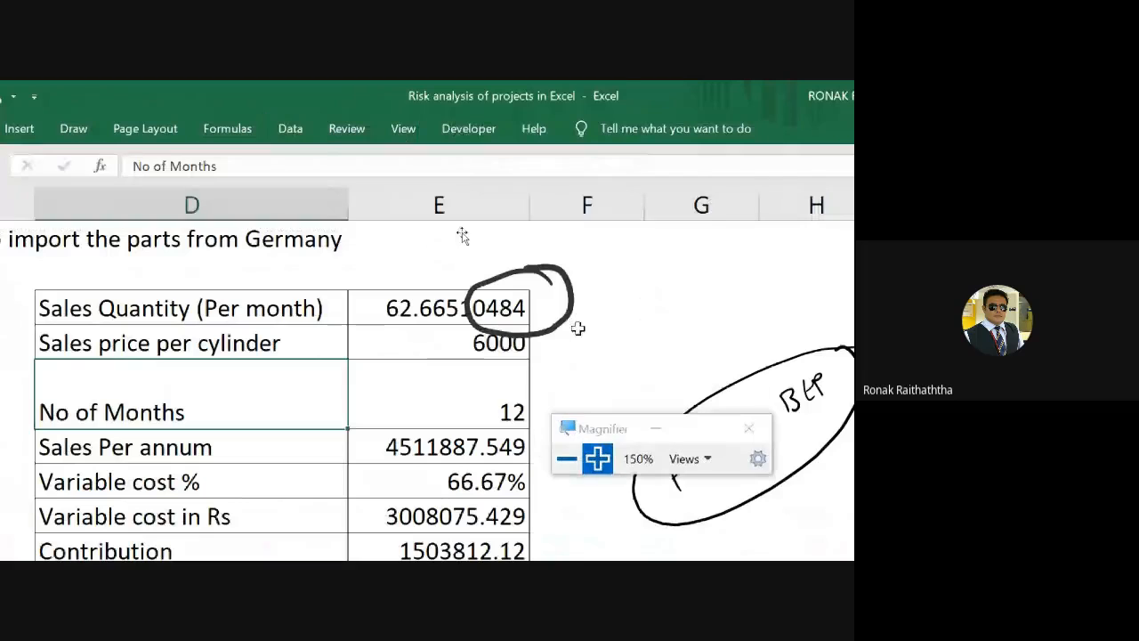
Start Goal Seek and set the NPV cell E19 as the set cell in place of D5.
{"action": "left_click", "coordinate": [293, 130]}
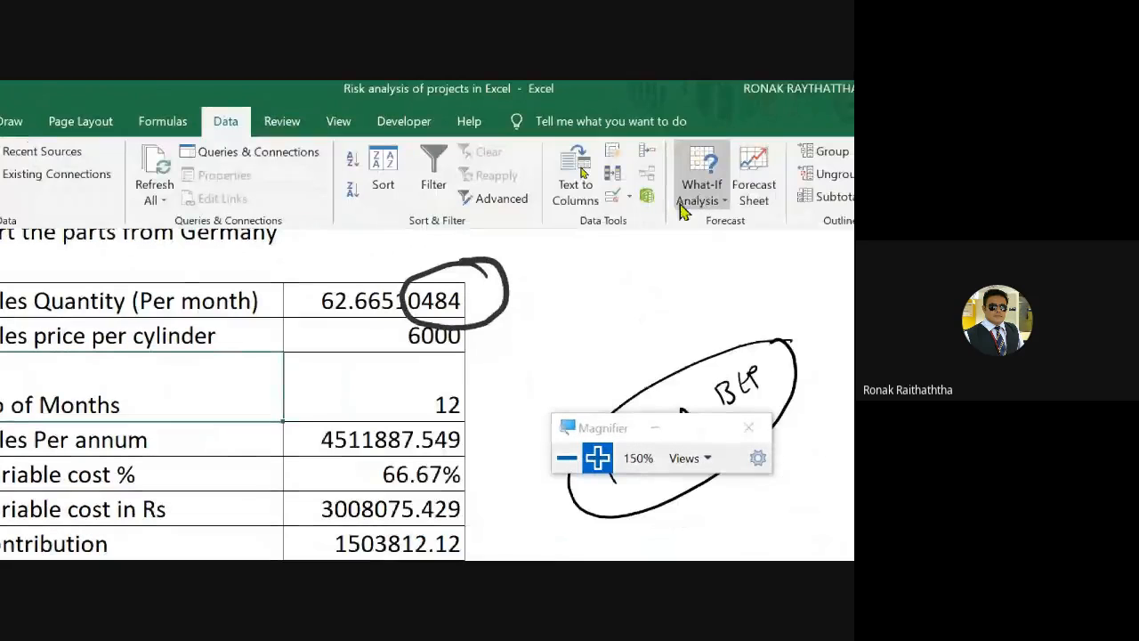
{"action": "left_click", "coordinate": [719, 204]}
{"action": "left_click", "coordinate": [736, 249]}
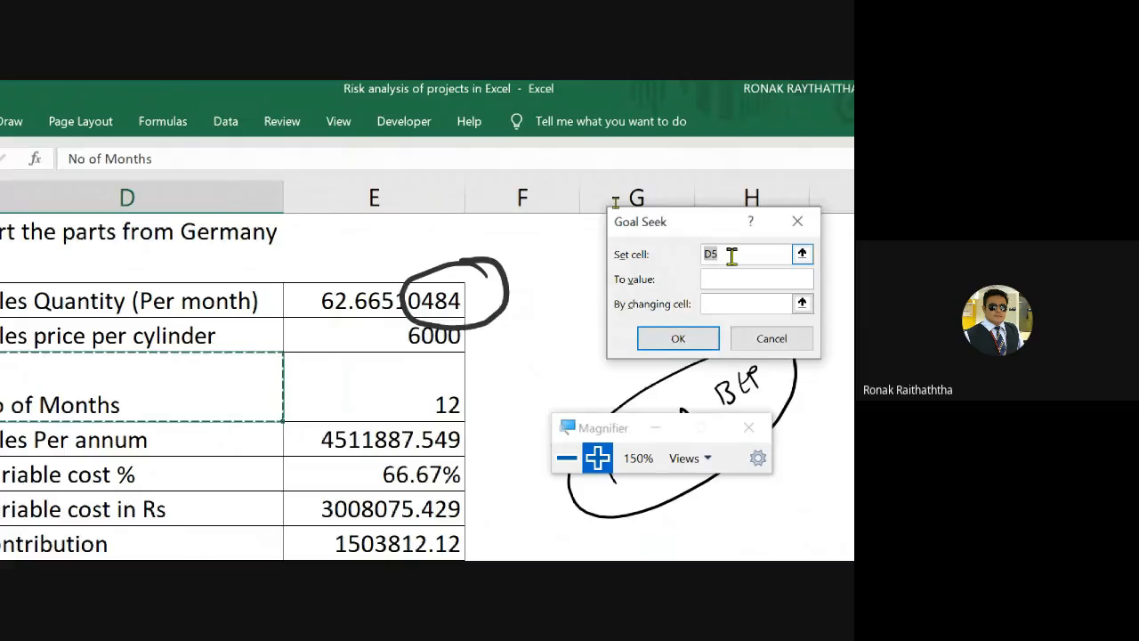
{"action": "key", "text": "BackSpace"}
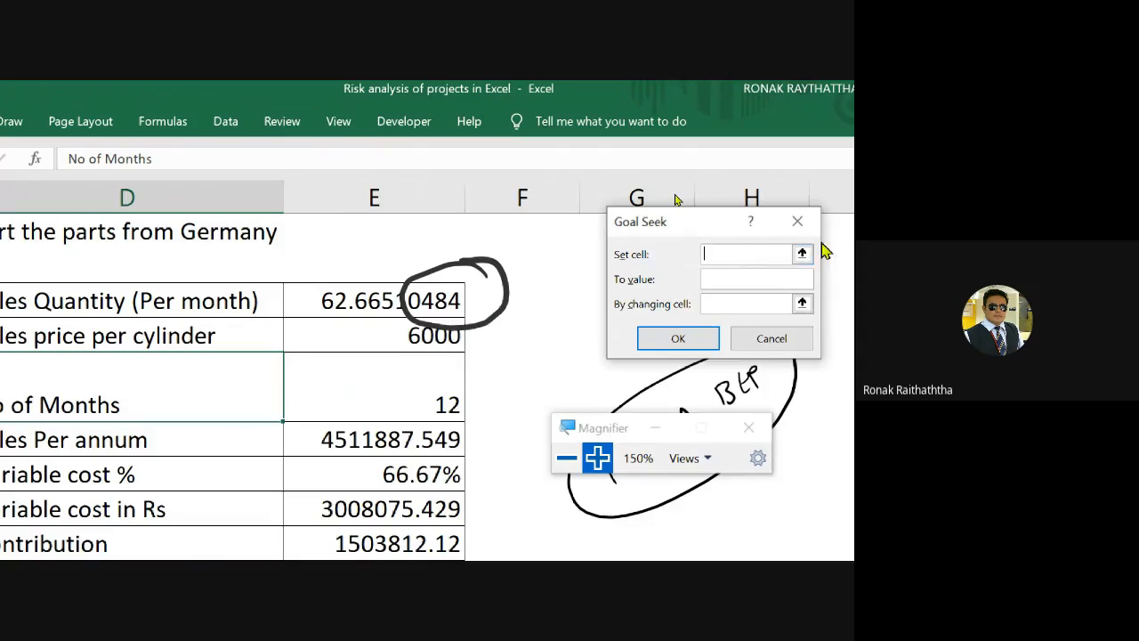
{"action": "left_click", "coordinate": [802, 255]}
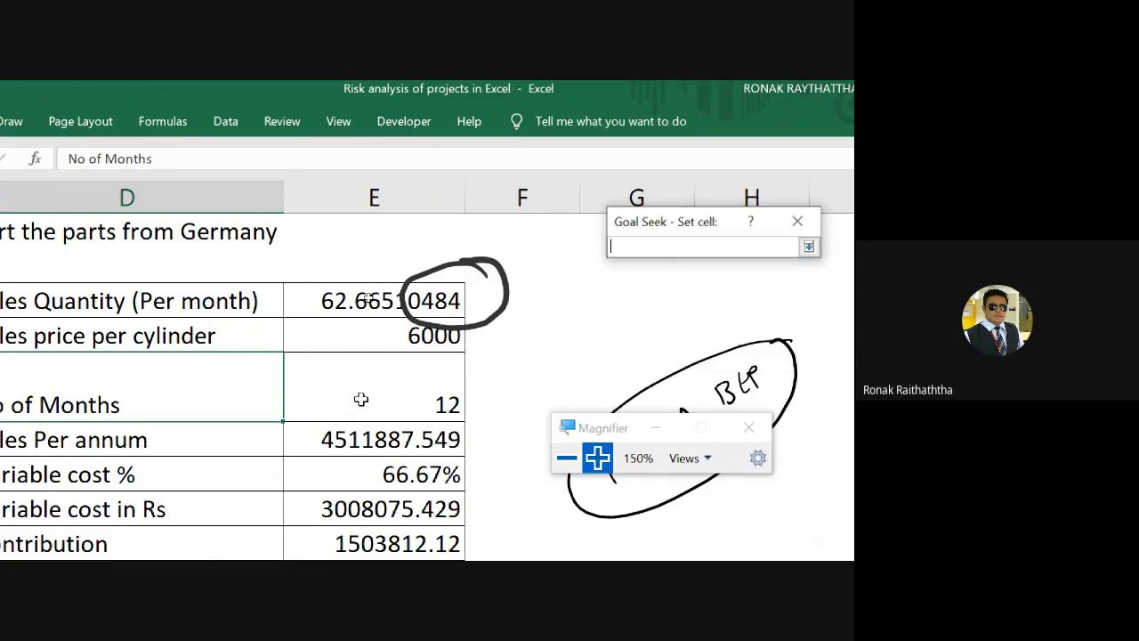
{"action": "scroll", "coordinate": [364, 403], "scroll_direction": "down", "scroll_amount": 6}
{"action": "scroll", "coordinate": [361, 389], "scroll_direction": "up", "scroll_amount": 2}
{"action": "left_click", "coordinate": [388, 333]}
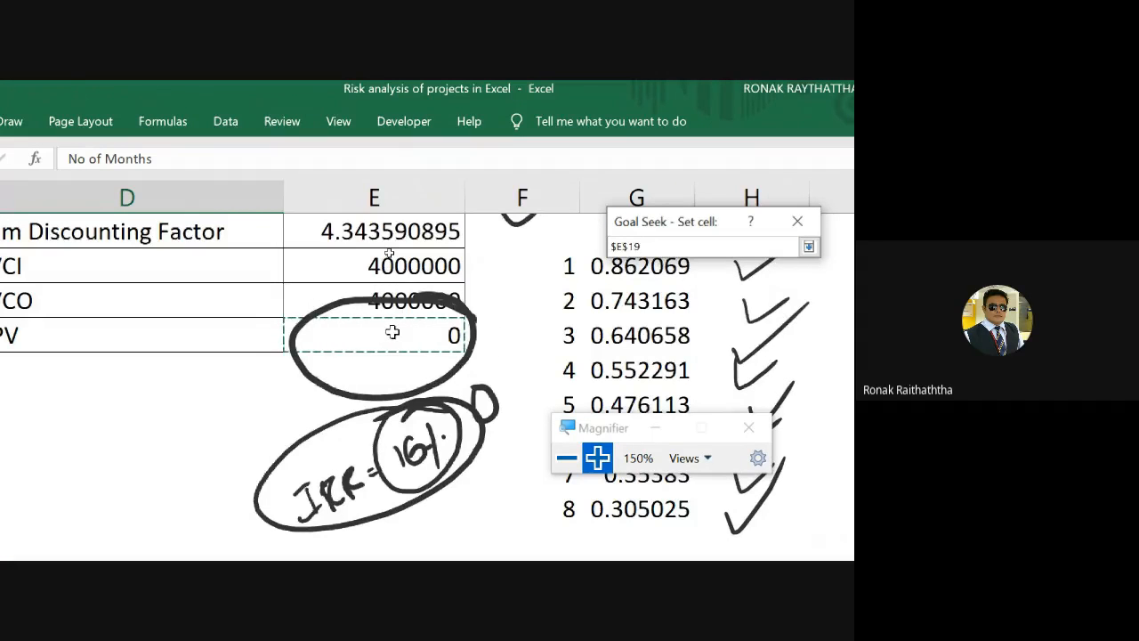
{"action": "key", "text": "Return"}
{"action": "left_click", "coordinate": [712, 278]}
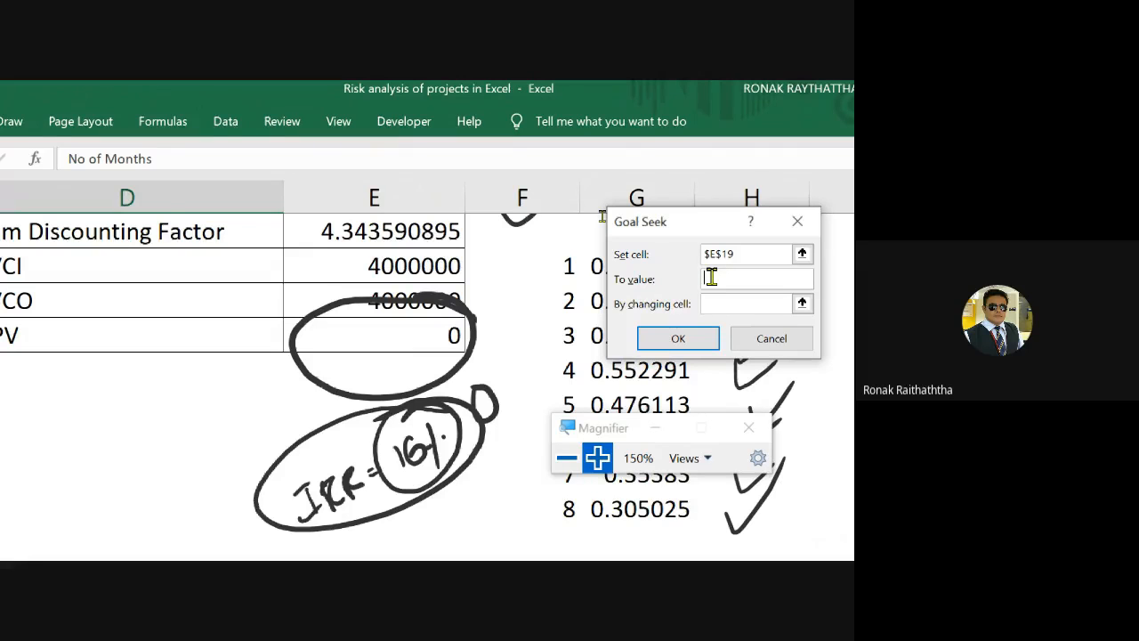
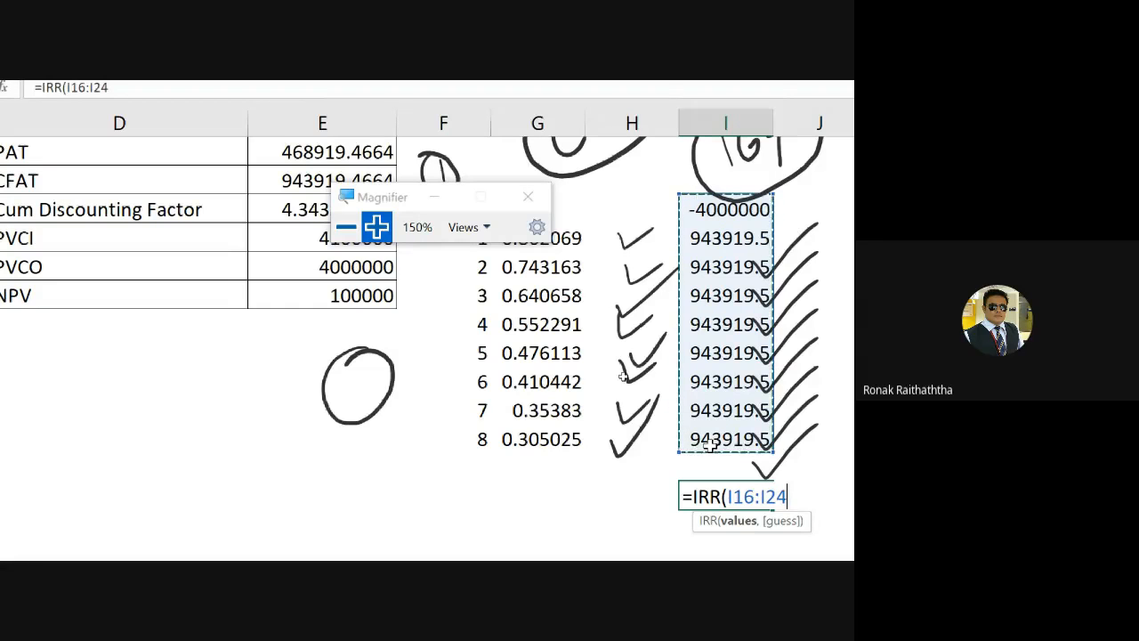
Complete the formula =IRR(I16:I24) in cell I26 for the cash flow series.
{"action": "key", "text": "BackSpace"}
{"action": "type", "text": ")"}
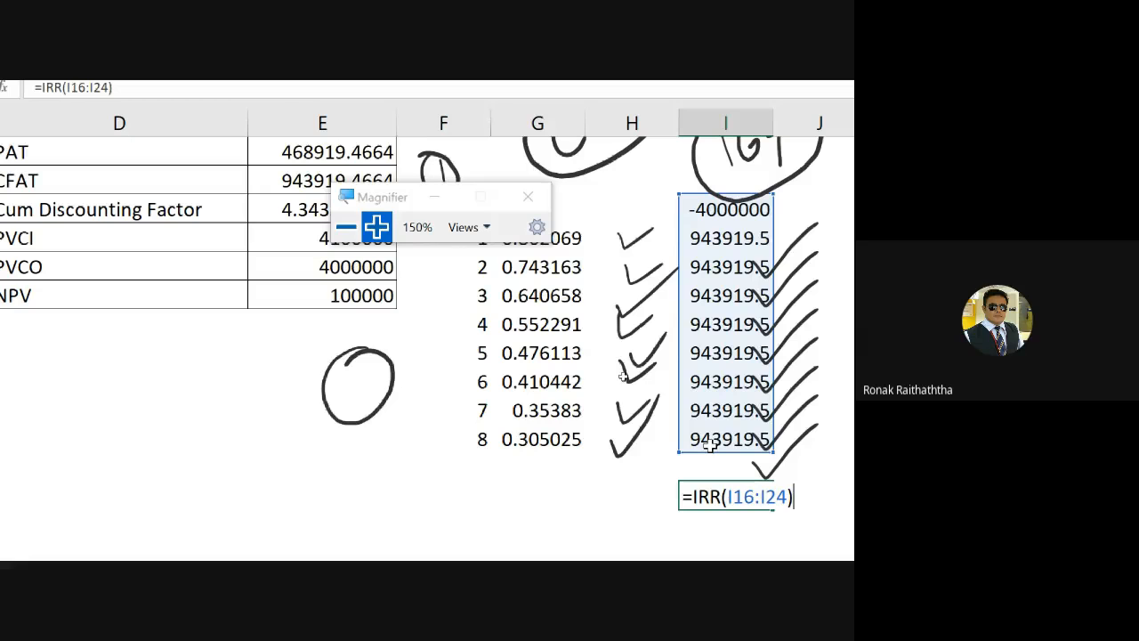
{"action": "key", "text": "Return"}
{"action": "key", "text": "Up"}
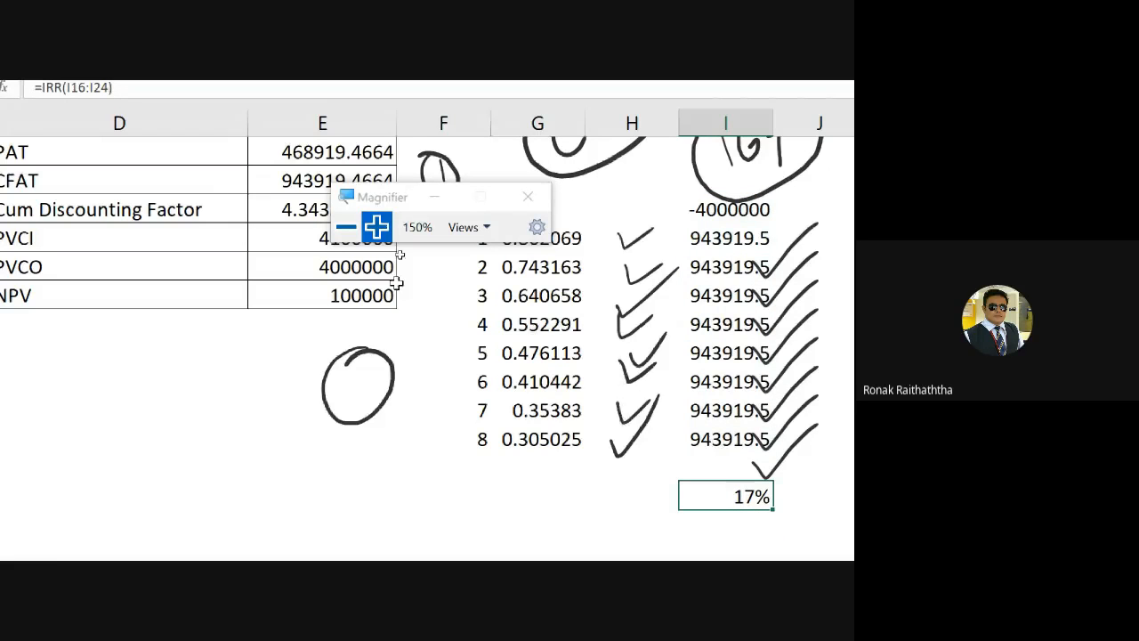
Move the Magnifier toolbar aside and format the IRR in I26 as a percentage with two decimals.
{"action": "left_click", "coordinate": [89, 130]}
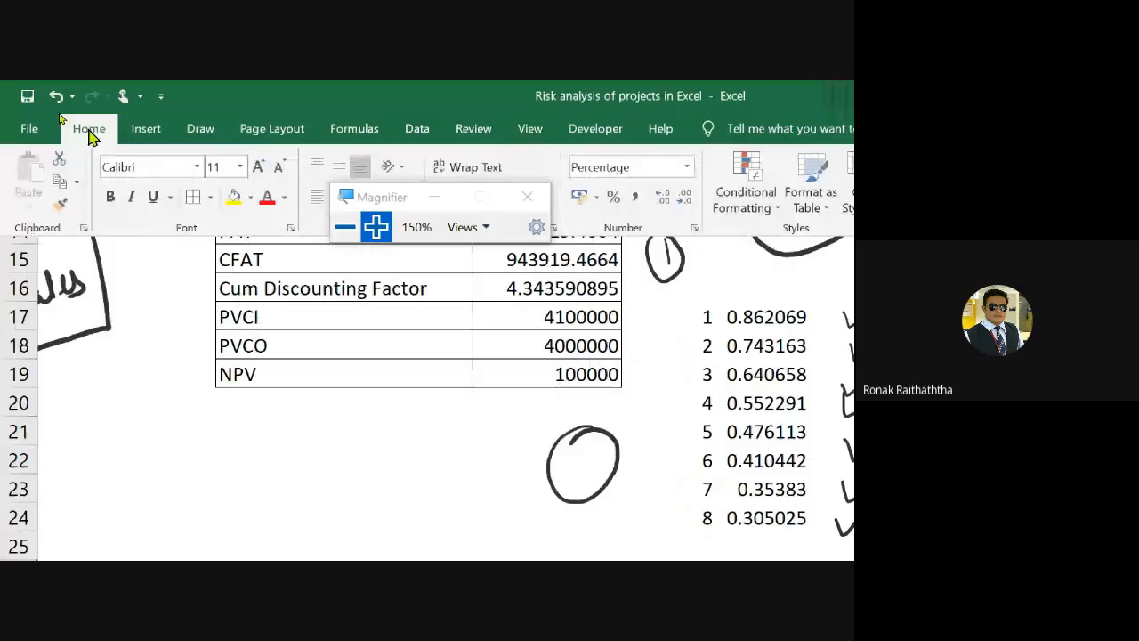
{"action": "left_click_drag", "start_coordinate": [357, 203], "coordinate": [338, 106]}
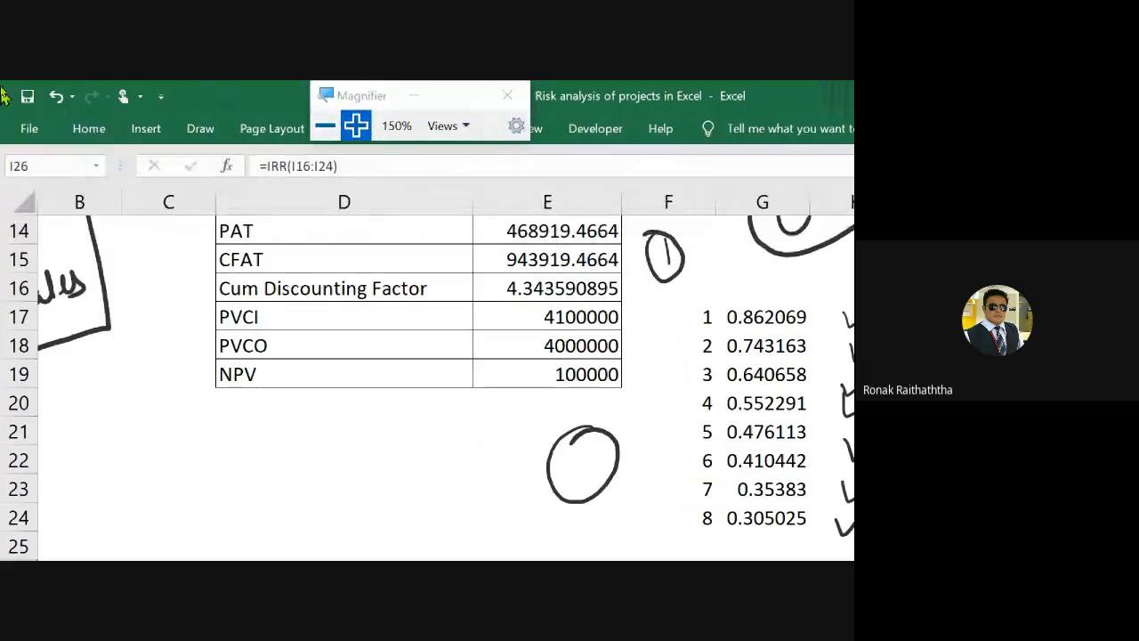
{"action": "left_click", "coordinate": [97, 130]}
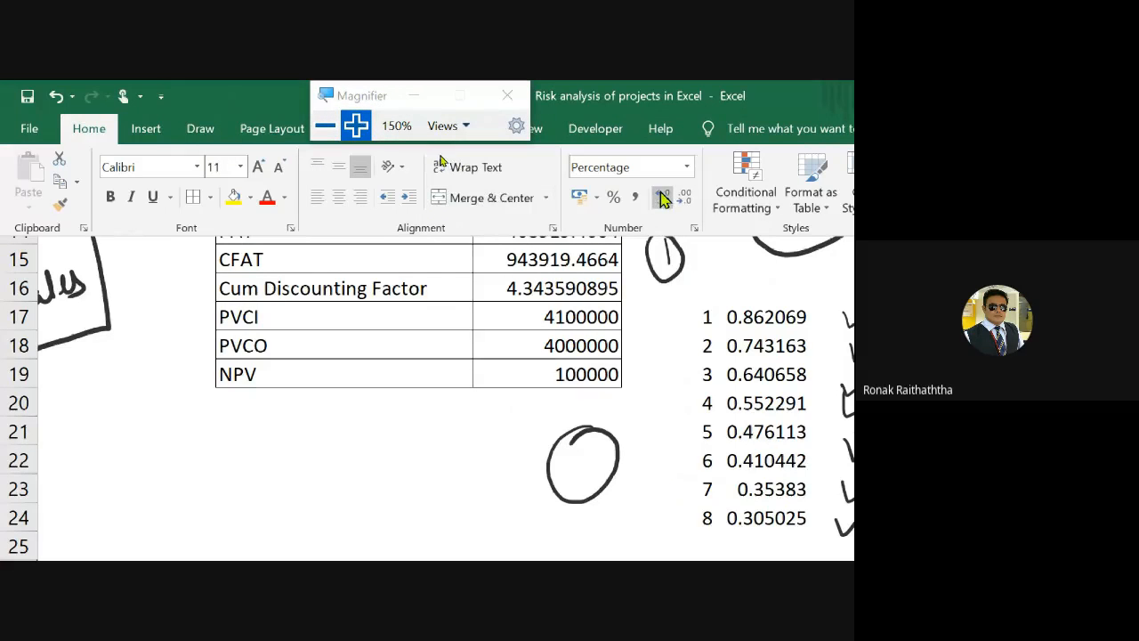
{"action": "left_click", "coordinate": [703, 287]}
{"action": "scroll", "coordinate": [703, 287], "scroll_direction": "right", "scroll_amount": 4}
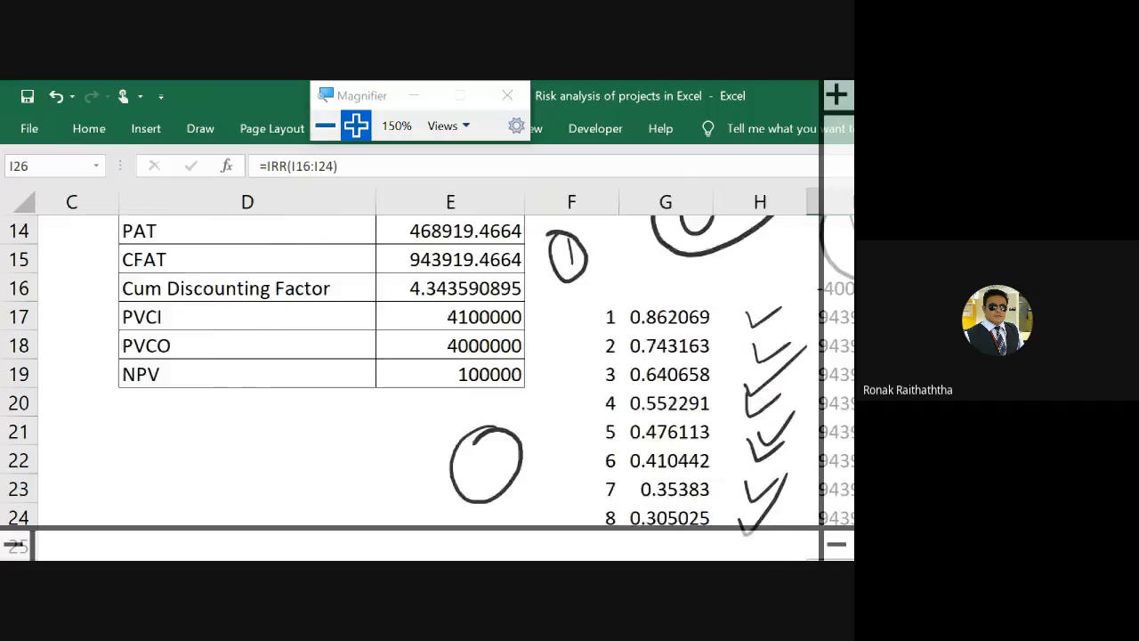
{"action": "scroll", "coordinate": [703, 288], "scroll_direction": "down", "scroll_amount": 2}
{"action": "scroll", "coordinate": [679, 312], "scroll_direction": "up", "scroll_amount": 1}
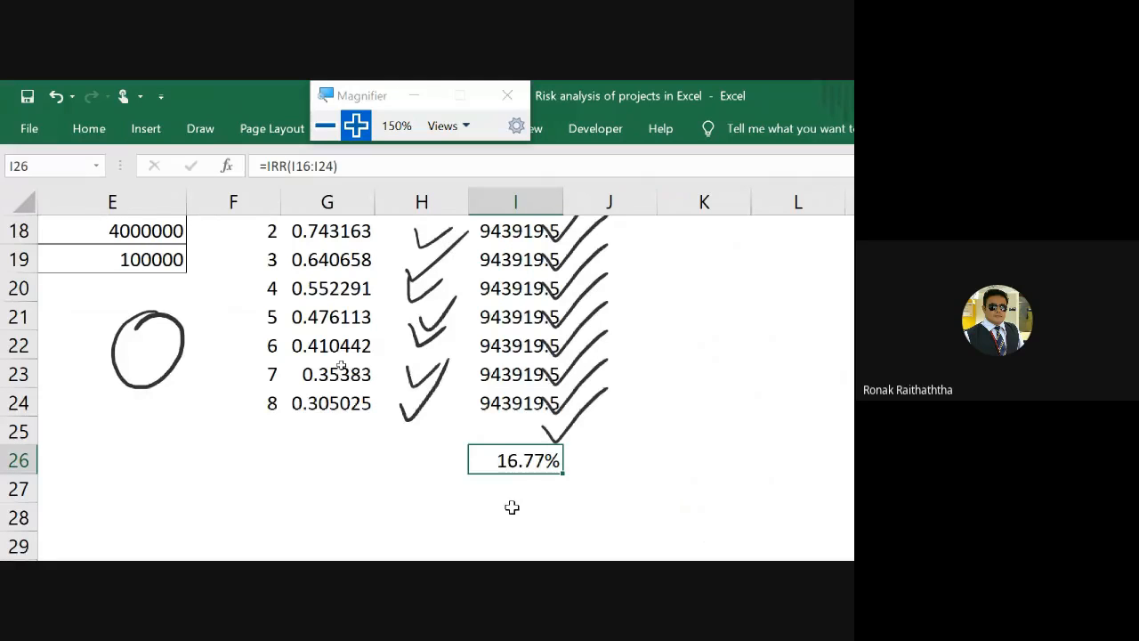
Return the Magnifier to 100%, switch to Google Meet to check the chat and switch back to the Excel workbook.
{"action": "left_click", "coordinate": [325, 125]}
{"action": "left_click", "coordinate": [265, 118]}
{"action": "key", "text": "alt+Tab"}
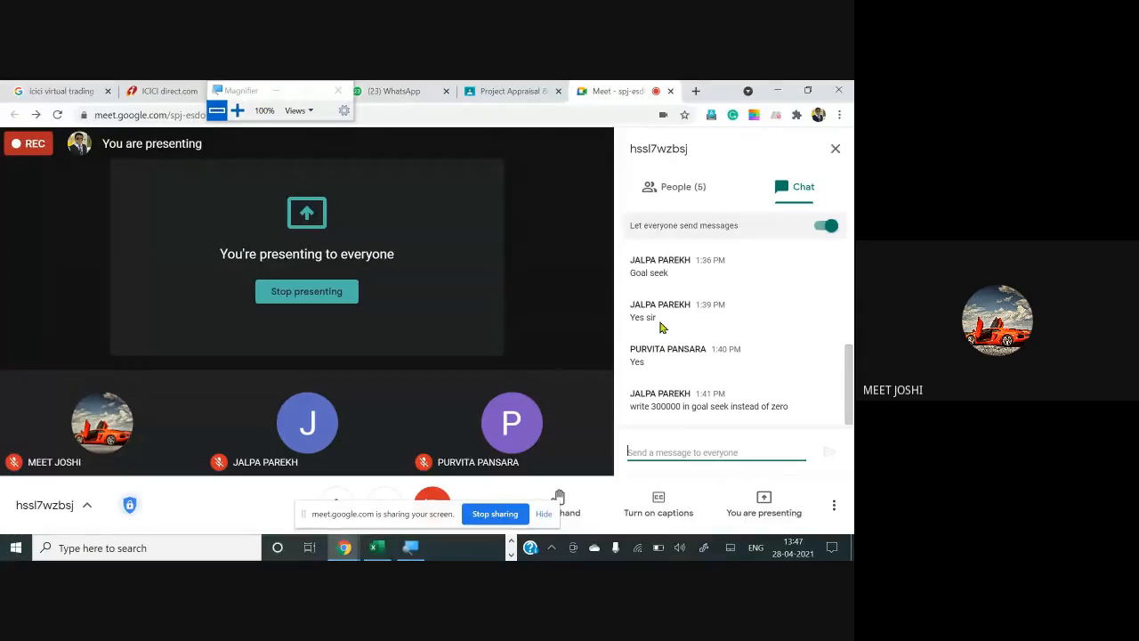
{"action": "key", "text": "alt+Tab"}
Handwrite "=" and "18%" in ink beside the cash flow column and circle the 18%.
{"action": "scroll", "coordinate": [574, 316], "scroll_direction": "up", "scroll_amount": 2}
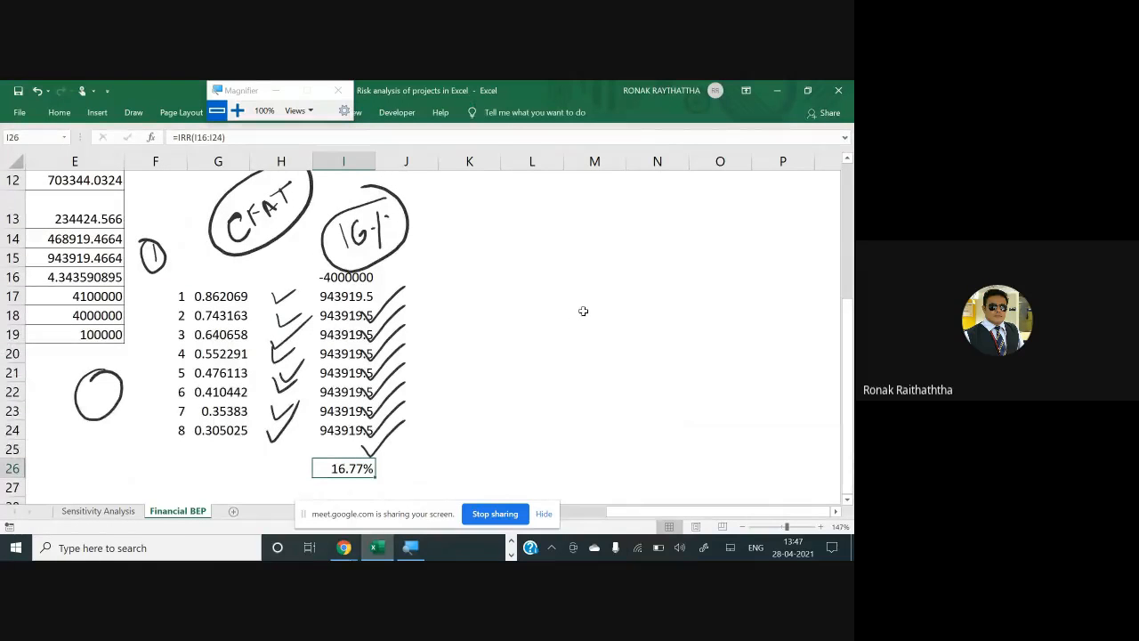
{"action": "left_click_drag", "start_coordinate": [542, 362], "coordinate": [562, 358]}
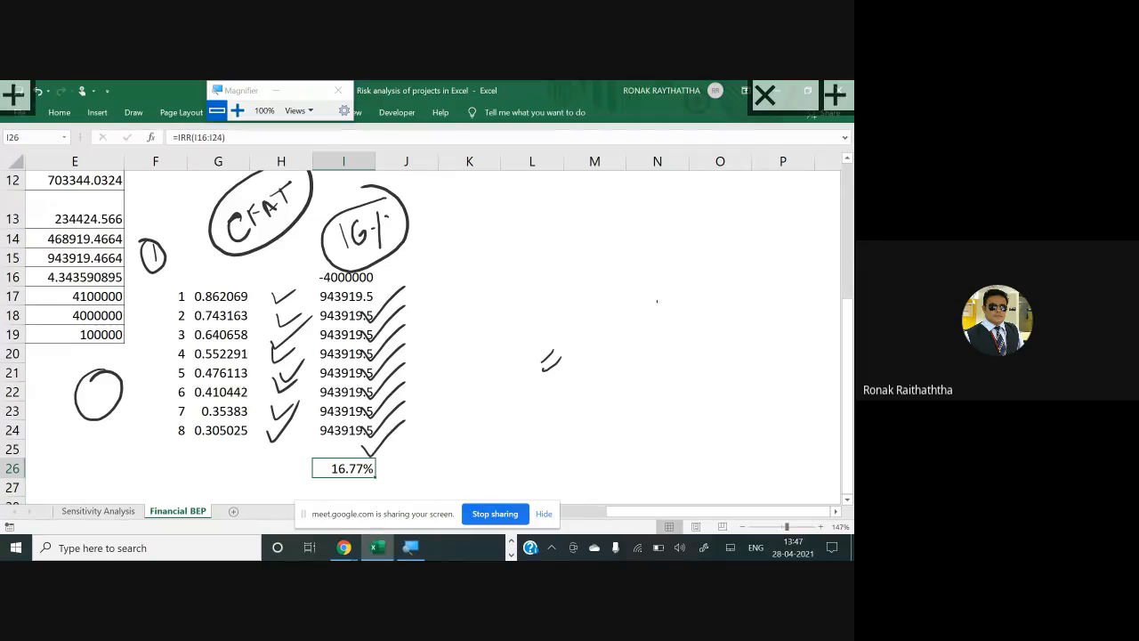
{"action": "mouse_move", "coordinate": [657, 297]}
{"action": "left_mouse_down"}
{"action": "mouse_move", "coordinate": [659, 320]}
{"action": "mouse_move", "coordinate": [675, 323]}
{"action": "left_mouse_up"}
{"action": "left_click_drag", "start_coordinate": [699, 280], "coordinate": [704, 326]}
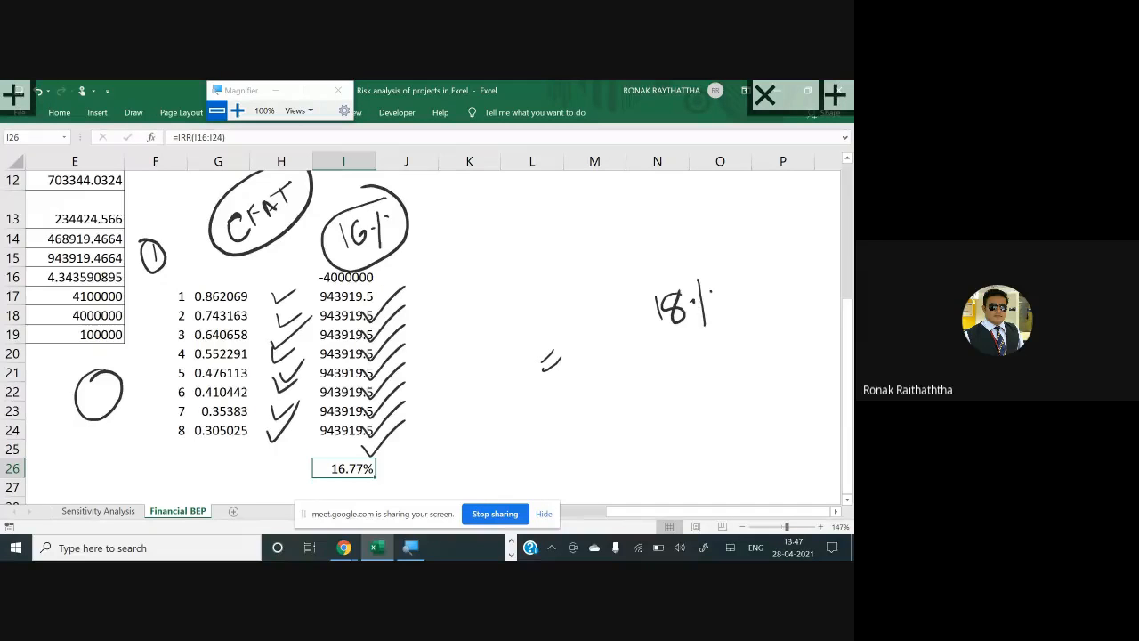
{"action": "mouse_move", "coordinate": [712, 247]}
{"action": "left_mouse_down"}
{"action": "mouse_move", "coordinate": [633, 321]}
{"action": "mouse_move", "coordinate": [746, 272]}
{"action": "mouse_move", "coordinate": [690, 249]}
{"action": "left_mouse_up"}
Handwrite "demand is fixed" underlined and "What should be my new Price?" below the 18%, circling "my new Price?" and adding a tick.
{"action": "mouse_move", "coordinate": [637, 429]}
{"action": "left_mouse_down"}
{"action": "mouse_move", "coordinate": [634, 452]}
{"action": "mouse_move", "coordinate": [718, 382]}
{"action": "mouse_move", "coordinate": [724, 392]}
{"action": "mouse_move", "coordinate": [750, 349]}
{"action": "mouse_move", "coordinate": [774, 392]}
{"action": "left_mouse_up"}
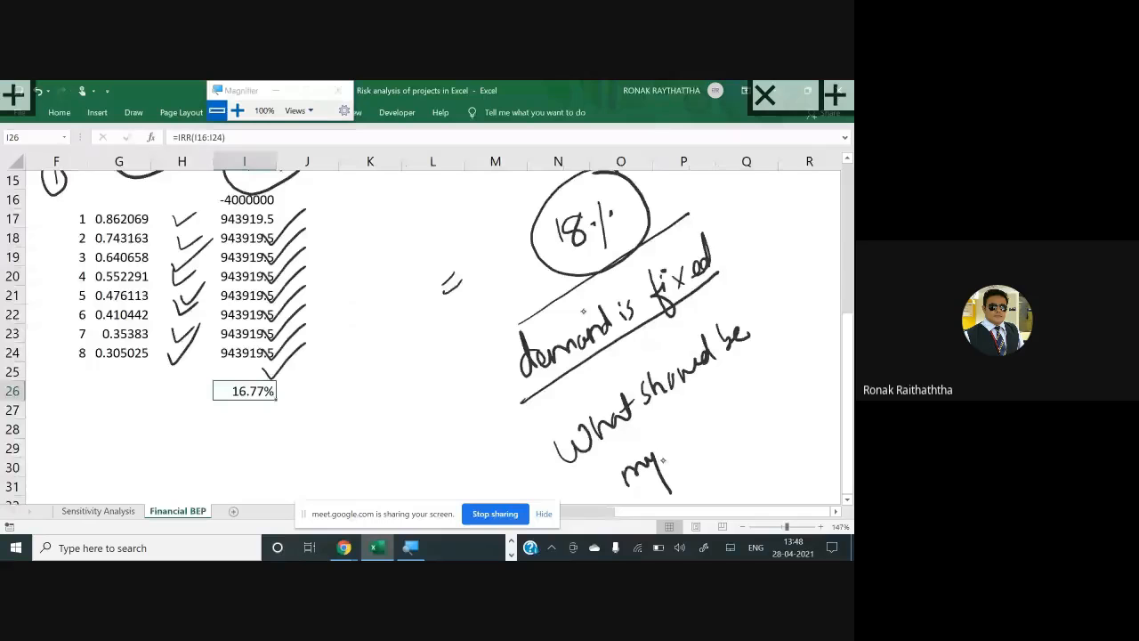
{"action": "mouse_move", "coordinate": [663, 460]}
{"action": "left_mouse_down"}
{"action": "mouse_move", "coordinate": [782, 354]}
{"action": "mouse_move", "coordinate": [784, 381]}
{"action": "left_mouse_up"}
{"action": "left_click_drag", "start_coordinate": [509, 454], "coordinate": [558, 401]}
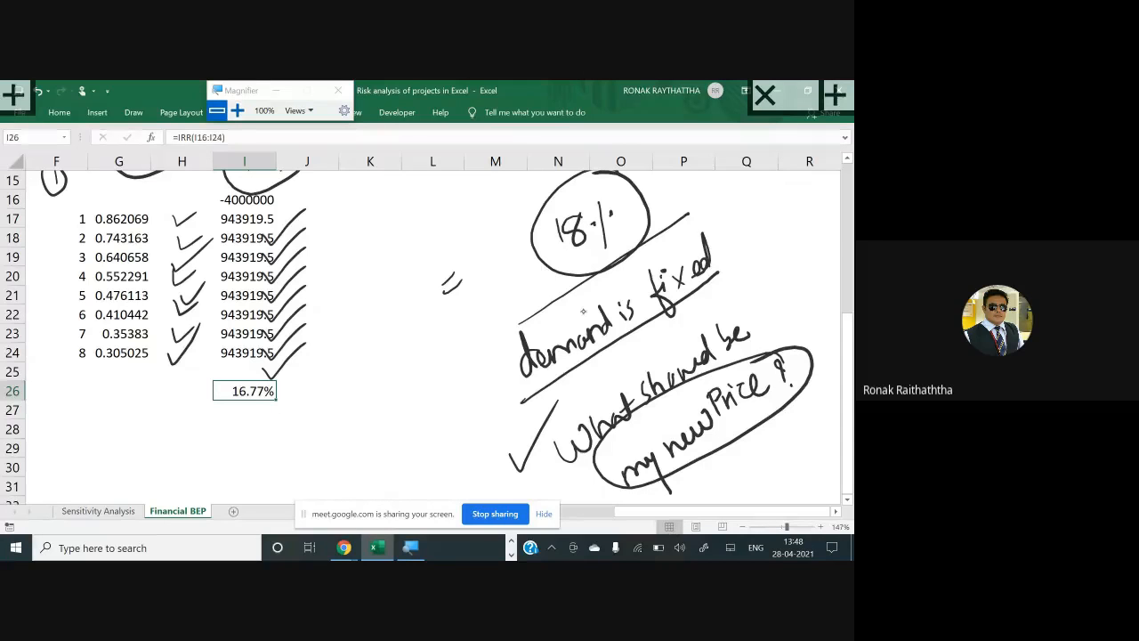
Handwrite a circled "IRR" in ink with an arrow from it to the circled 18%.
{"action": "mouse_move", "coordinate": [490, 308]}
{"action": "left_mouse_down"}
{"action": "mouse_move", "coordinate": [557, 252]}
{"action": "mouse_move", "coordinate": [546, 281]}
{"action": "left_mouse_up"}
{"action": "left_click_drag", "start_coordinate": [402, 358], "coordinate": [421, 388]}
{"action": "mouse_move", "coordinate": [424, 379]}
{"action": "left_mouse_down"}
{"action": "mouse_move", "coordinate": [454, 324]}
{"action": "mouse_move", "coordinate": [495, 307]}
{"action": "left_mouse_up"}
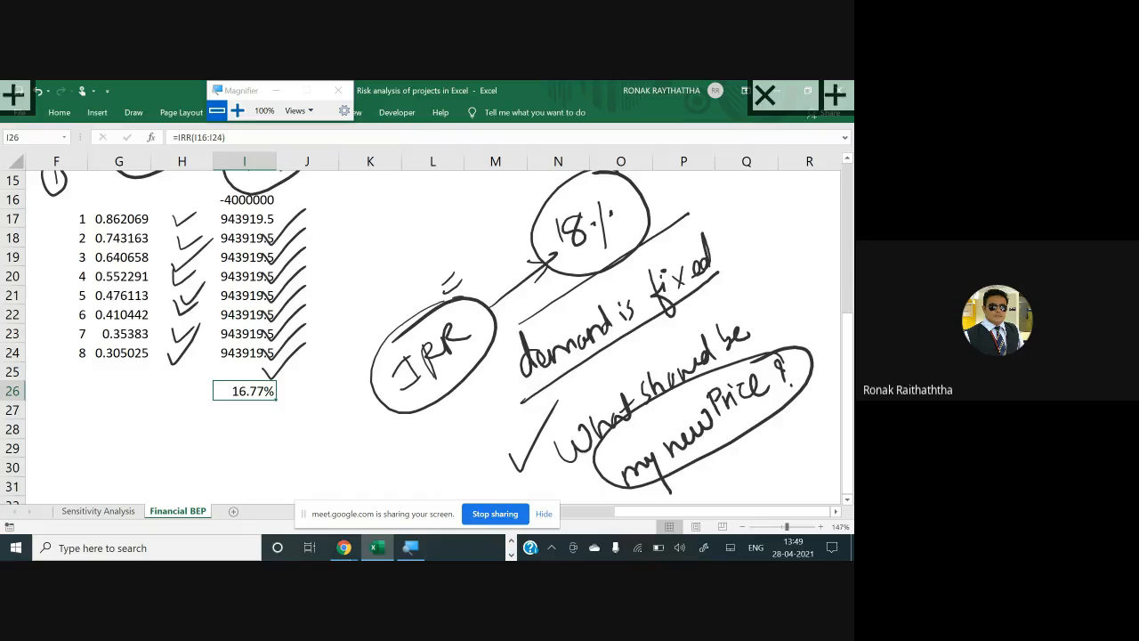
Alternate between Google Meet and the Excel workbook to check the chat for replies to the handwritten price question.
{"action": "key", "text": "alt+Tab"}
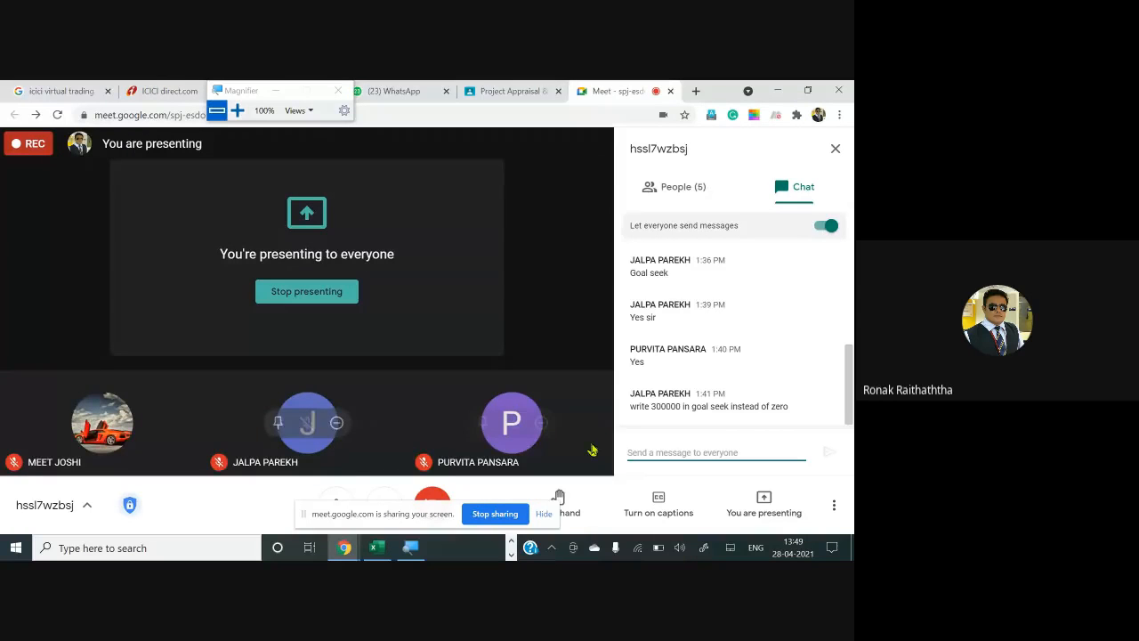
{"action": "key", "text": "alt+Tab"}
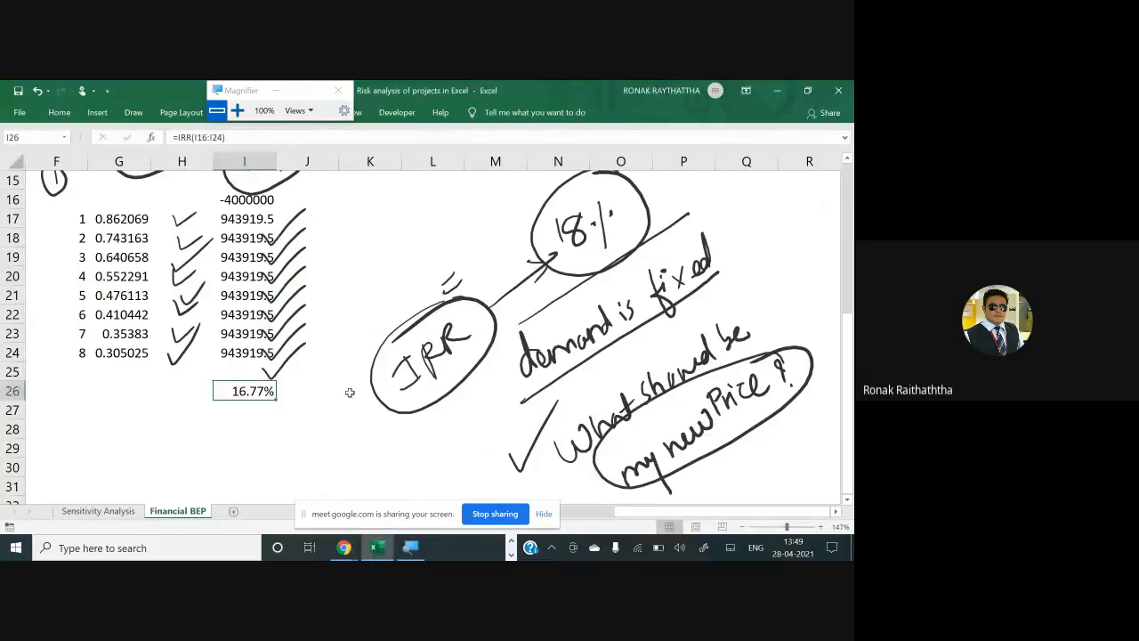
{"action": "scroll", "coordinate": [350, 393], "scroll_direction": "up", "scroll_amount": 1}
{"action": "scroll", "coordinate": [350, 393], "scroll_direction": "down", "scroll_amount": 1}
{"action": "key", "text": "alt+Tab"}
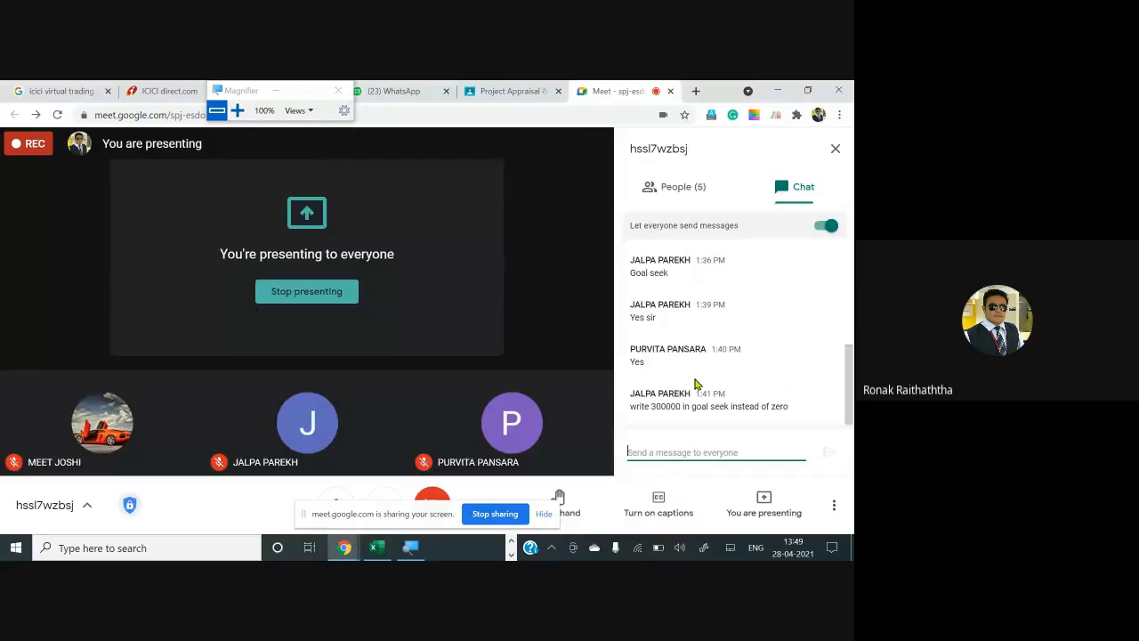
{"action": "key", "text": "alt+Tab"}
{"action": "key", "text": "alt+Tab"}
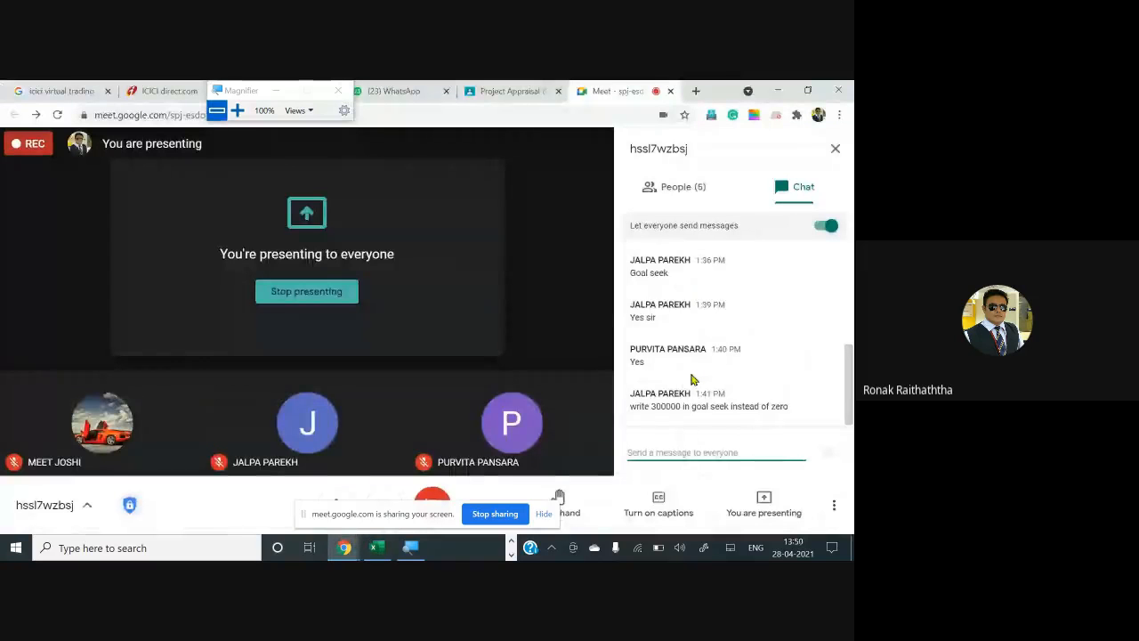
{"action": "key", "text": "alt+Tab"}
{"action": "scroll", "coordinate": [327, 357], "scroll_direction": "up", "scroll_amount": 1}
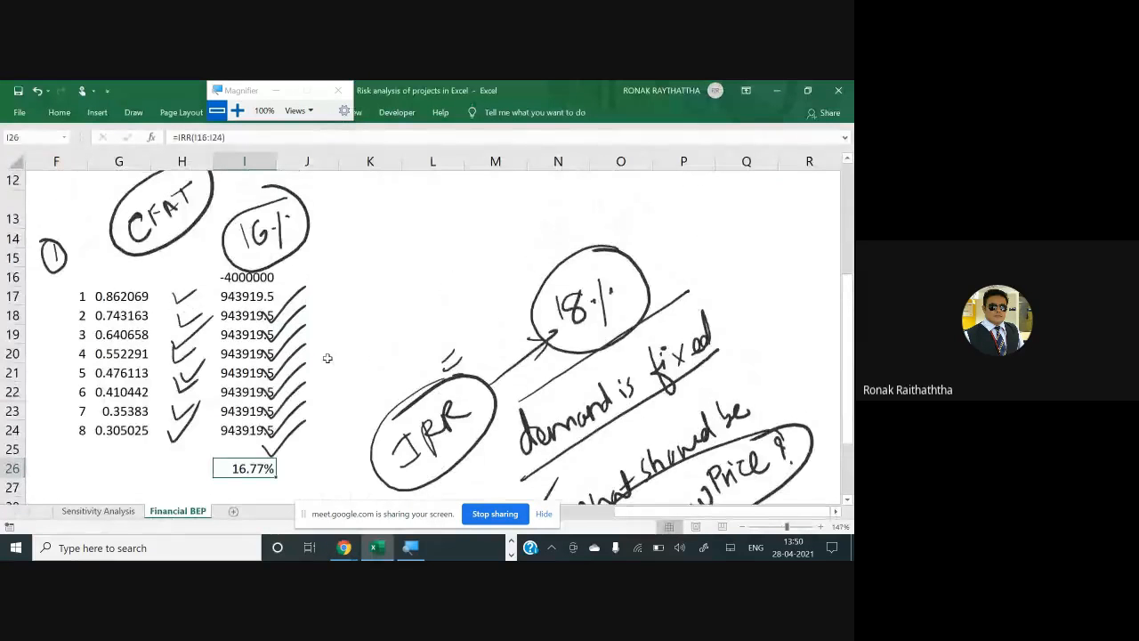
{"action": "scroll", "coordinate": [327, 358], "scroll_direction": "down", "scroll_amount": 1}
{"action": "key", "text": "alt+Tab"}
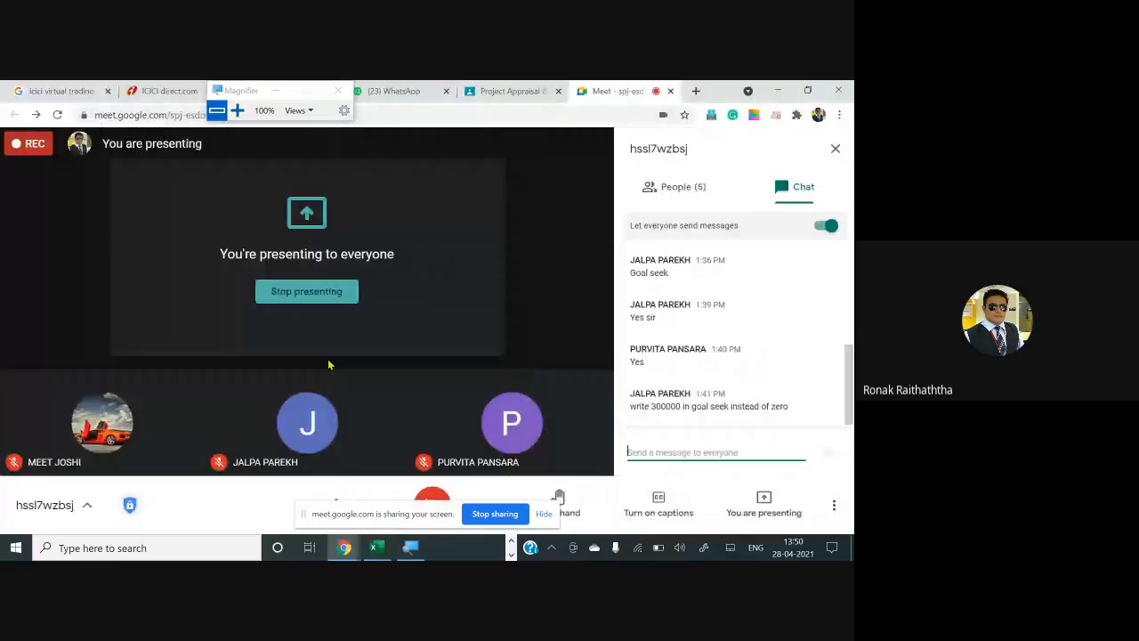
{"action": "key", "text": "alt+Tab"}
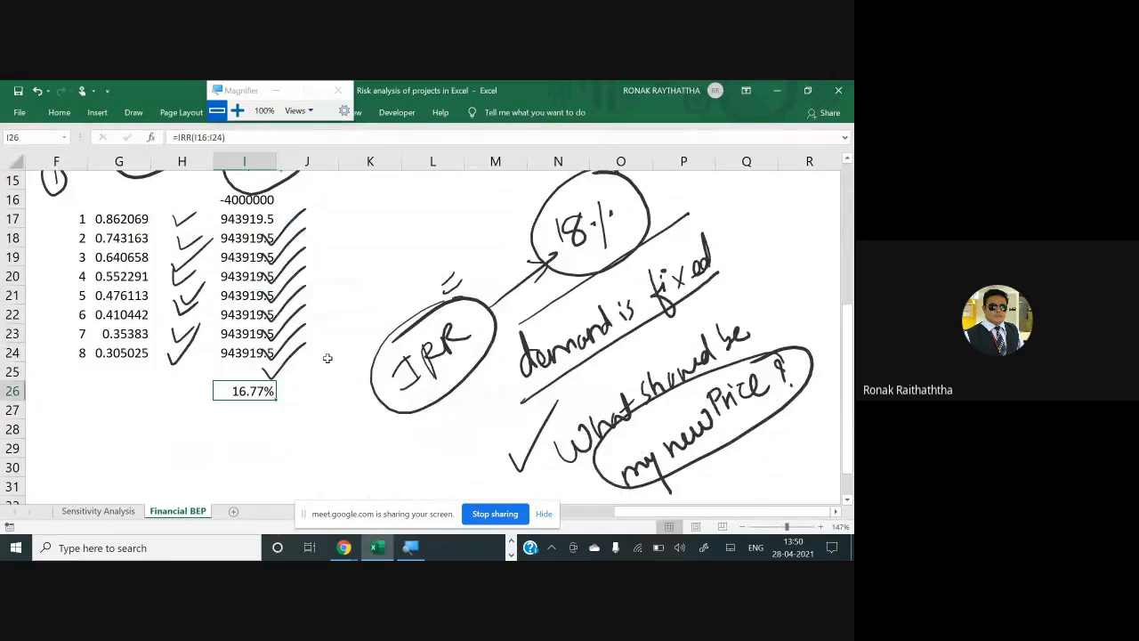
Select cell C25 beside the calculation table in columns D and E.
{"action": "key", "text": "Left"}
{"action": "key", "text": "Left"}
{"action": "key", "text": "Left"}
{"action": "key", "text": "Left"}
{"action": "key", "text": "Left"}
{"action": "key", "text": "Left"}
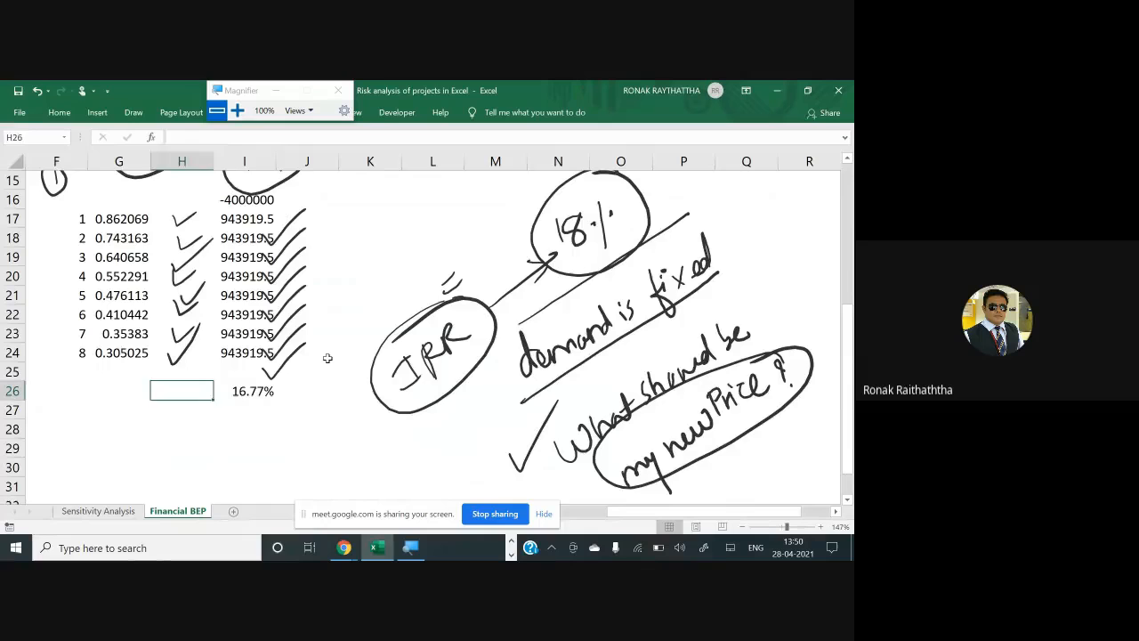
{"action": "key", "text": "Up"}
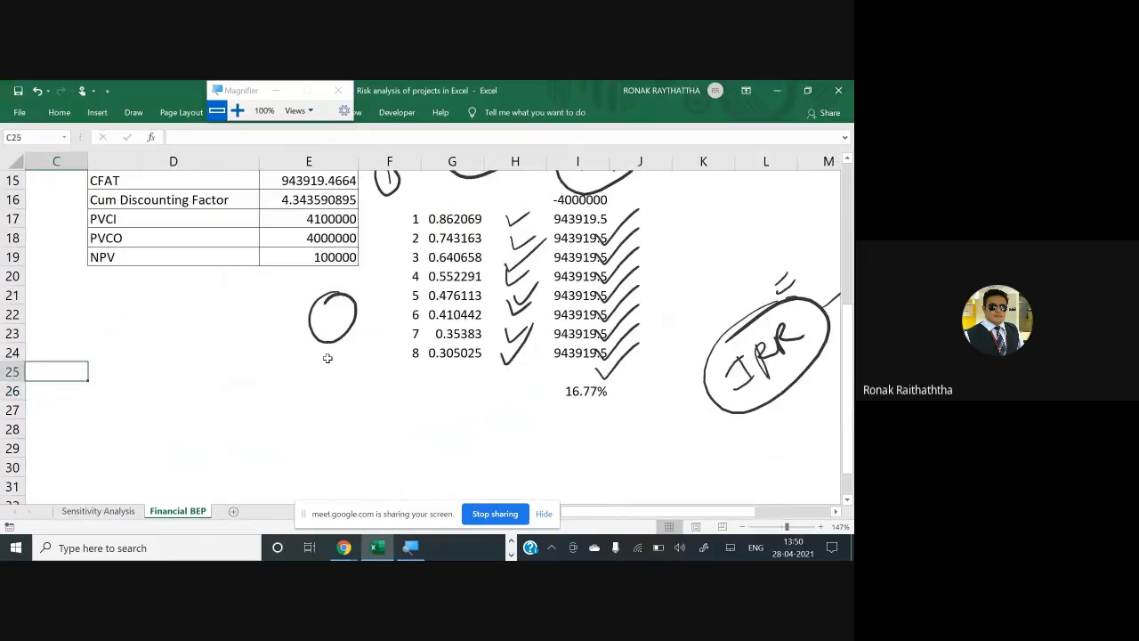
Check the Google Meet chat again, return to Excel and review the calculation table from NPV up to the monthly Sales Quantity.
{"action": "key", "text": "alt+Tab"}
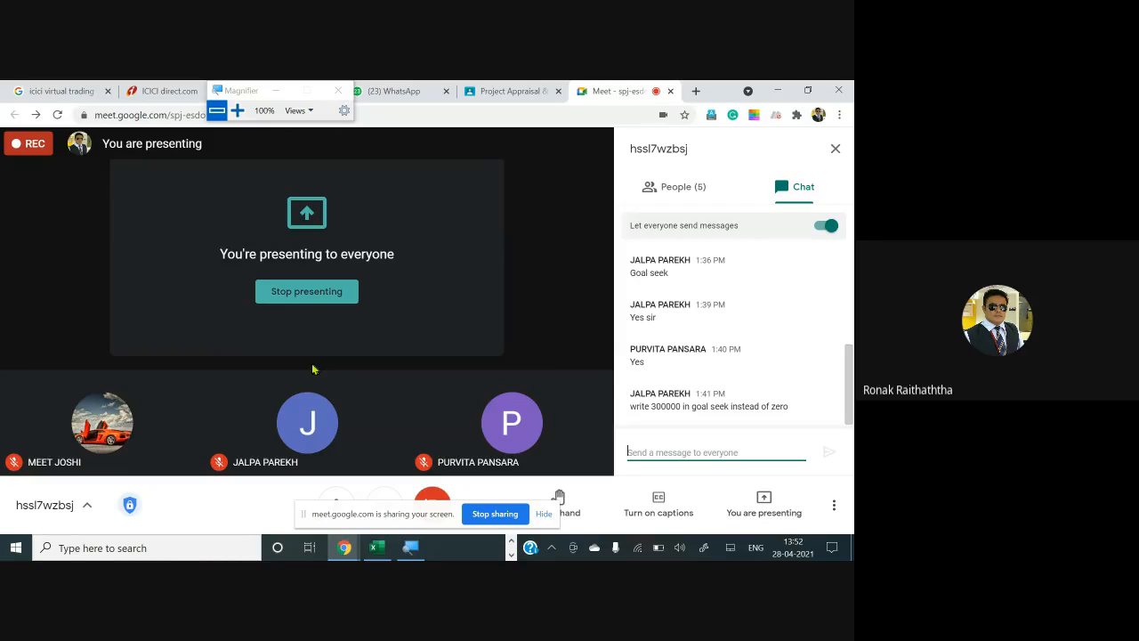
{"action": "key", "text": "alt+Tab"}
{"action": "scroll", "coordinate": [364, 316], "scroll_direction": "up", "scroll_amount": 2}
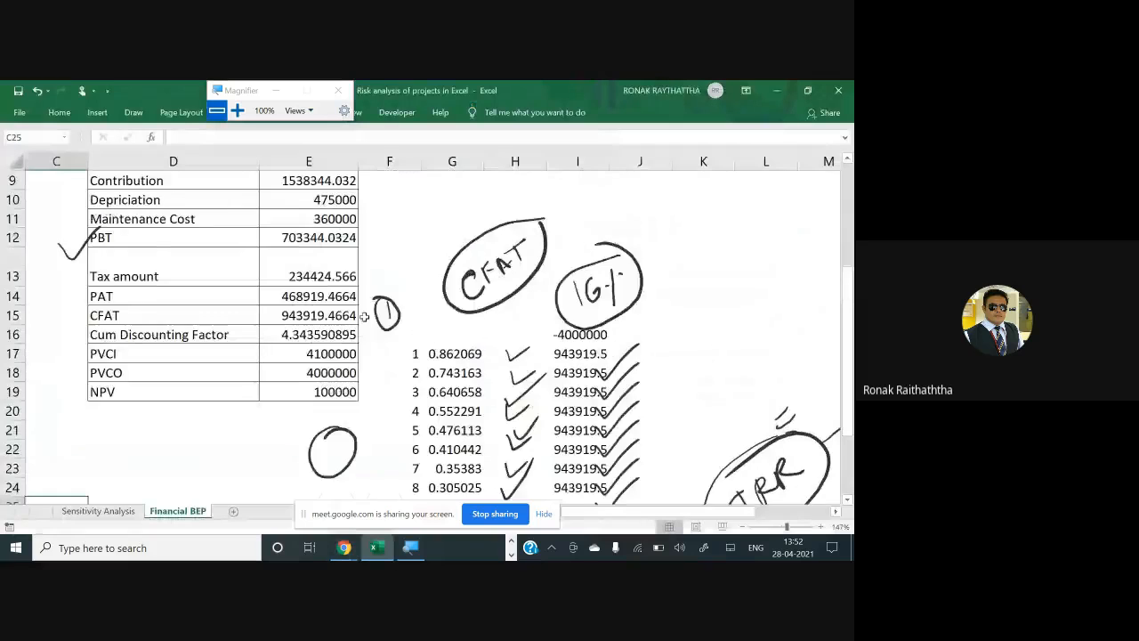
{"action": "scroll", "coordinate": [364, 316], "scroll_direction": "up", "scroll_amount": 3}
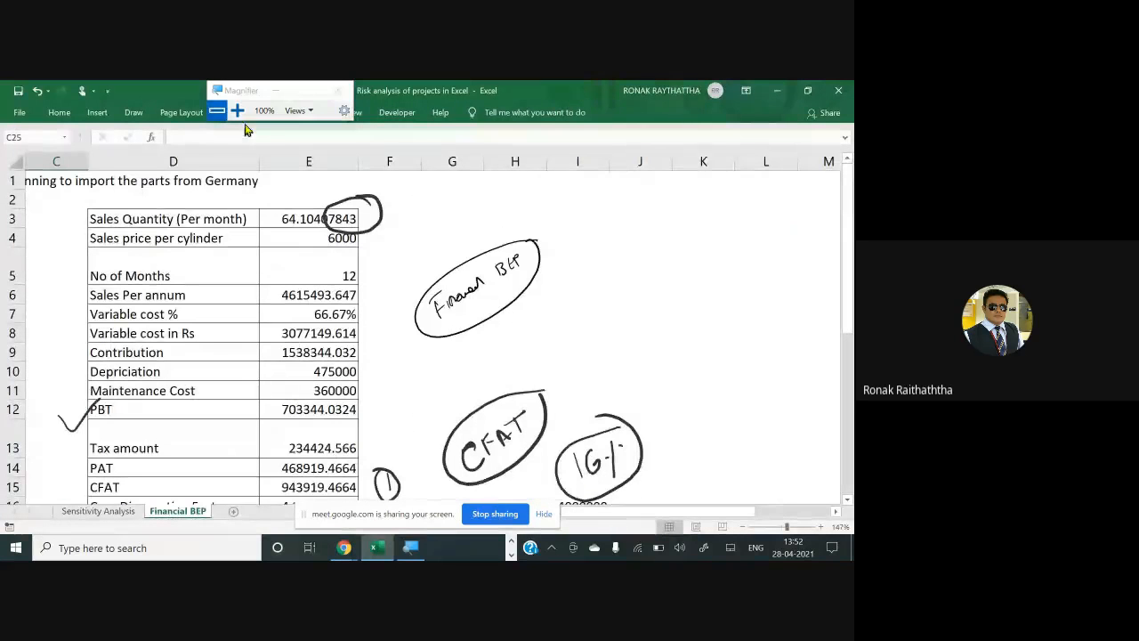
Move the Magnifier window clear of the ribbon and select the IRR formula result in cell I26.
{"action": "left_click_drag", "start_coordinate": [242, 91], "coordinate": [746, 293]}
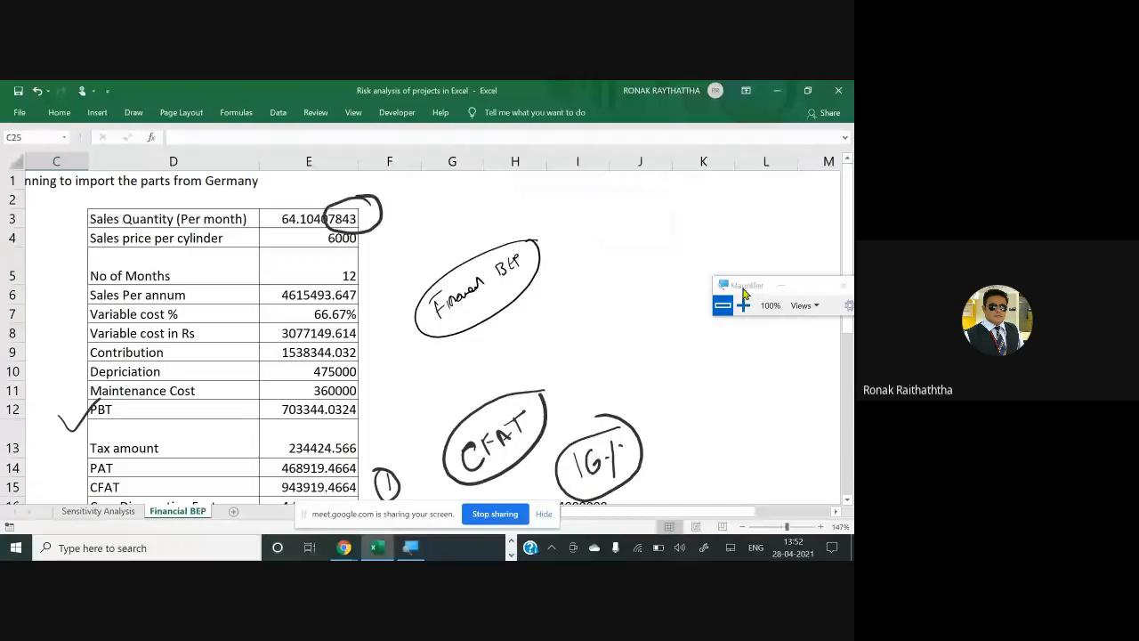
{"action": "scroll", "coordinate": [356, 397], "scroll_direction": "down", "scroll_amount": 1}
{"action": "scroll", "coordinate": [354, 392], "scroll_direction": "down", "scroll_amount": 7}
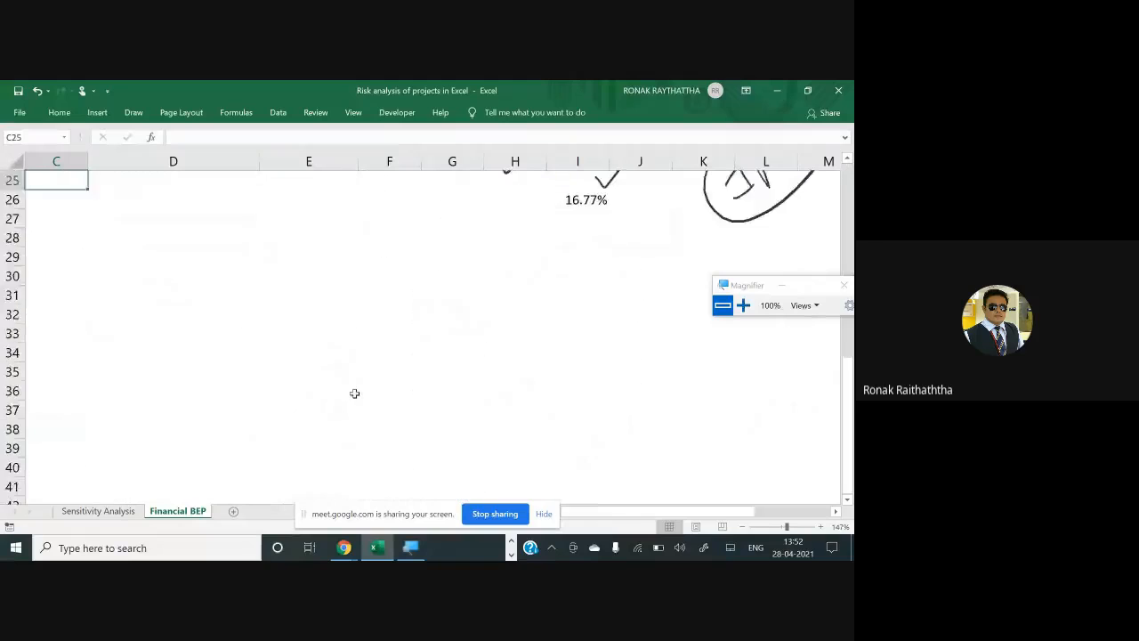
{"action": "scroll", "coordinate": [355, 392], "scroll_direction": "up", "scroll_amount": 8}
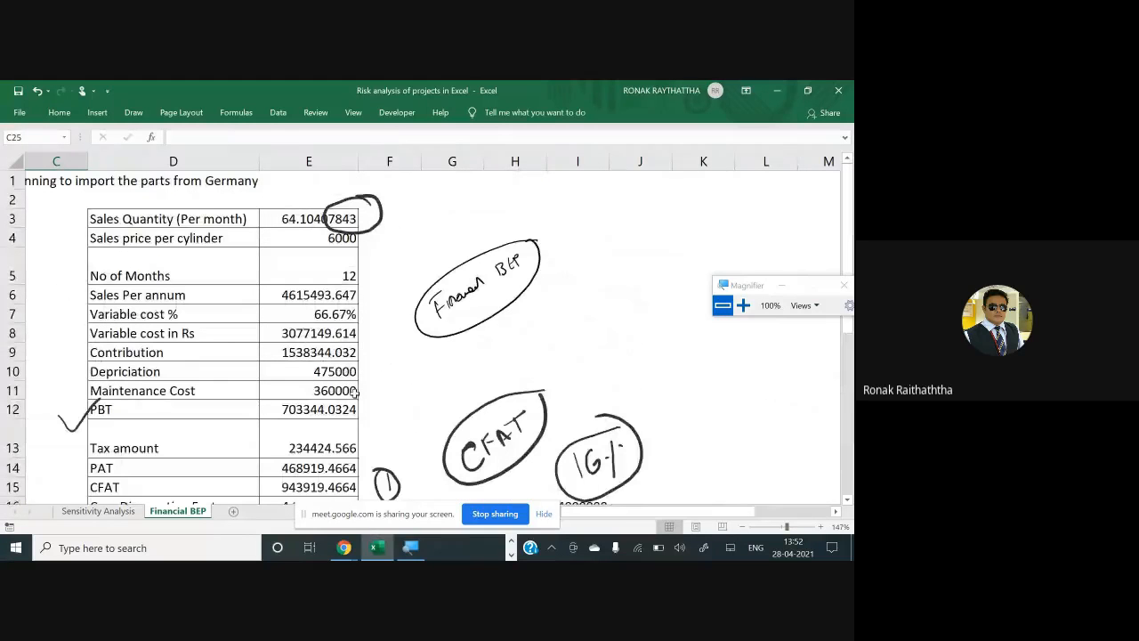
{"action": "scroll", "coordinate": [355, 393], "scroll_direction": "down", "scroll_amount": 5}
{"action": "left_click", "coordinate": [566, 376]}
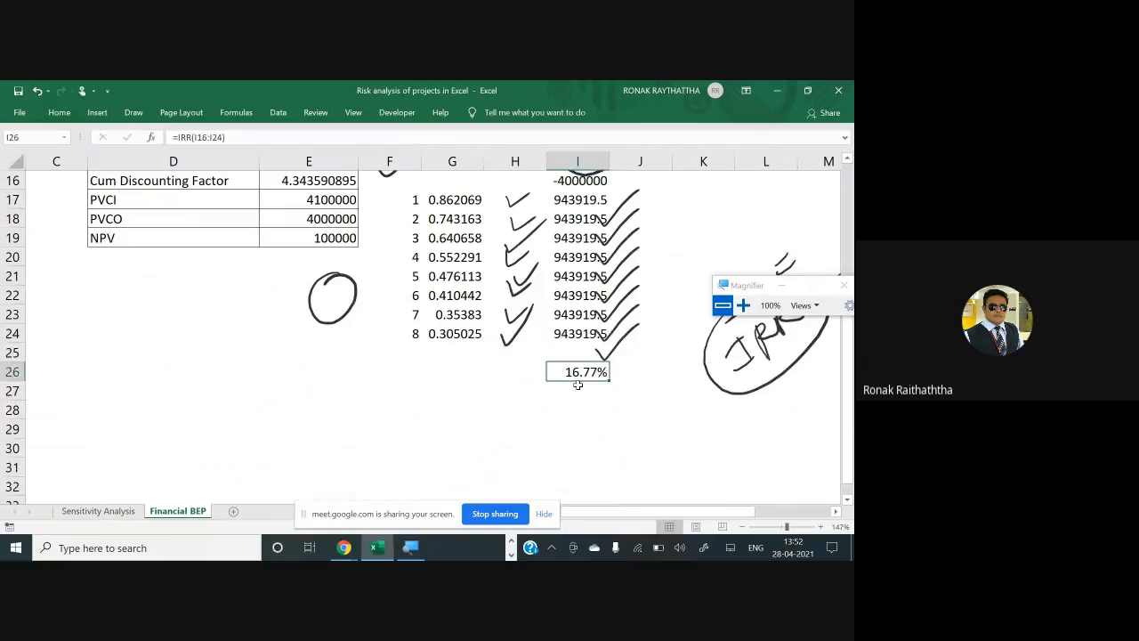
Start Goal Seek with the IRR in I26 as the set cell, with the screen magnified to 150%.
{"action": "scroll", "coordinate": [578, 385], "scroll_direction": "up", "scroll_amount": 5}
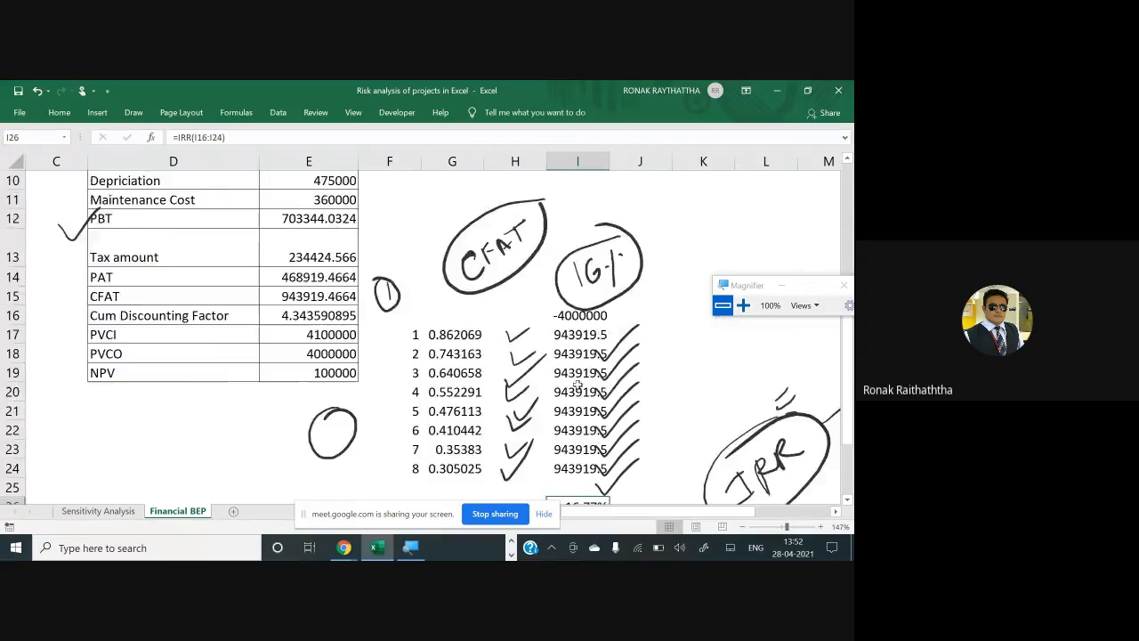
{"action": "left_click", "coordinate": [276, 124]}
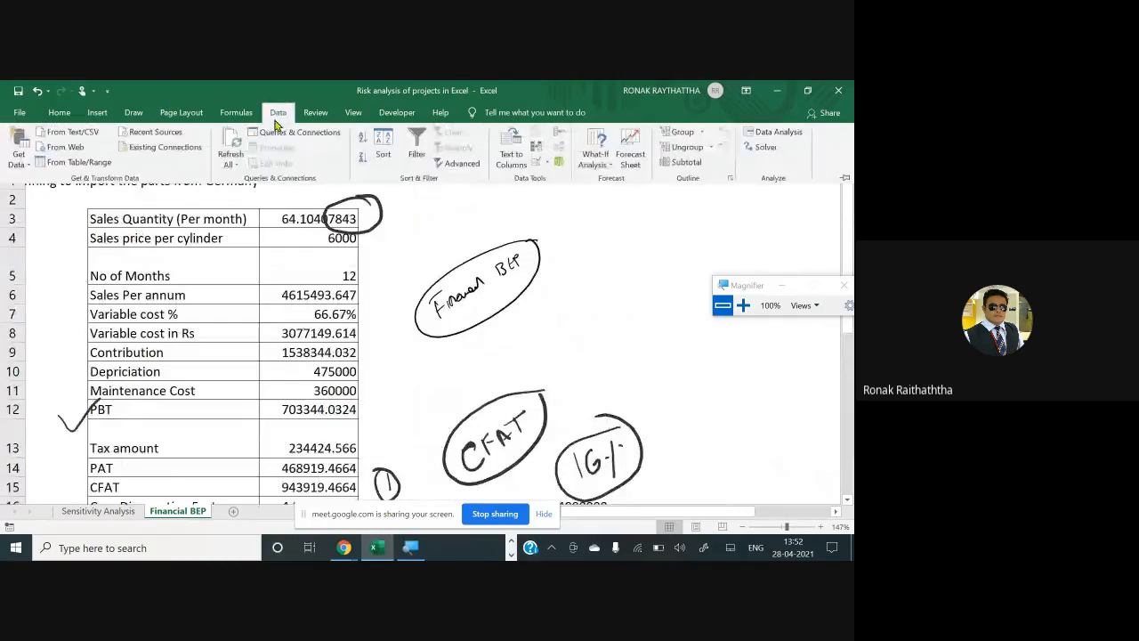
{"action": "left_click", "coordinate": [594, 159]}
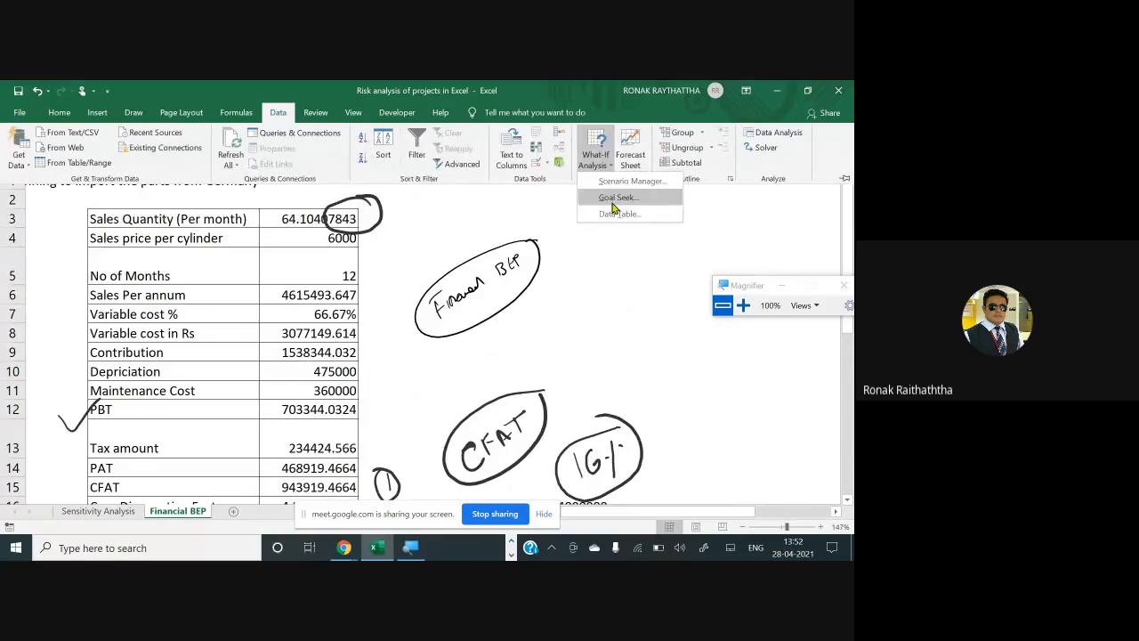
{"action": "left_click", "coordinate": [612, 203]}
{"action": "left_click", "coordinate": [743, 305]}
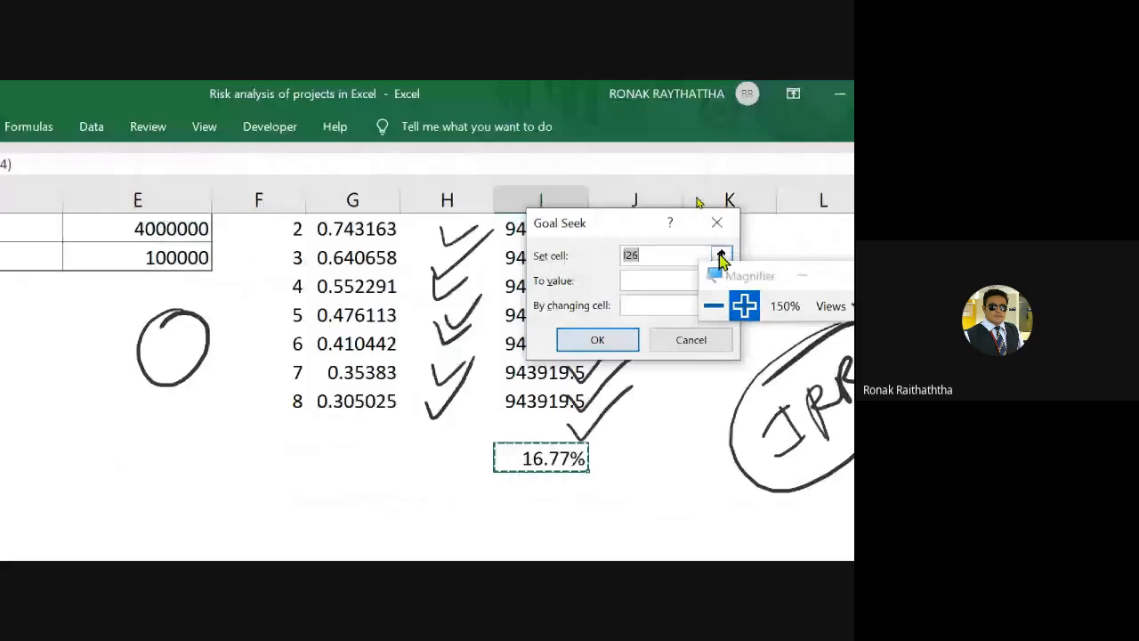
{"action": "left_click", "coordinate": [721, 258]}
{"action": "left_click", "coordinate": [534, 461]}
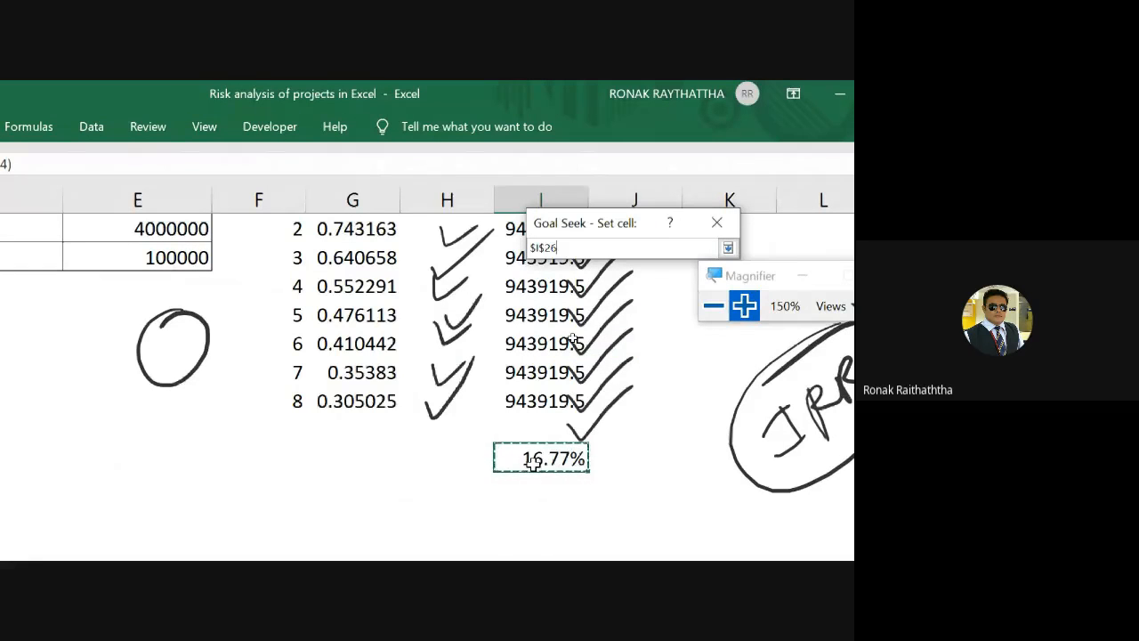
{"action": "key", "text": "Return"}
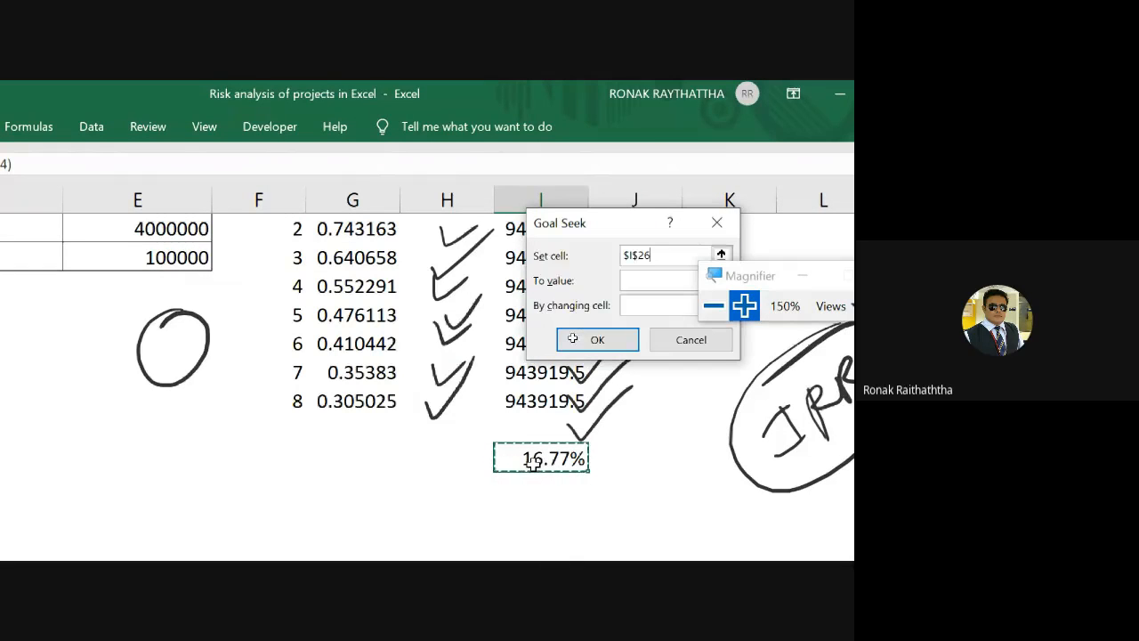
Set the Goal Seek target value to 18% and move the Magnifier window clear of the dialog.
{"action": "left_click", "coordinate": [628, 281]}
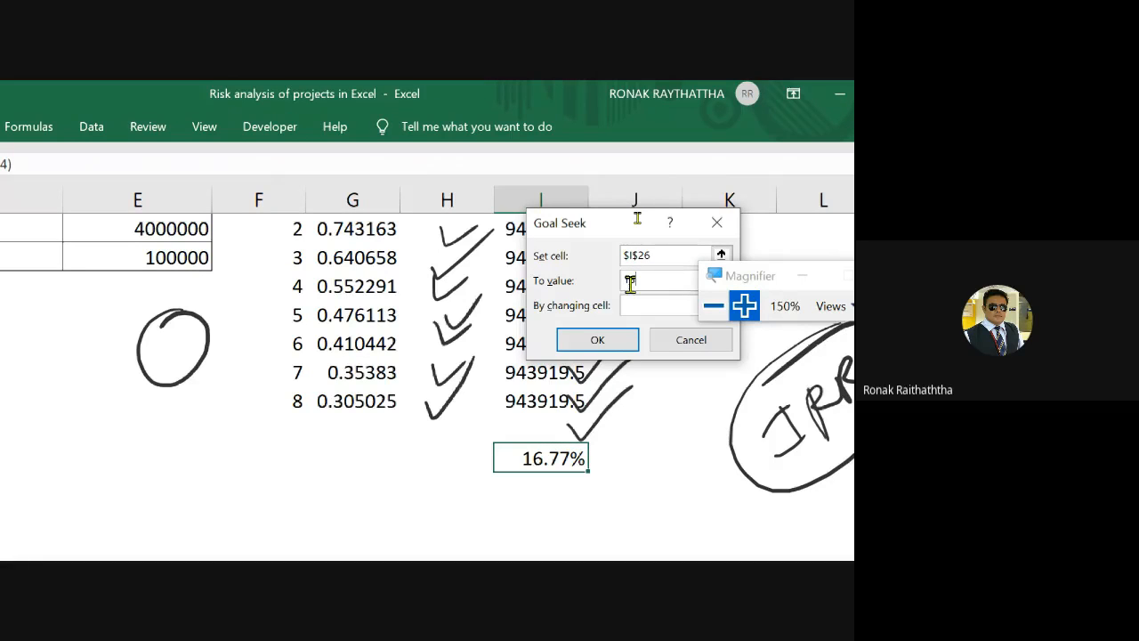
{"action": "type", "text": "18"}
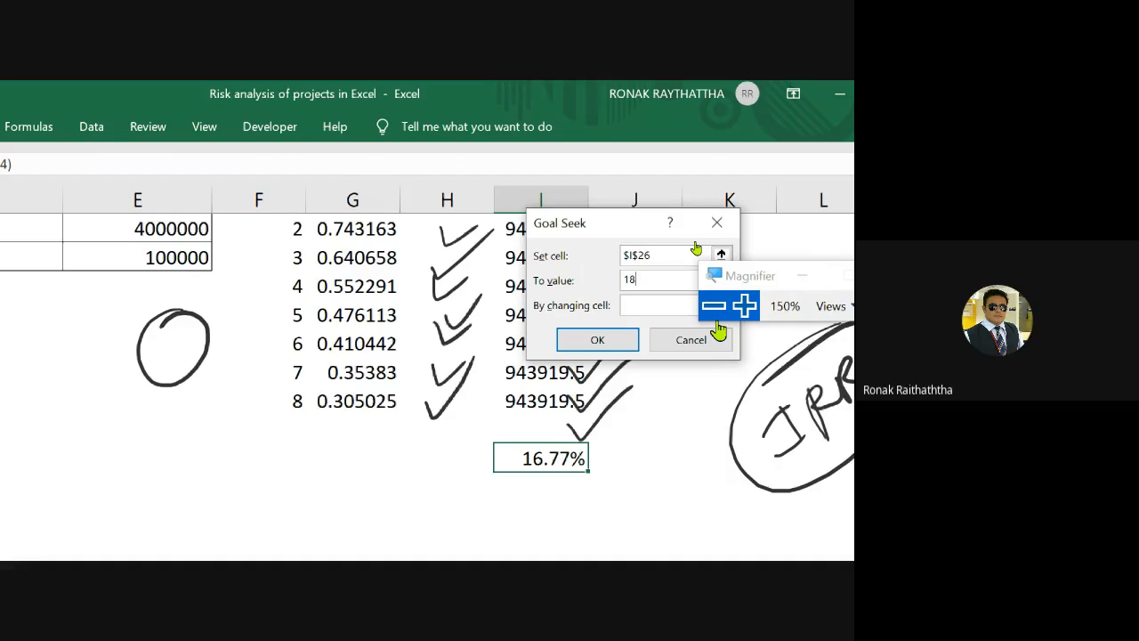
{"action": "type", "text": "%"}
{"action": "left_click", "coordinate": [716, 276]}
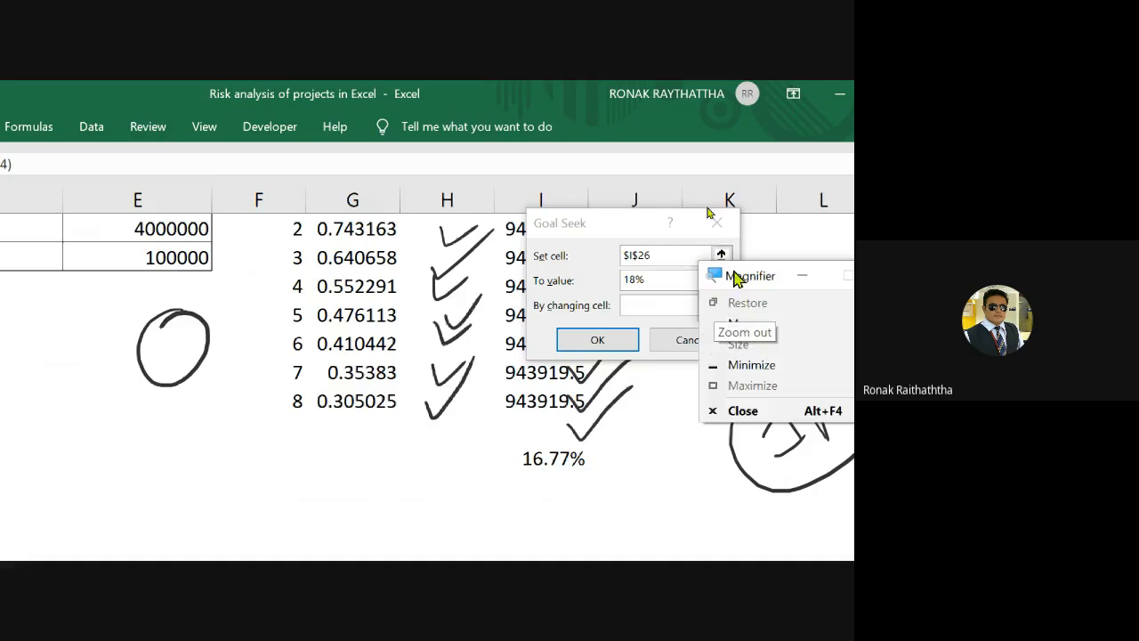
{"action": "left_click_drag", "start_coordinate": [735, 277], "coordinate": [776, 398]}
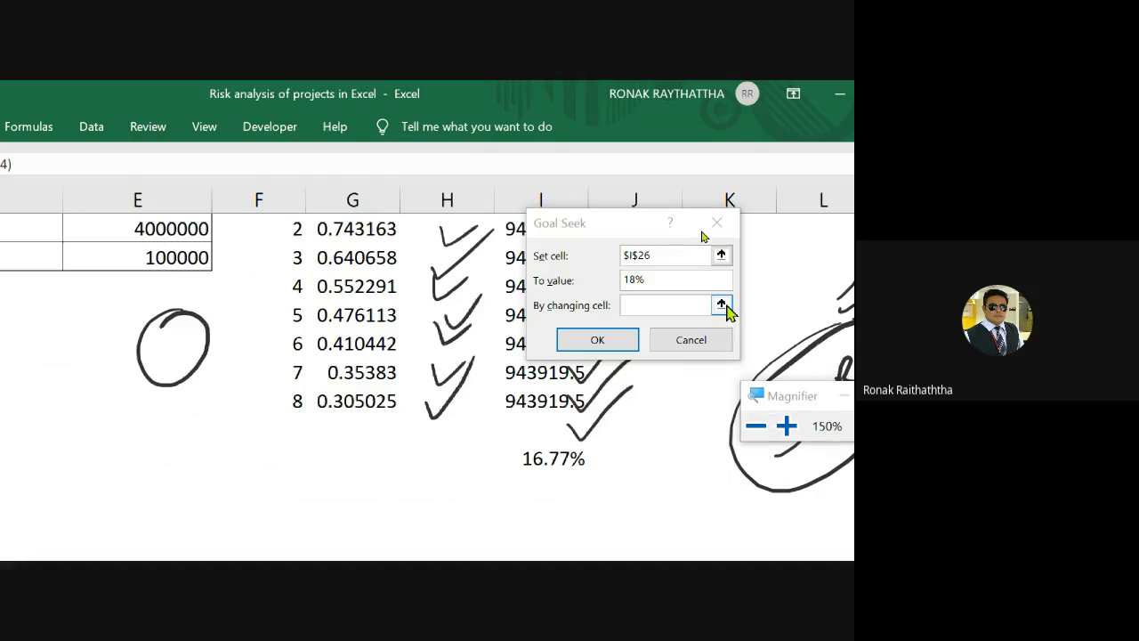
Choose the sales price per cylinder in E4 as the changing cell, then run Goal Seek and accept its solution.
{"action": "left_click", "coordinate": [708, 305]}
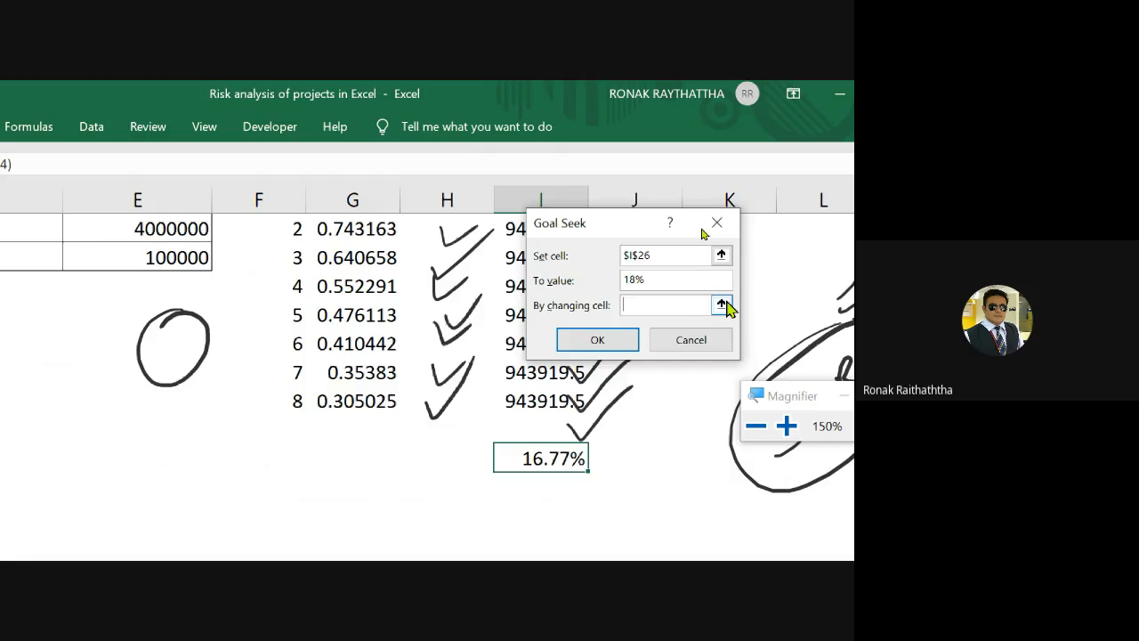
{"action": "left_click", "coordinate": [722, 305]}
{"action": "scroll", "coordinate": [331, 320], "scroll_direction": "up", "scroll_amount": 5}
{"action": "scroll", "coordinate": [331, 320], "scroll_direction": "up", "scroll_amount": 1}
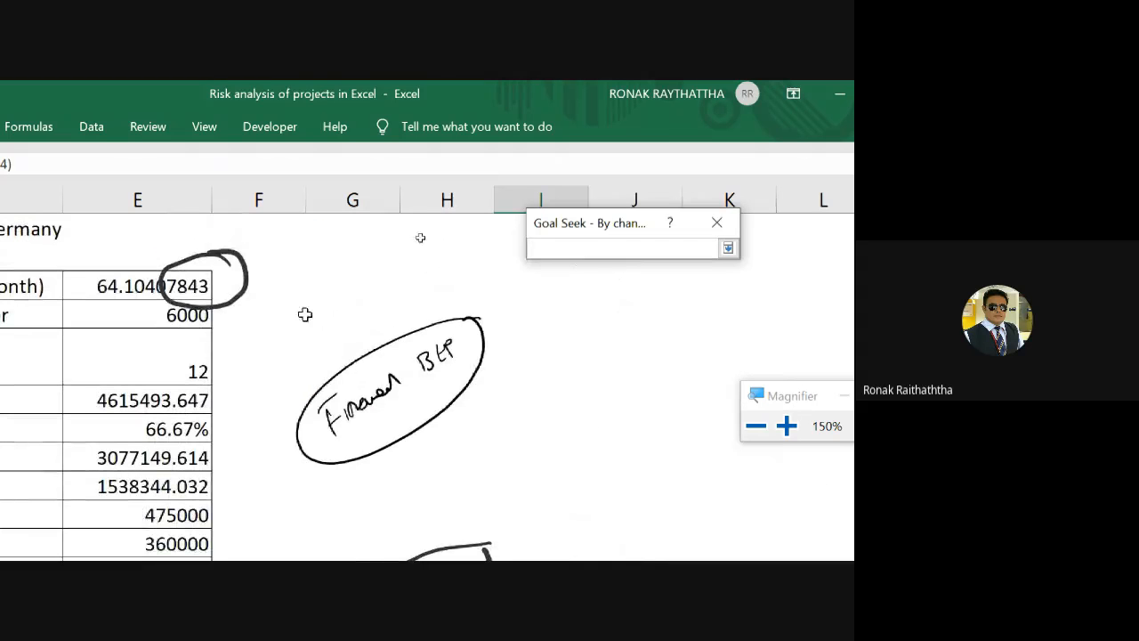
{"action": "left_click", "coordinate": [125, 318]}
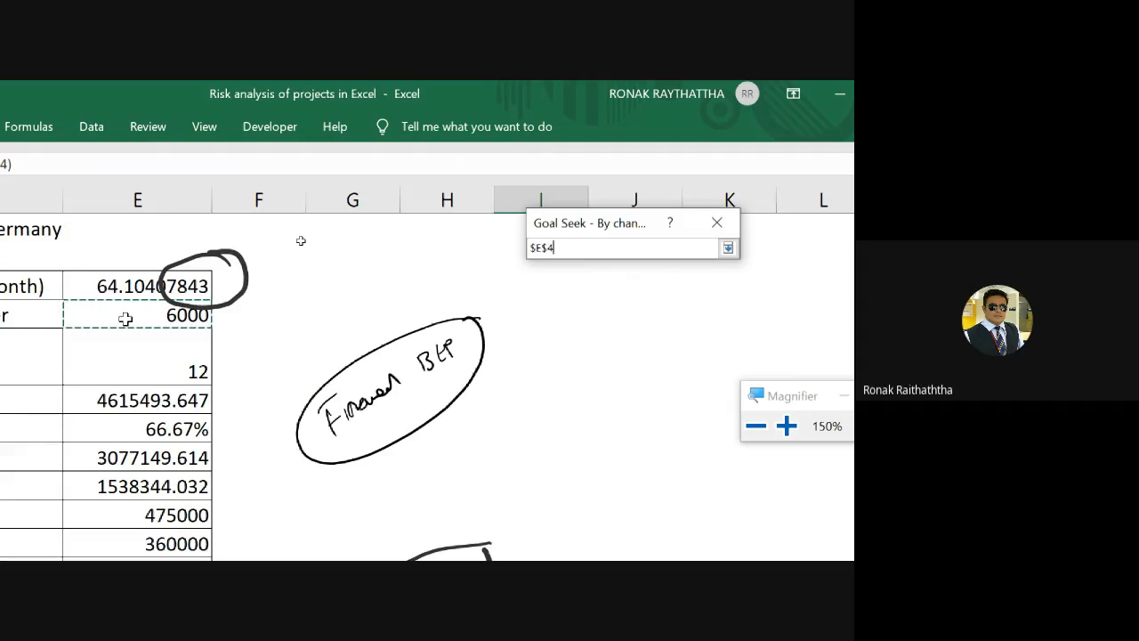
{"action": "key", "text": "Return"}
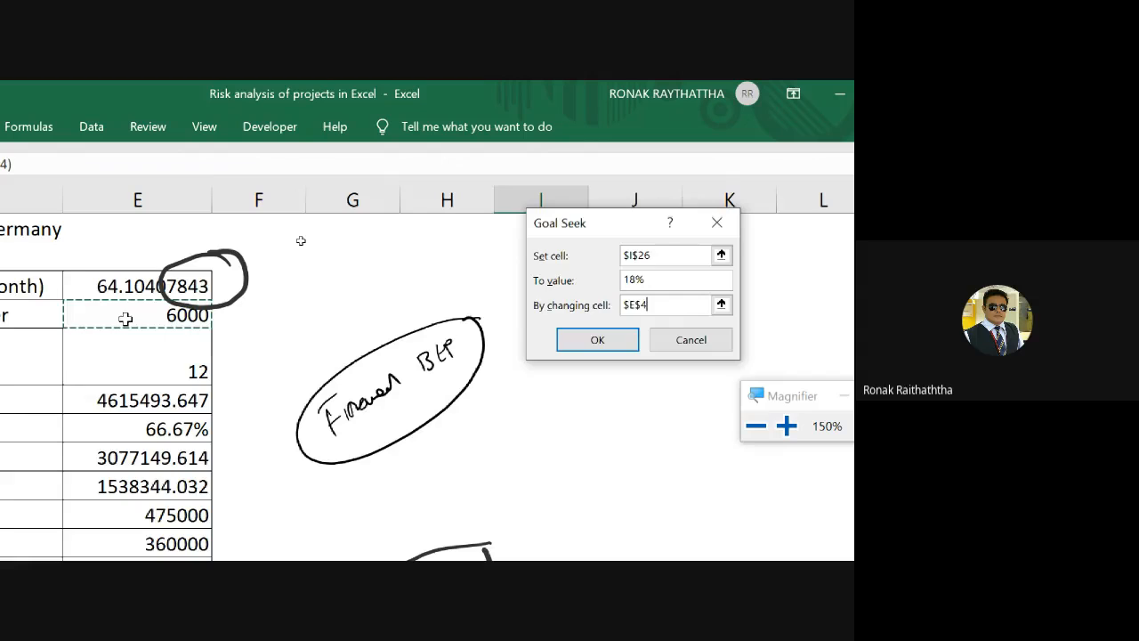
{"action": "key", "text": "Return"}
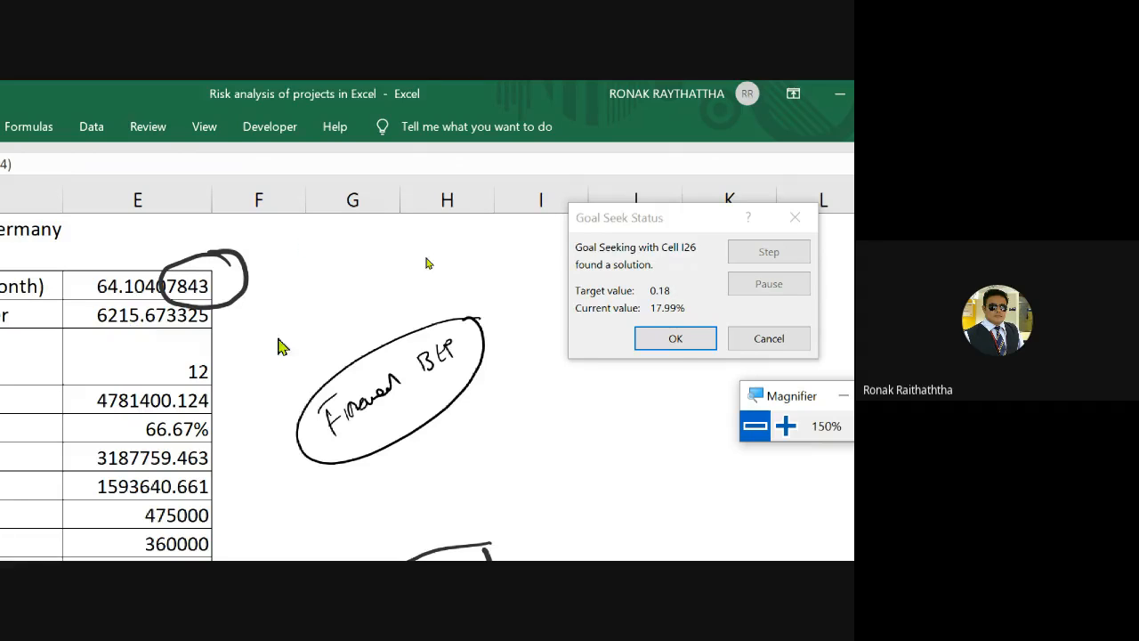
{"action": "left_click", "coordinate": [676, 340]}
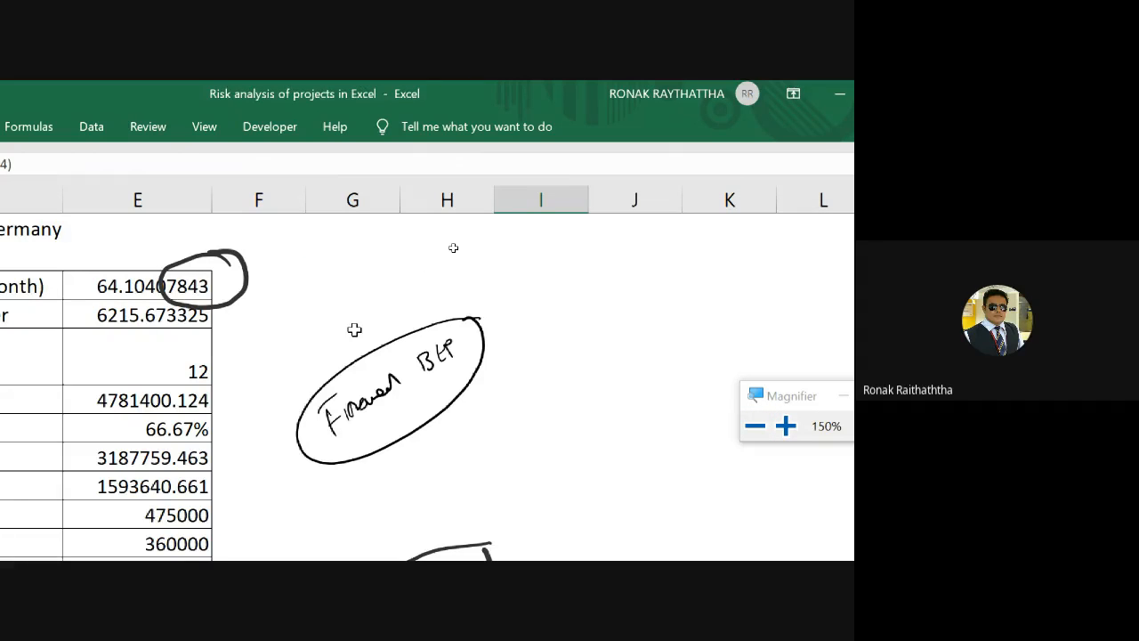
Switch to Google Meet, check the chat for participants' replies, and return to the Excel workbook.
{"action": "key", "text": "alt+Tab"}
{"action": "key", "text": "alt+Tab"}
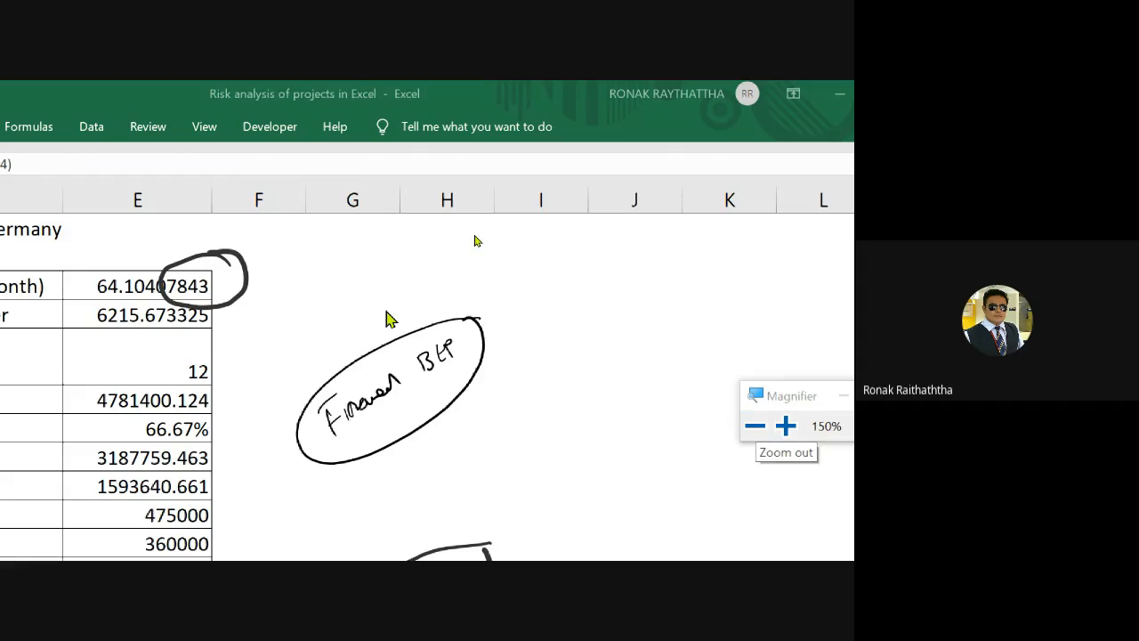
{"action": "key", "text": "alt+Tab"}
{"action": "key", "text": "Tab"}
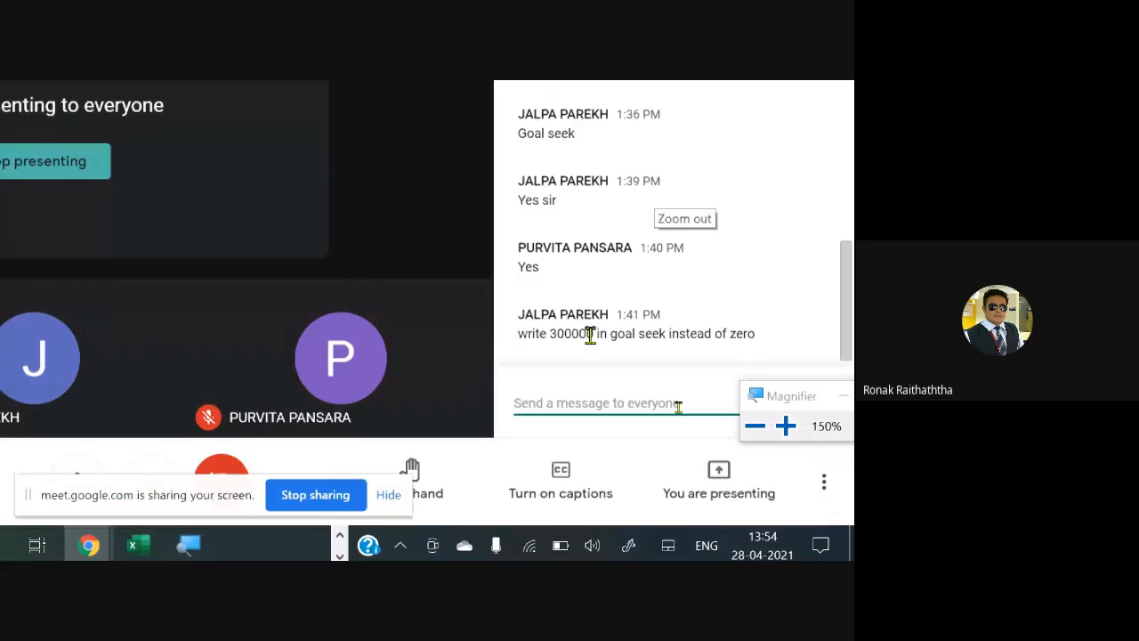
{"action": "scroll", "coordinate": [590, 334], "scroll_direction": "up", "scroll_amount": 10}
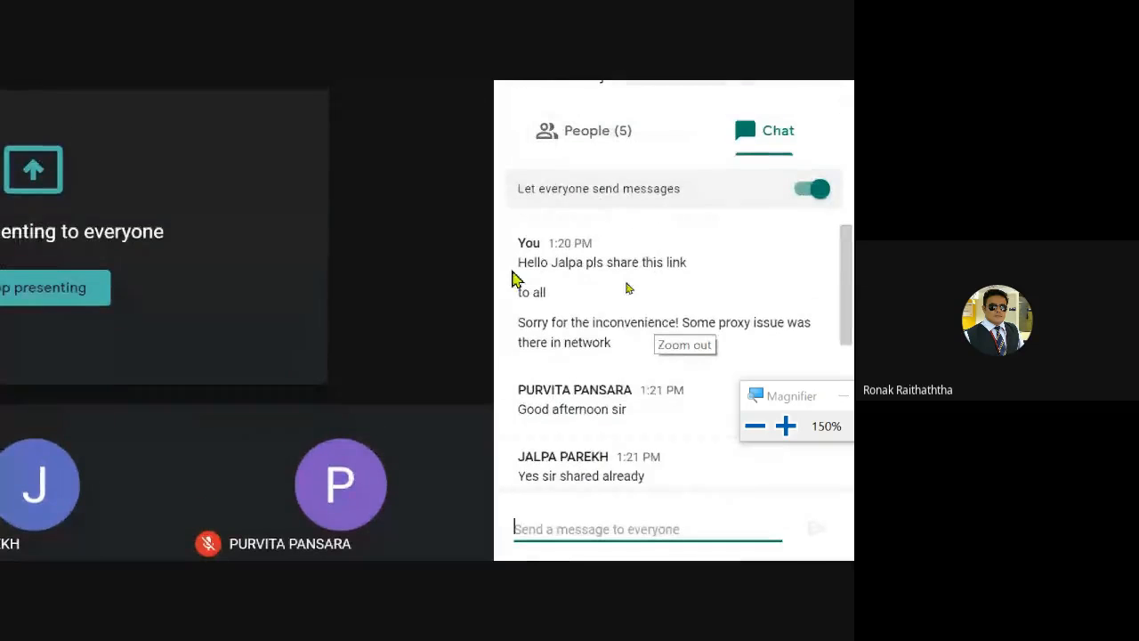
{"action": "scroll", "coordinate": [511, 278], "scroll_direction": "down", "scroll_amount": 10}
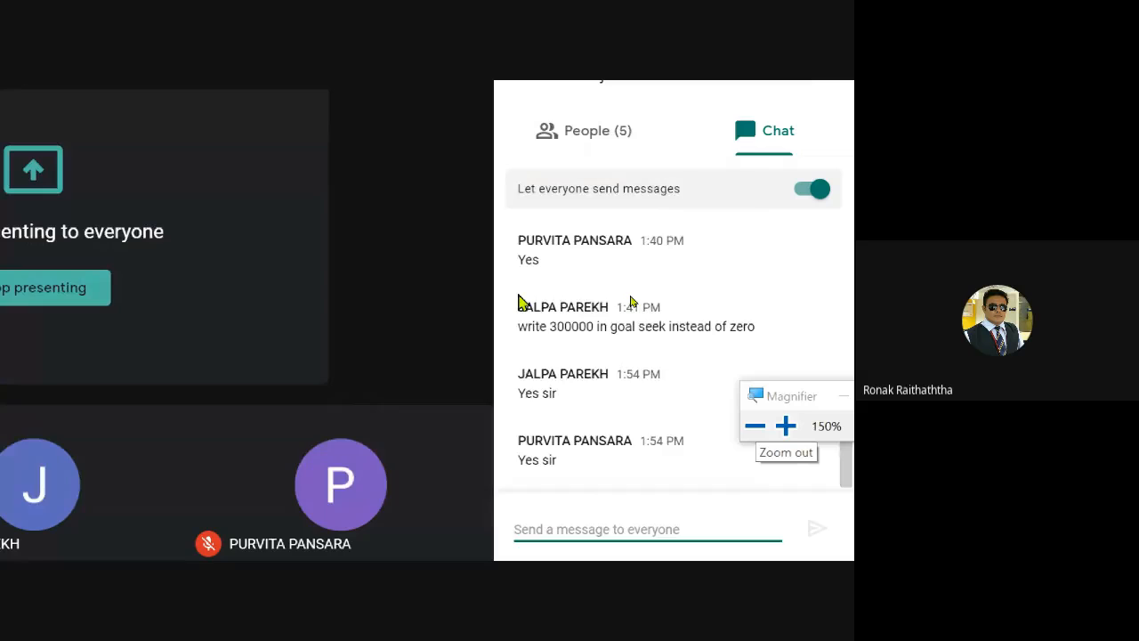
{"action": "key", "text": "alt+Tab"}
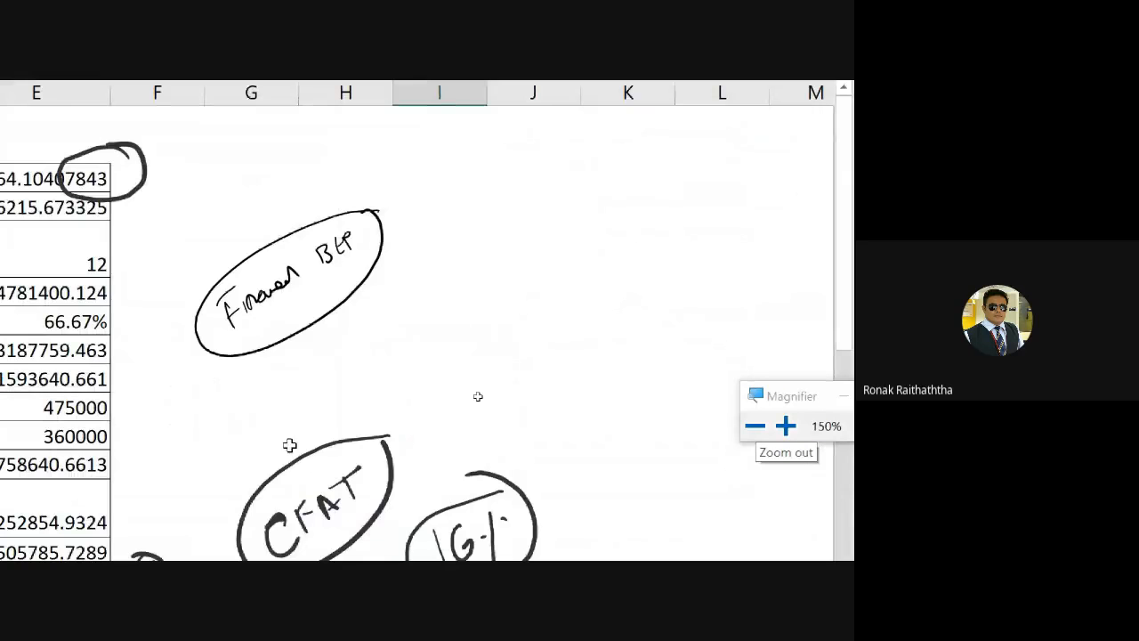
Zoom the worksheet out to 93% and reset the Magnifier to 100% to show the whole analysis.
{"action": "key", "text": "super+minus"}
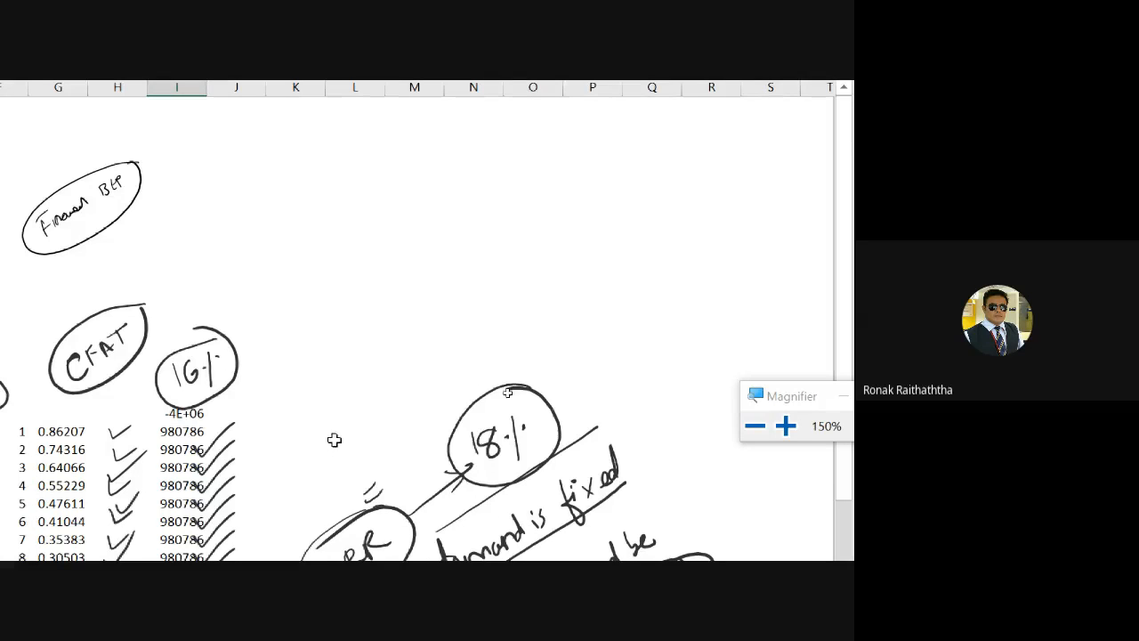
{"action": "left_click", "coordinate": [754, 425]}
{"action": "left_click", "coordinate": [780, 422]}
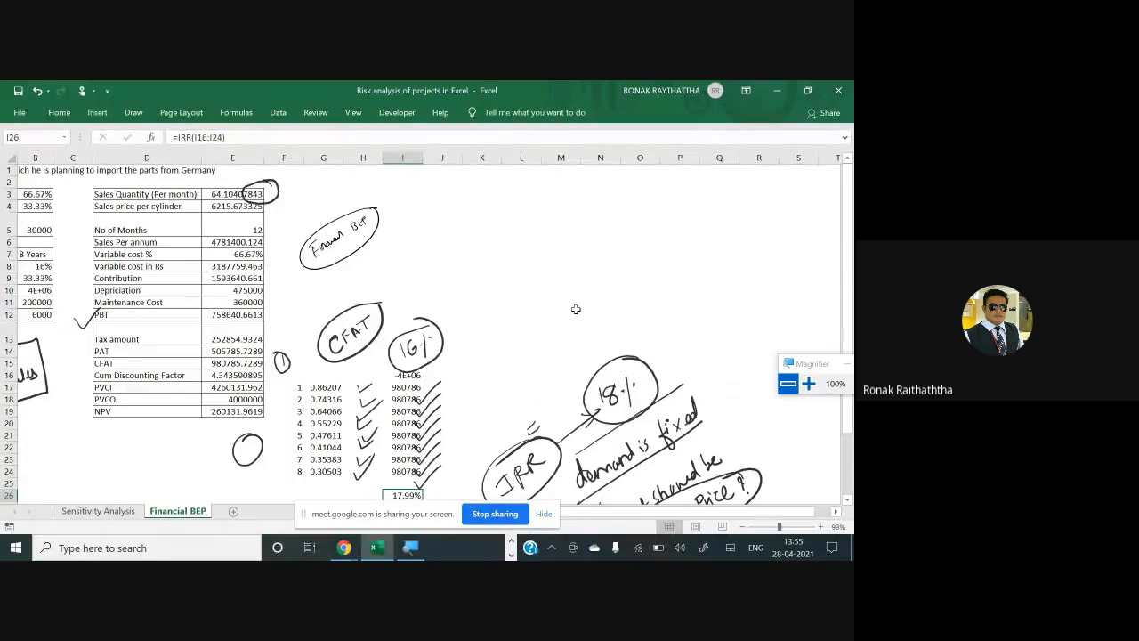
Switch to Google Meet and move the screen-sharing notice off the call controls.
{"action": "key", "text": "alt+Tab"}
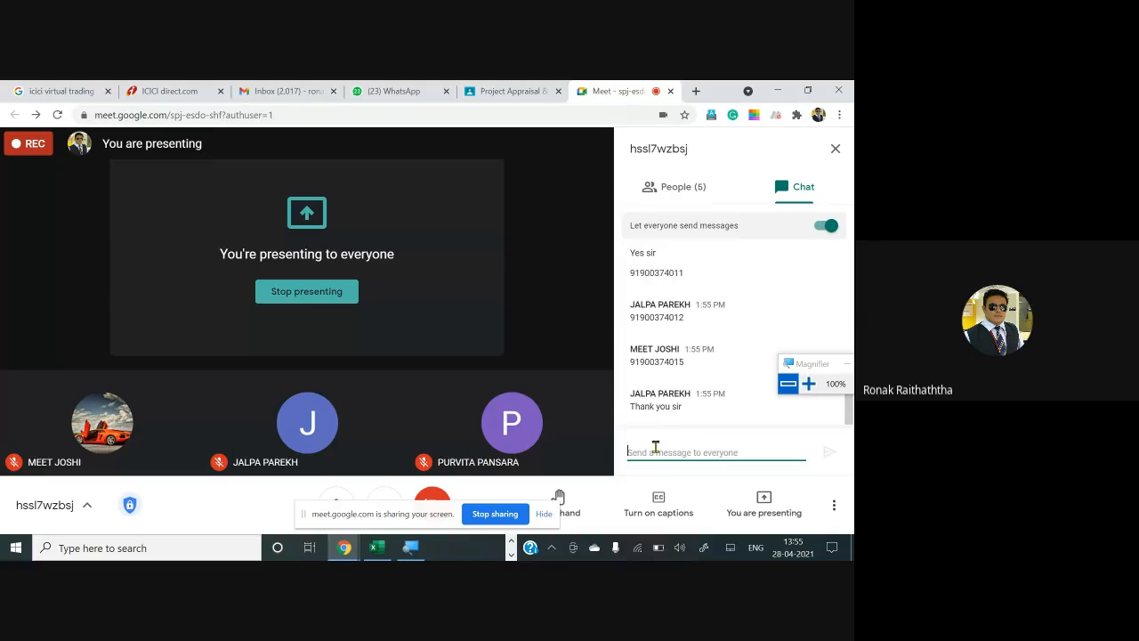
{"action": "left_click_drag", "start_coordinate": [410, 514], "coordinate": [386, 295]}
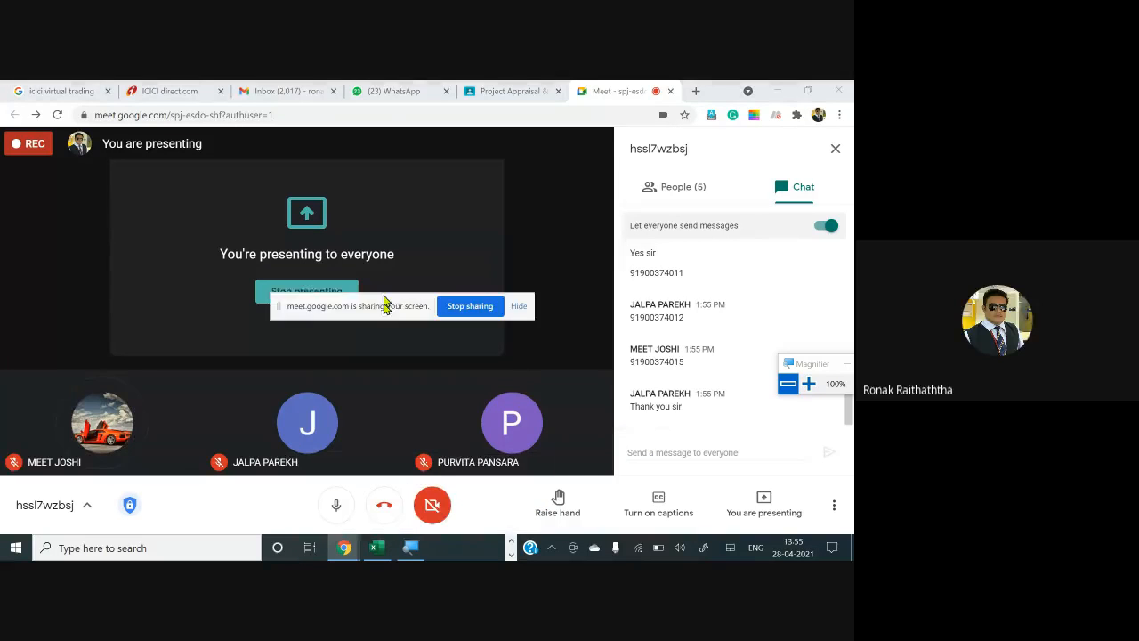